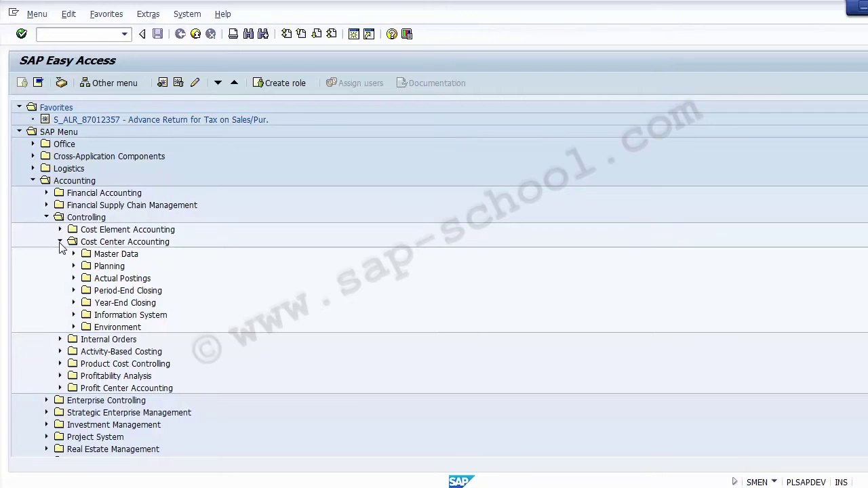
- Expand Information System, Tools and Report Painter under Cost Center Accounting, following the menu path on the Report Group slide
key(alt+Tab)
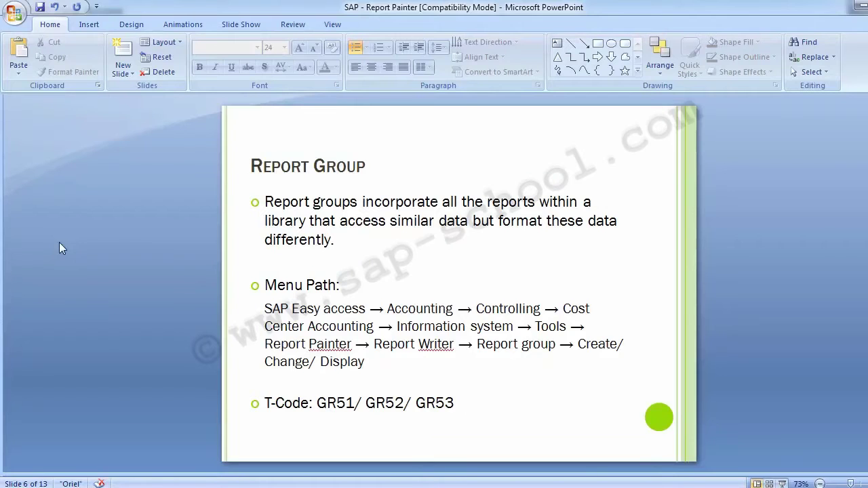
key(alt+Tab)
click(74, 315)
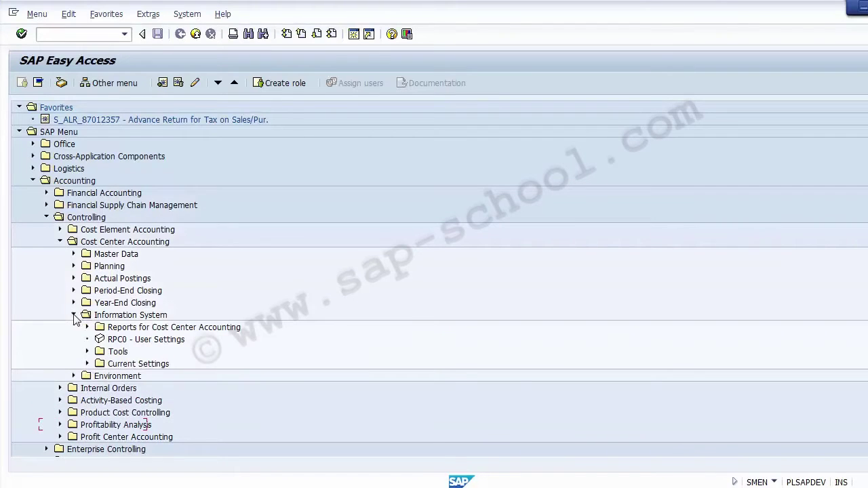
click(87, 352)
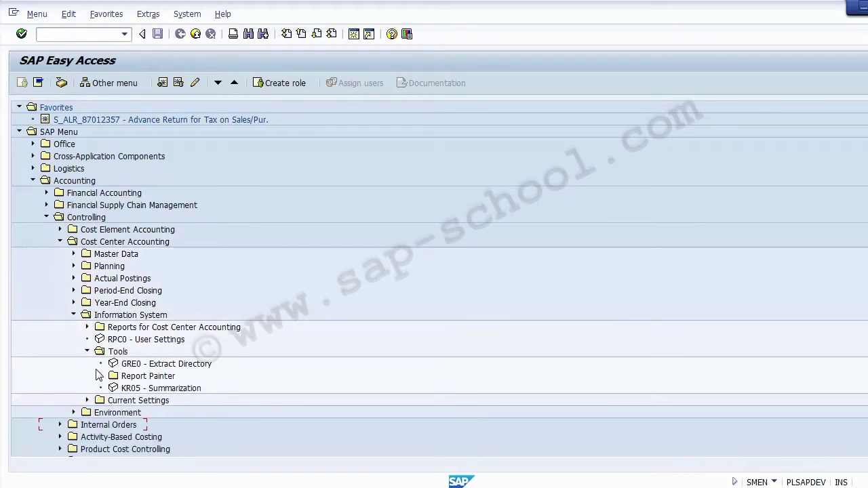
click(101, 378)
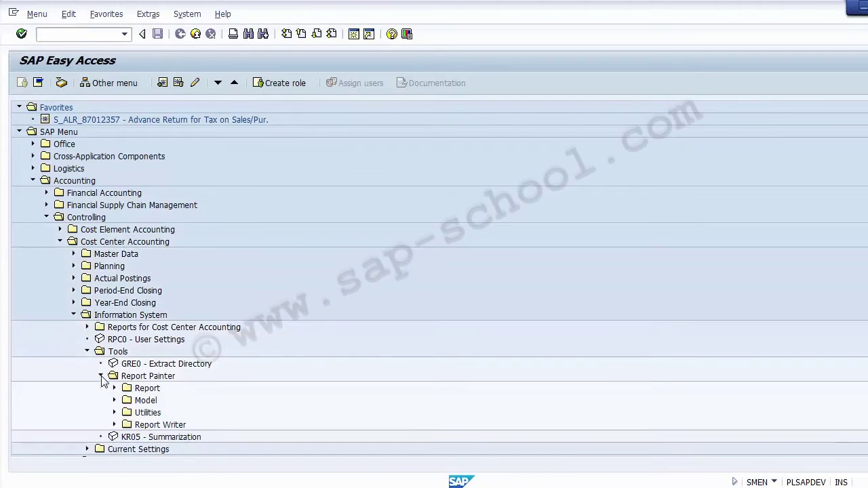
- Check the slide's menu path again and expand Report Writer and its Report Group folder under Report Painter
key(alt+Tab)
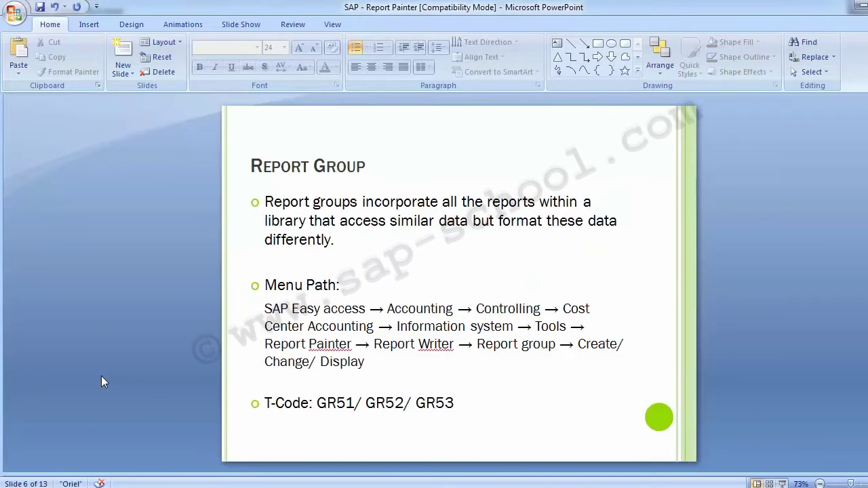
key(alt+Tab)
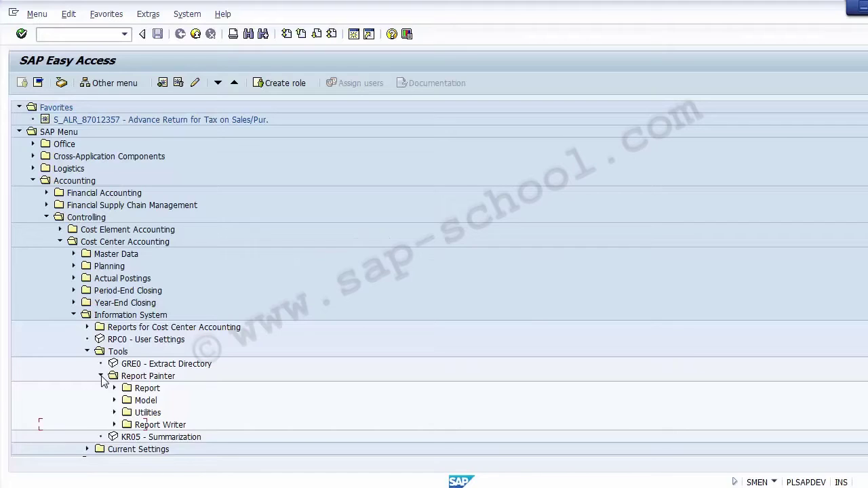
click(114, 426)
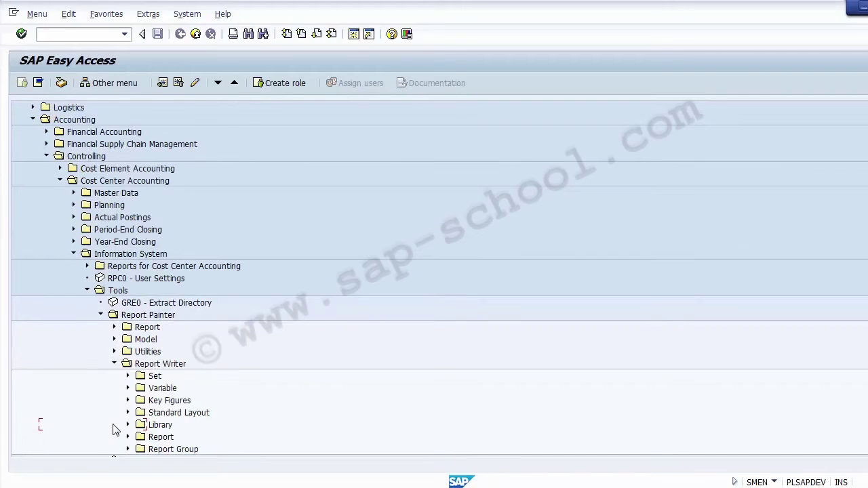
click(160, 450)
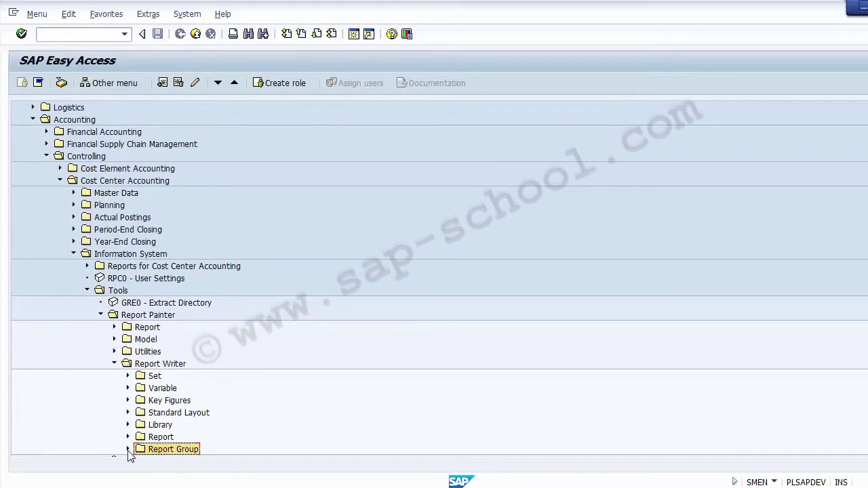
click(128, 450)
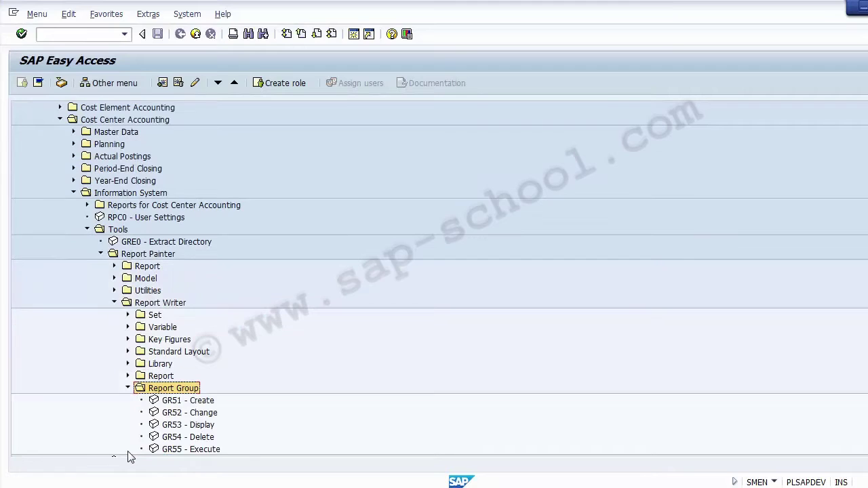
- Review the menu path from Cost Center Accounting through Information System, Tools, Report Painter and Report Writer to the Report Group create transaction
click(120, 122)
click(124, 193)
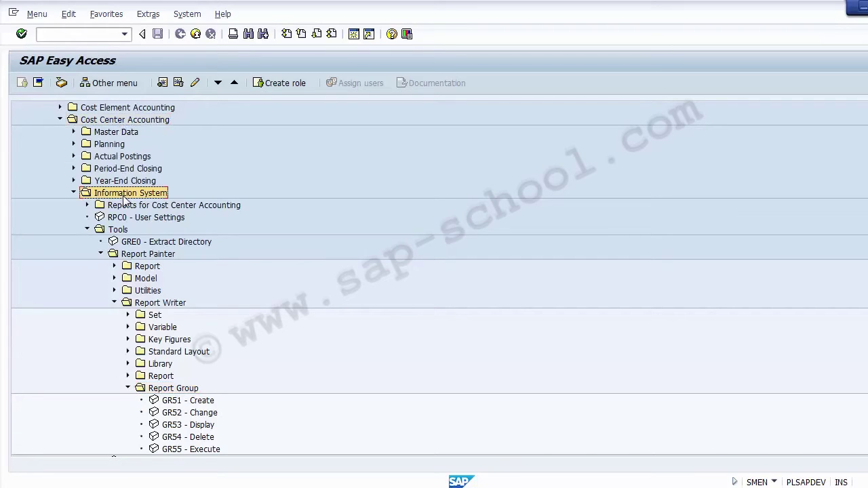
click(119, 230)
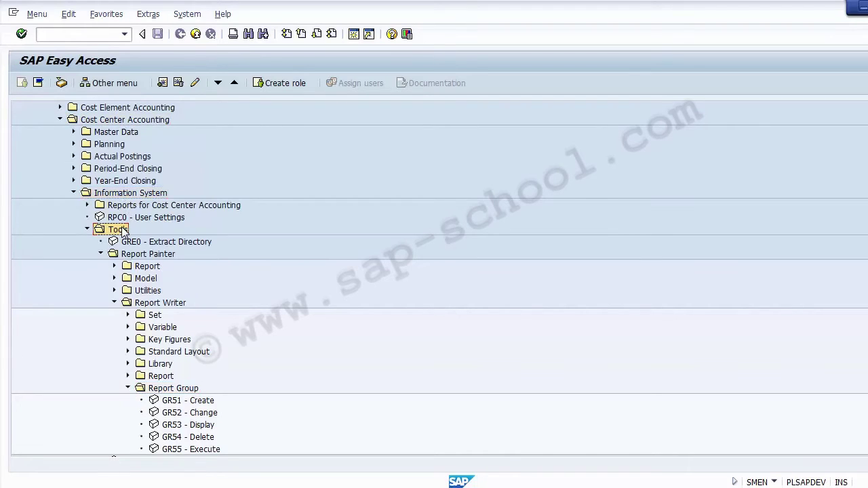
click(139, 255)
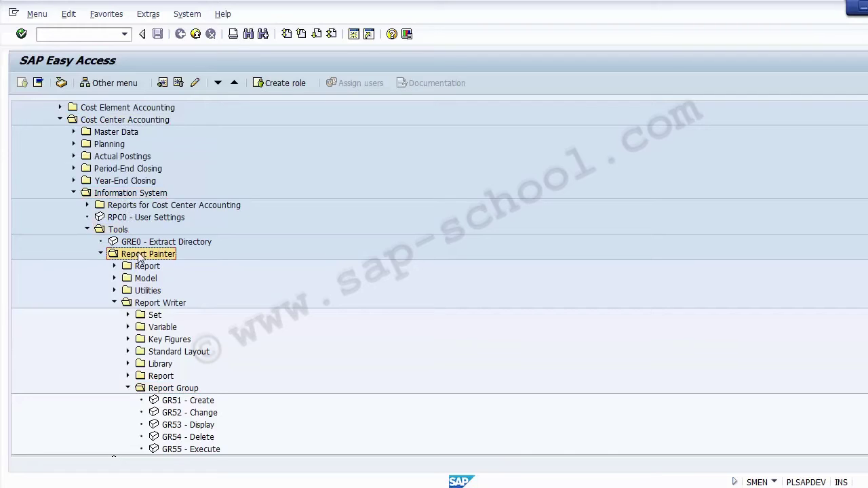
click(148, 305)
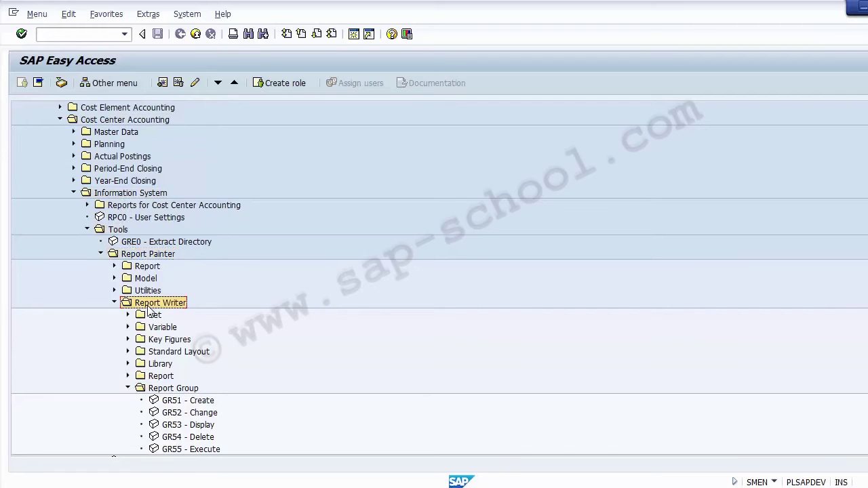
click(162, 393)
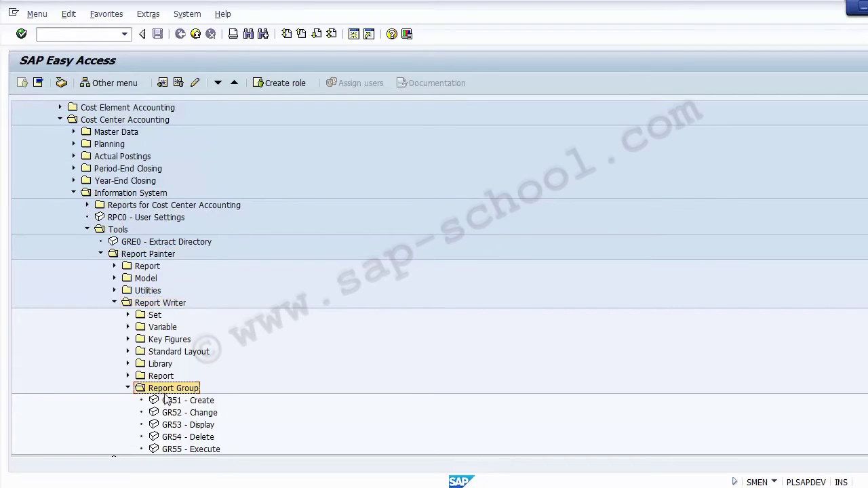
click(191, 403)
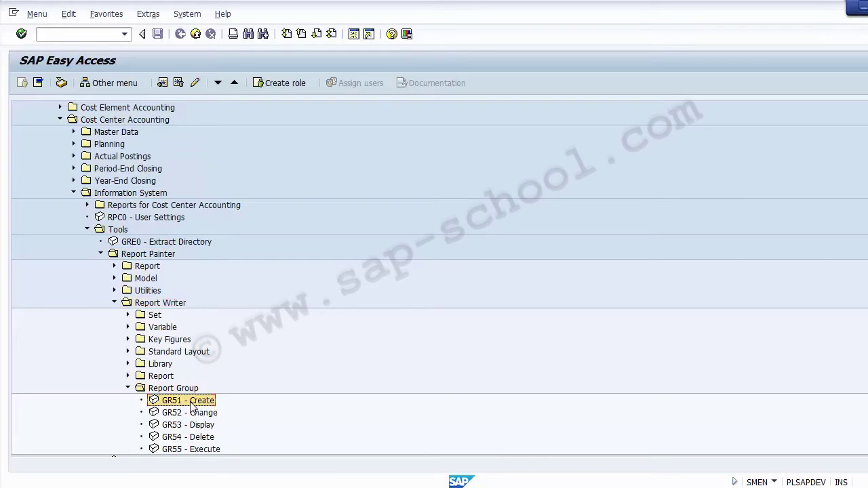
- Go through the Report Group transactions and open GR55 - Execute
key(Down)
key(Down)
key(Down)
key(Down)
key(Up)
key(Up)
key(Up)
key(Up)
key(Up)
key(Down)
key(Down)
key(Down)
key(Down)
key(Down)
key(Down)
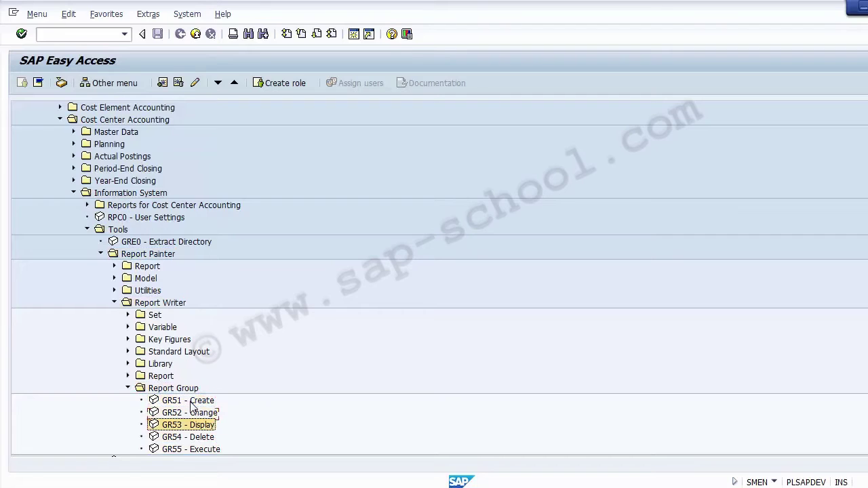
key(Up)
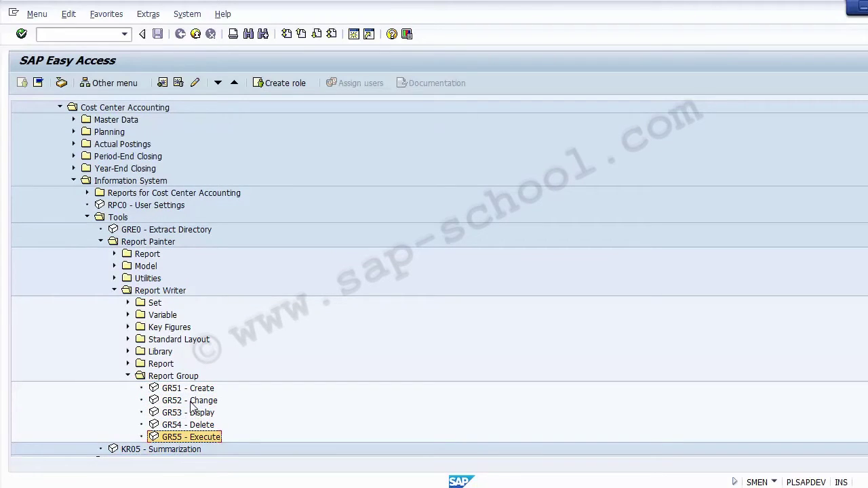
double_click(183, 437)
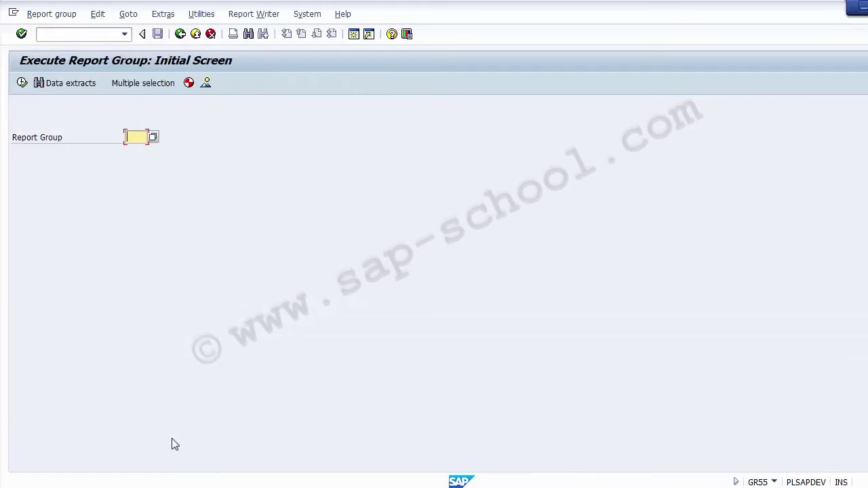
- Choose report group 1SIP, Cost Centers: Actual/Plan/Variance, from the available report groups and execute it
click(153, 137)
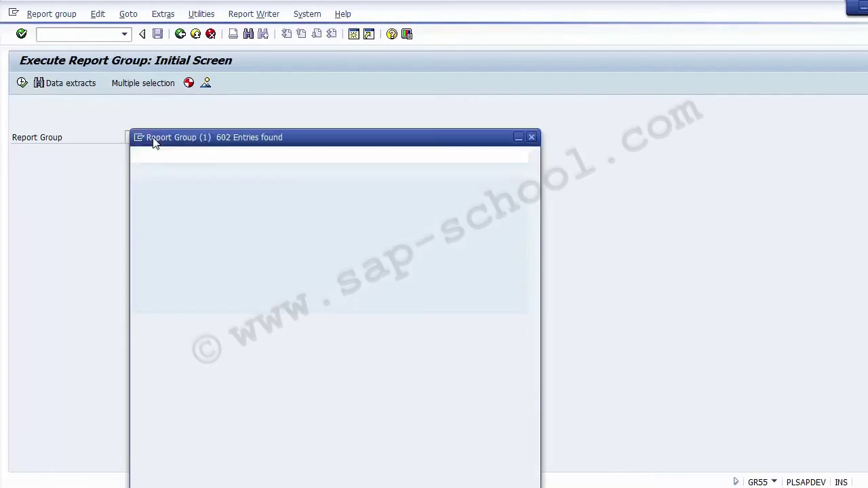
key(Down)
key(Down)
key(Down)
key(Down)
key(Down)
key(Down)
key(Down)
key(Down)
key(Down)
key(Down)
key(Down)
key(Down)
key(Down)
key(Down)
key(Down)
key(Down)
key(Down)
key(Down)
key(Down)
key(Down)
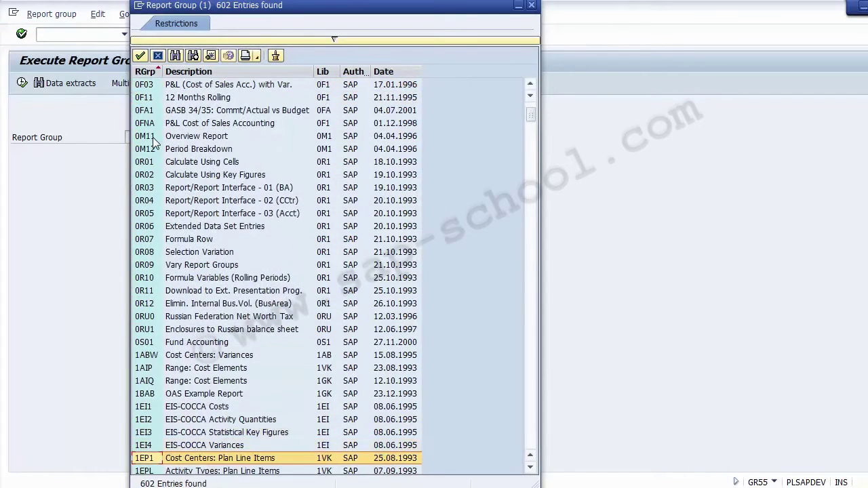
key(Down)
key(Down)
key(Down)
key(Down)
key(Down)
key(Down)
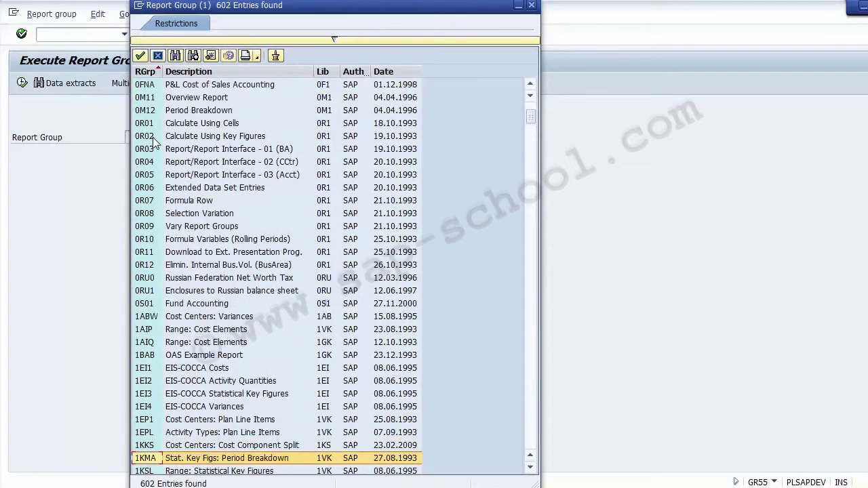
key(Down)
key(Down)
key(Down)
key(Down)
key(Down)
key(Down)
key(Down)
key(Down)
key(Down)
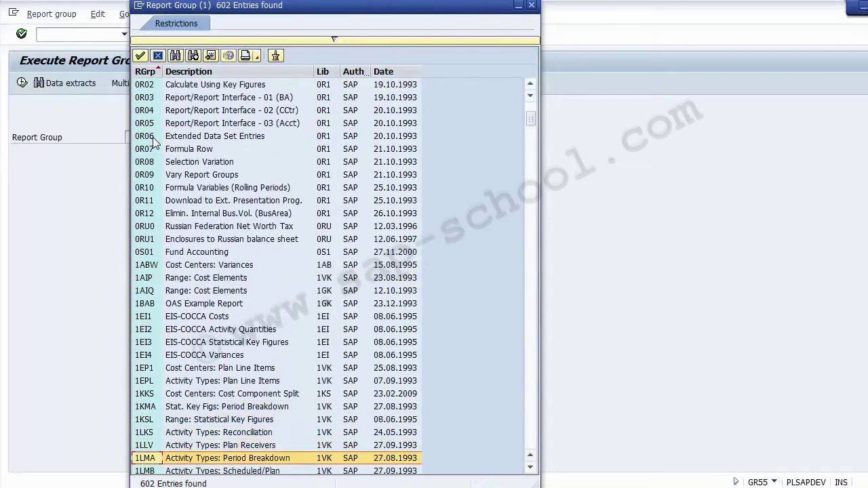
key(Down)
key(Down)
key(Down)
key(Down)
key(Down)
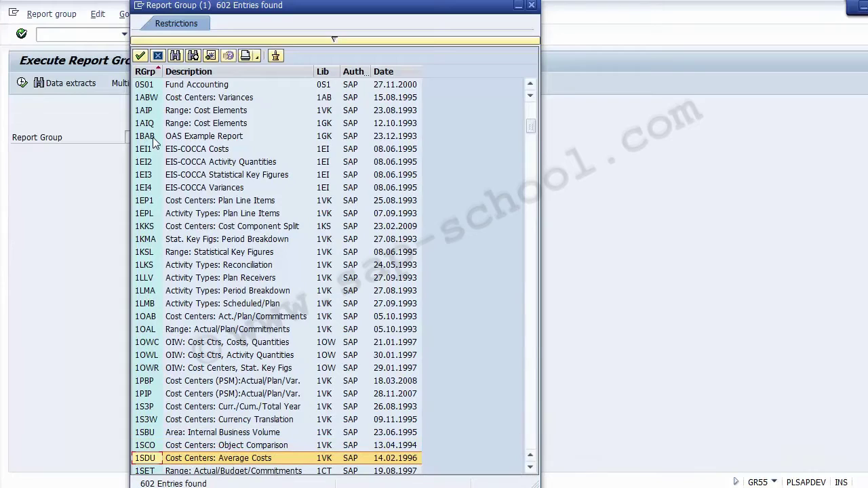
key(Down)
key(Down)
key(Down)
key(Down)
key(Down)
key(Down)
key(Down)
key(Down)
key(Down)
key(Down)
key(Down)
key(Down)
key(Down)
key(Down)
key(Down)
key(Down)
key(Down)
key(Down)
key(Down)
key(Down)
key(Down)
key(Down)
key(Down)
key(Down)
key(Down)
key(Down)
key(Down)
key(Down)
key(Down)
key(Down)
key(Down)
key(Down)
key(Down)
key(Down)
key(Down)
key(Down)
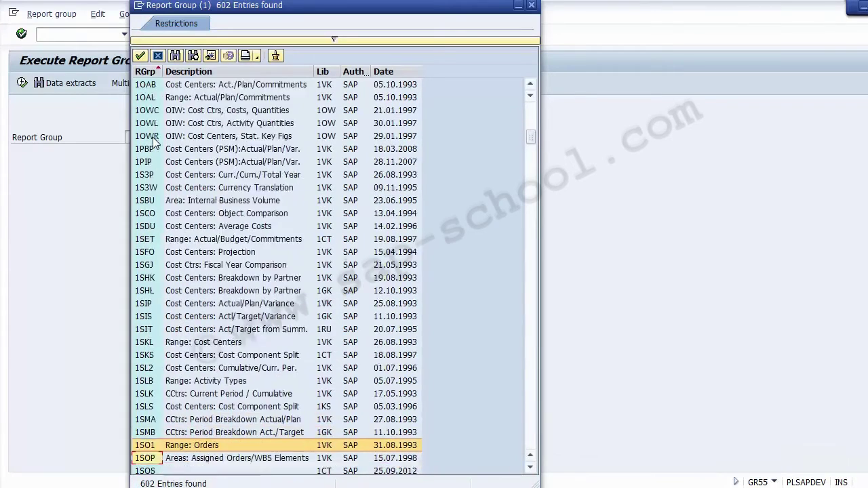
key(Down)
key(Down)
key(Down)
key(Down)
key(Down)
key(Down)
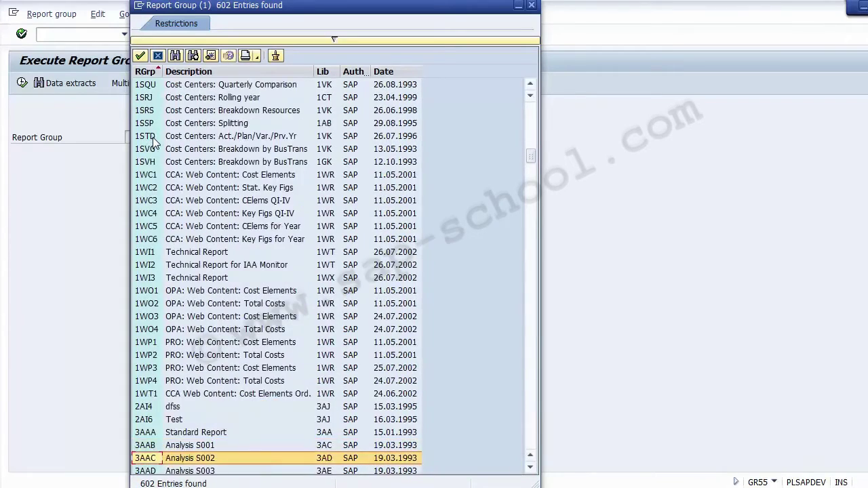
key(Up)
key(Up)
key(Up)
key(Up)
key(Up)
key(Up)
key(Up)
key(Up)
key(Up)
key(Up)
key(Up)
key(Up)
key(Up)
key(Up)
key(Up)
key(Up)
key(Up)
key(Up)
key(Up)
key(Up)
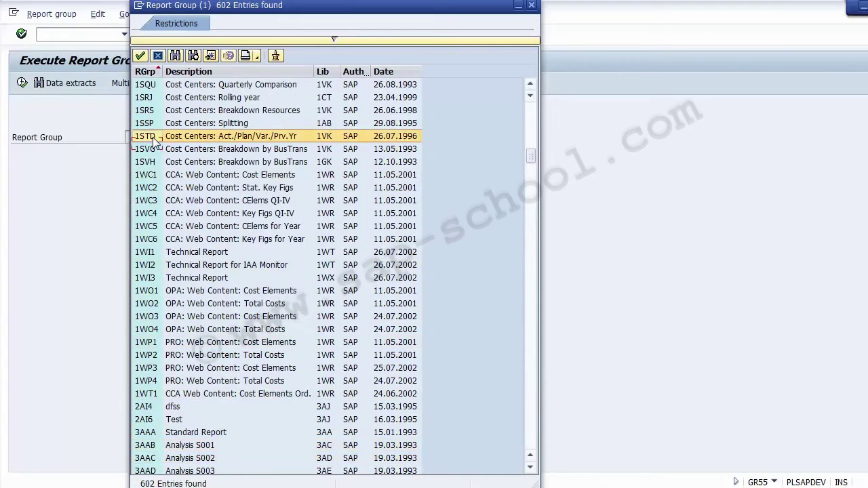
key(Up)
key(Up)
key(Up)
key(Up)
key(Up)
key(Up)
key(Up)
key(Up)
key(Up)
key(Up)
key(Up)
key(Up)
key(Up)
key(Up)
key(Up)
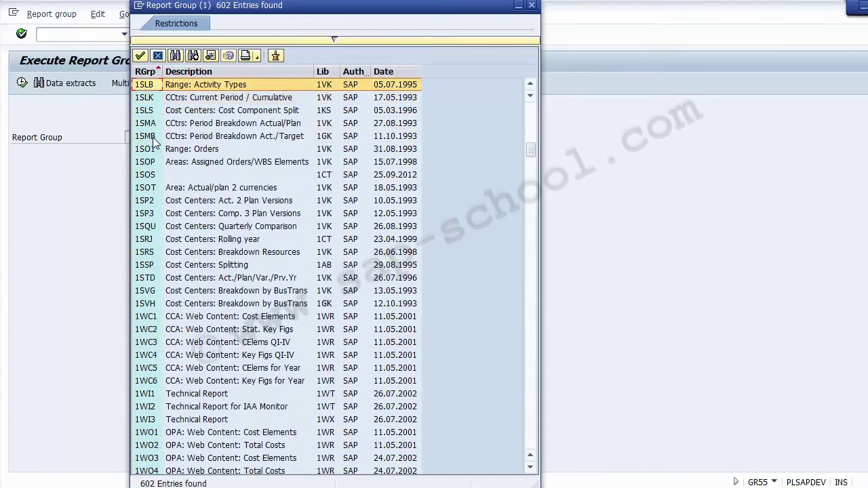
key(Up)
key(Up)
key(Up)
key(Up)
key(Up)
key(Up)
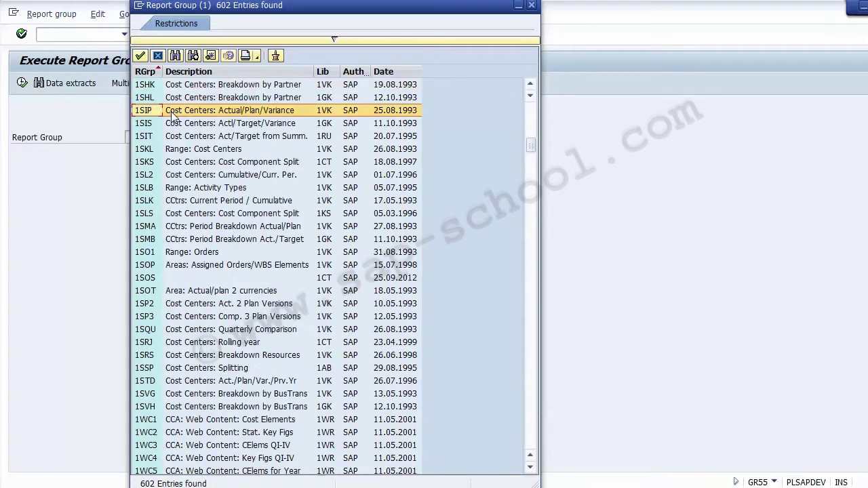
double_click(218, 112)
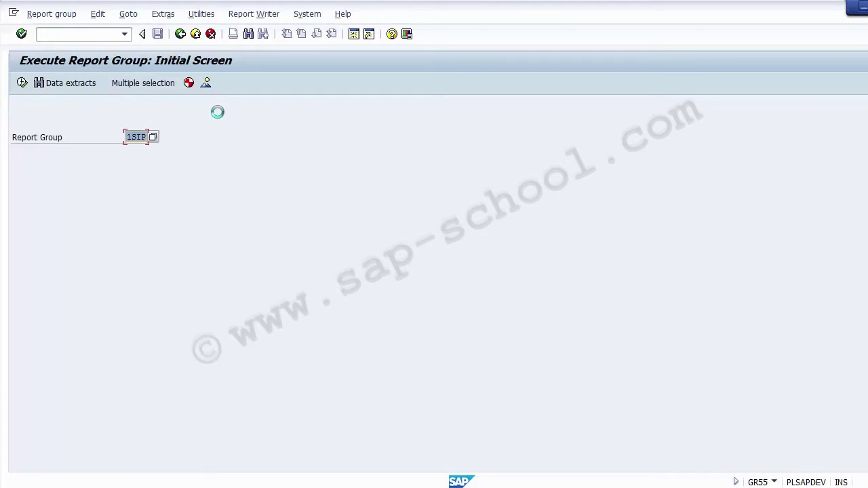
click(22, 85)
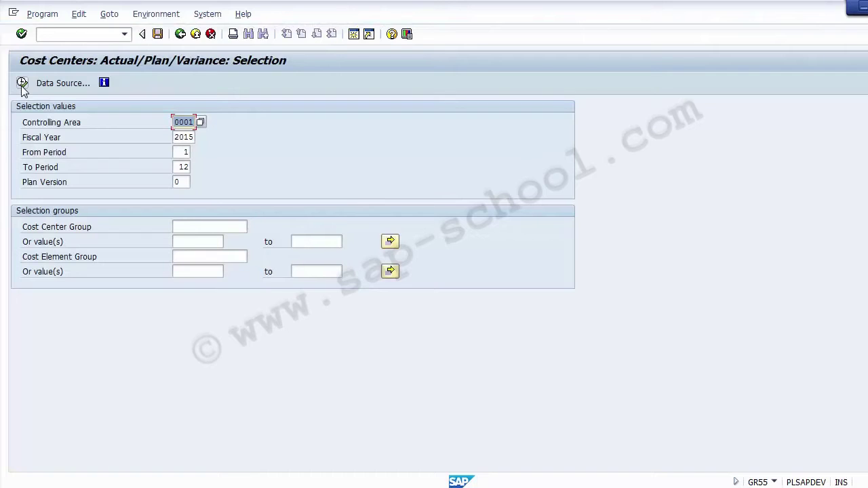
- Leave the report's selection screen and display the header of report group 1SIP
click(179, 35)
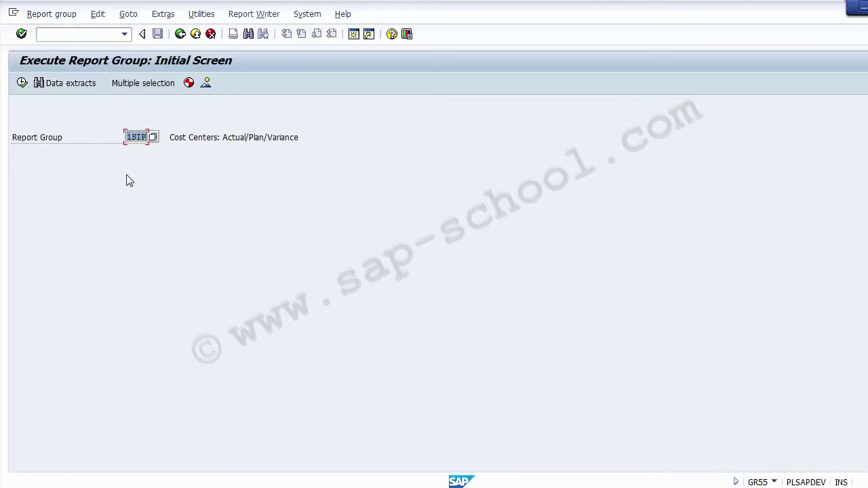
click(53, 14)
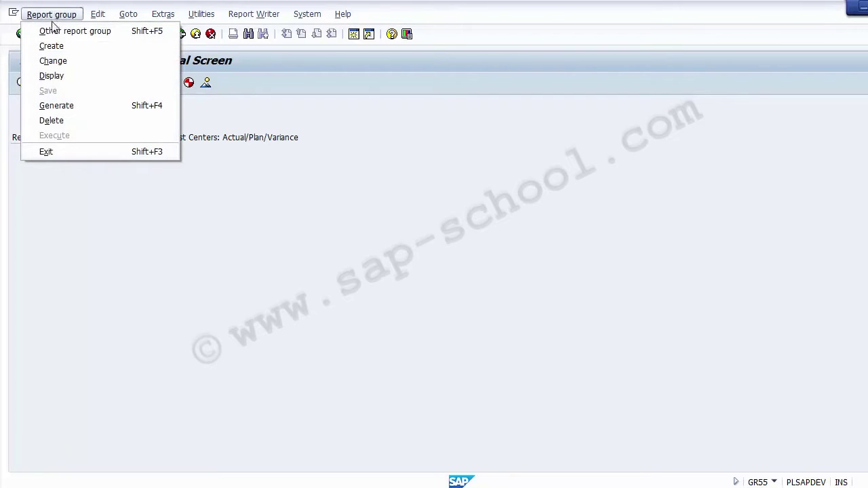
click(53, 76)
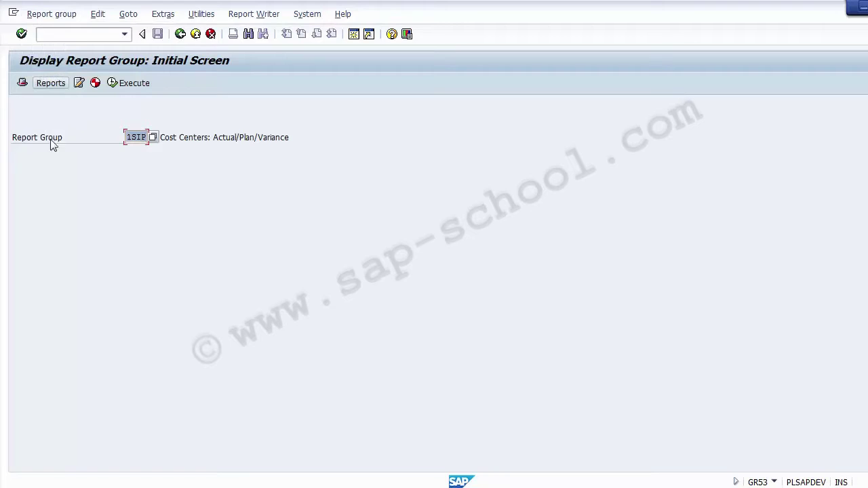
click(22, 85)
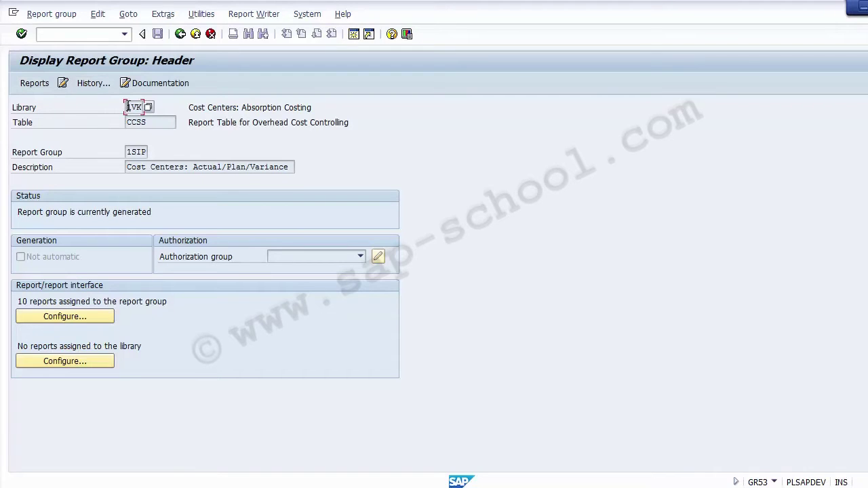
- Examine the report group header's library, table, report group, authorization group, status and report assignment entries
drag(128, 108, 141, 107)
click(163, 123)
drag(164, 123, 124, 122)
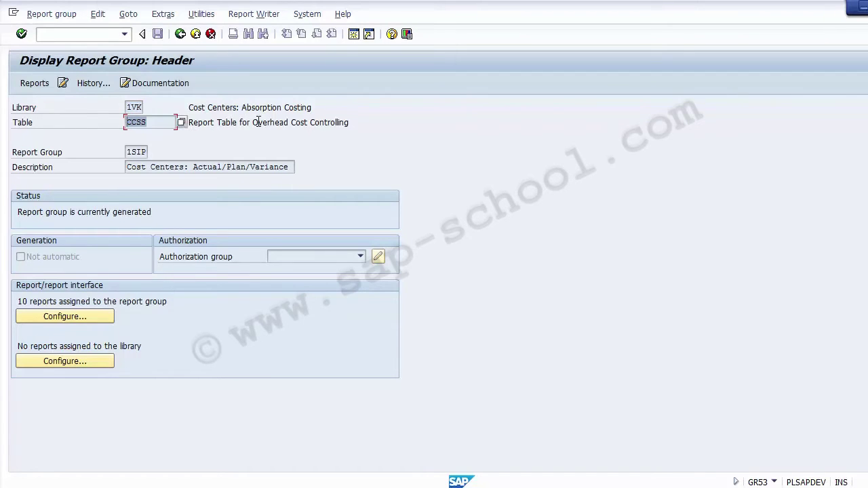
drag(125, 152, 155, 153)
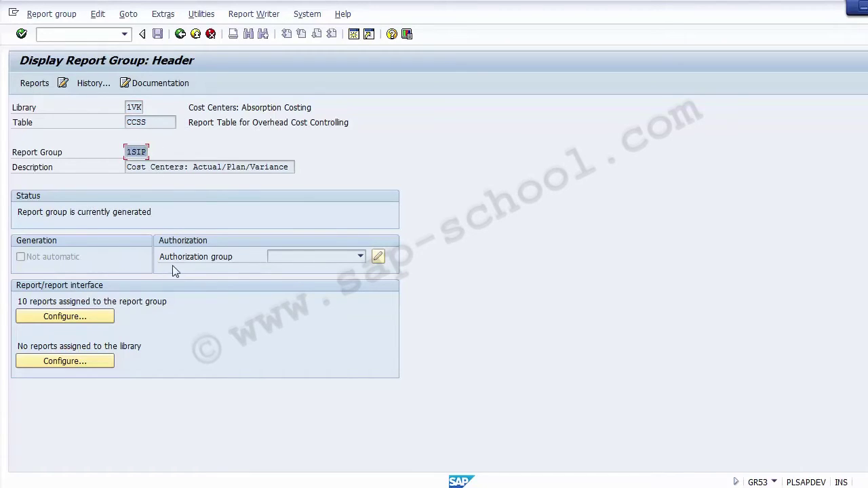
click(300, 259)
drag(19, 303, 193, 314)
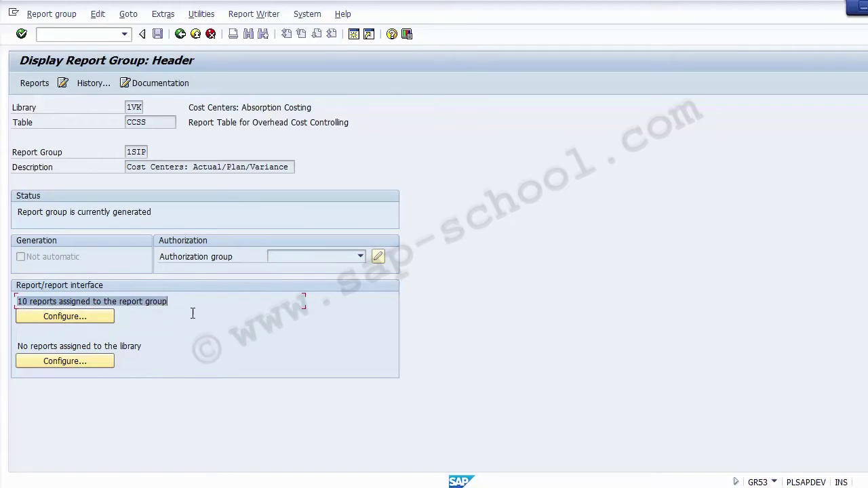
click(229, 208)
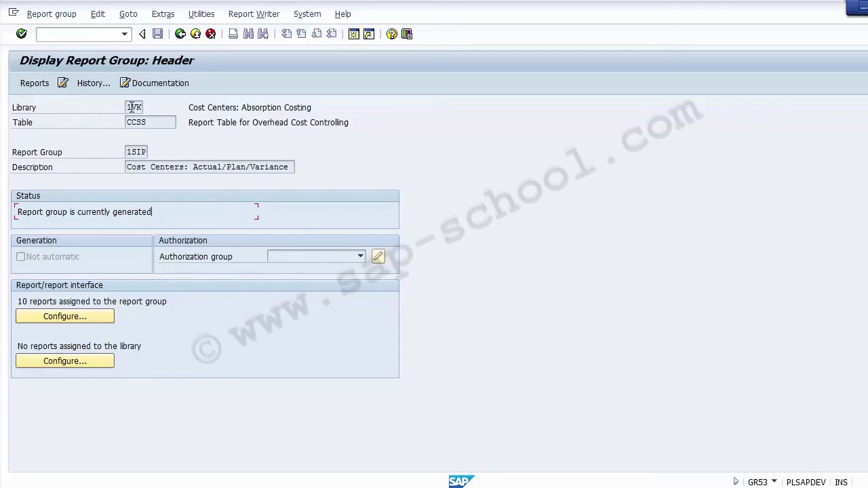
click(160, 121)
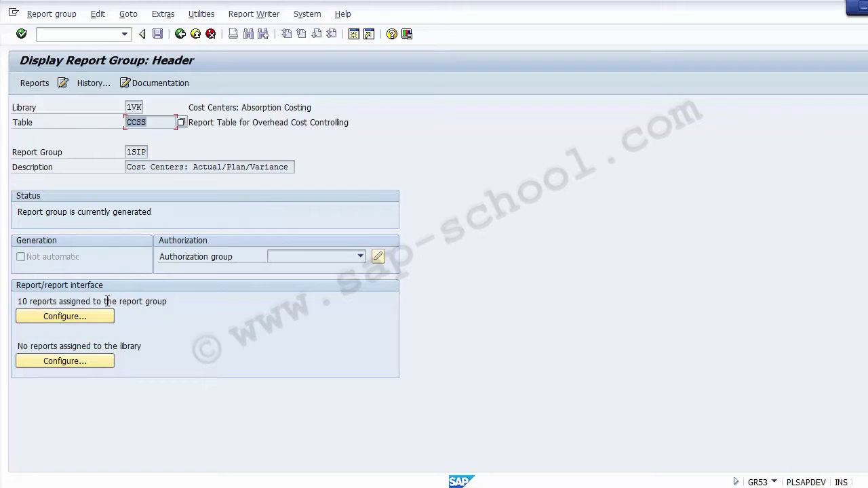
- Review the receiver reports assigned to report group 1SIP, with technical names switched on and off again, and close the list
click(58, 324)
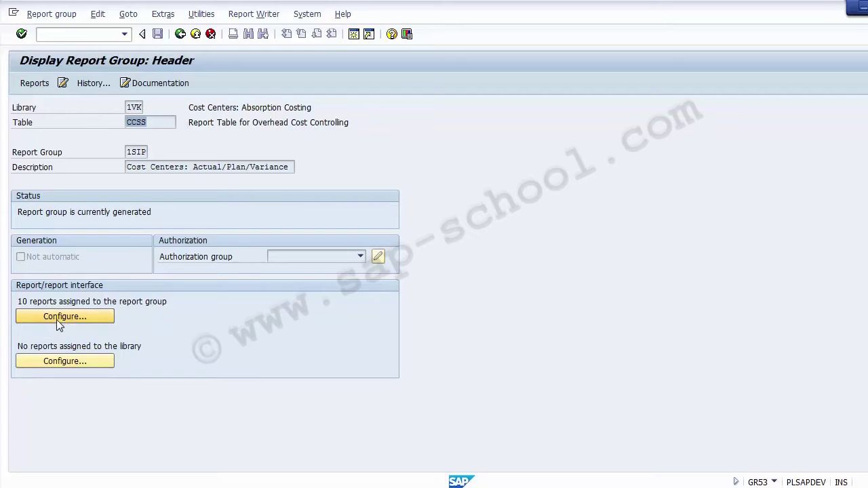
click(86, 321)
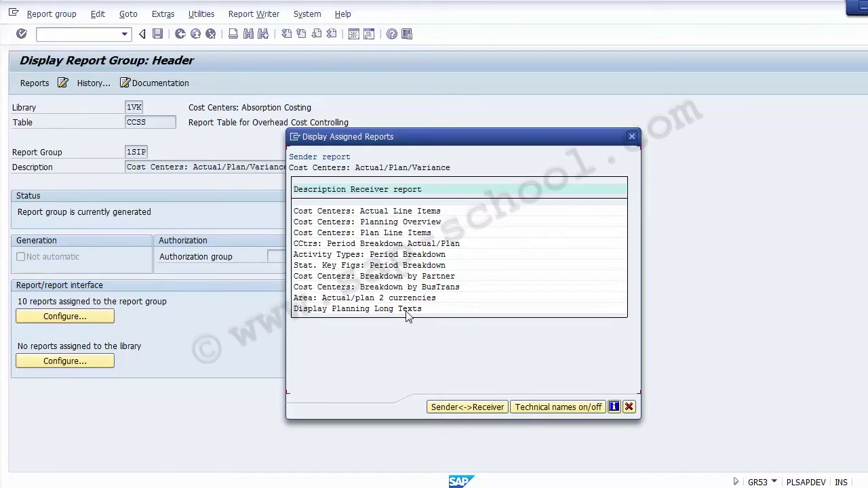
click(547, 411)
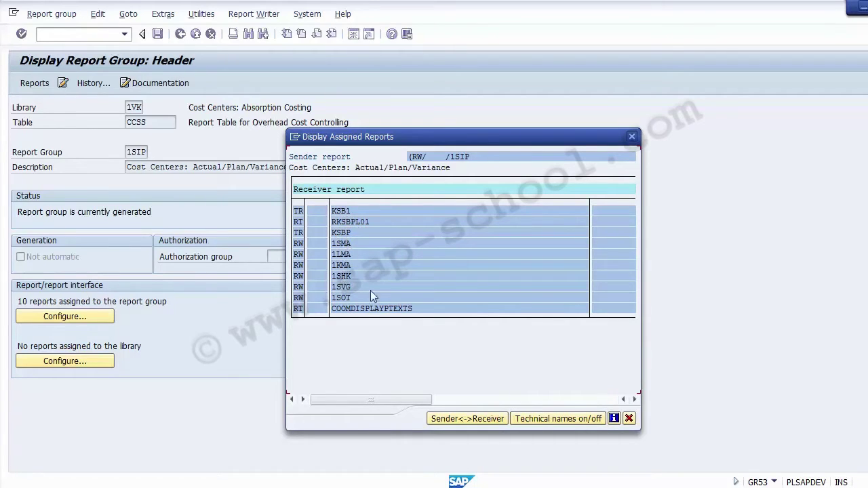
click(535, 421)
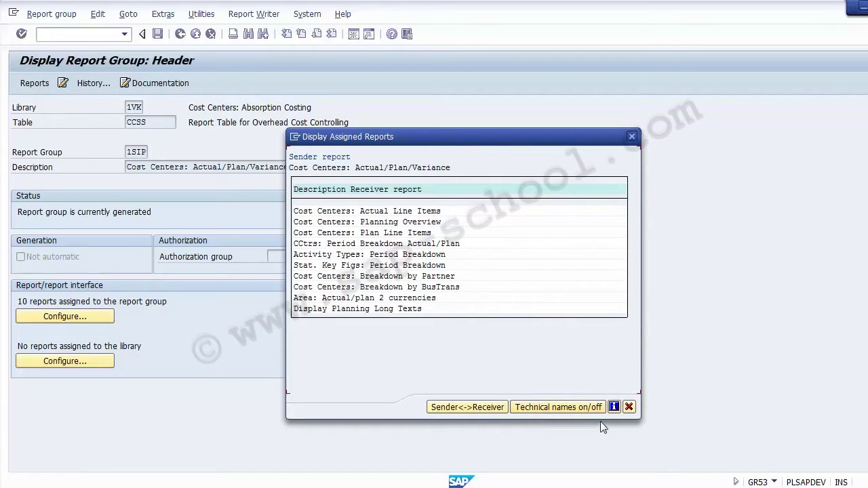
click(628, 407)
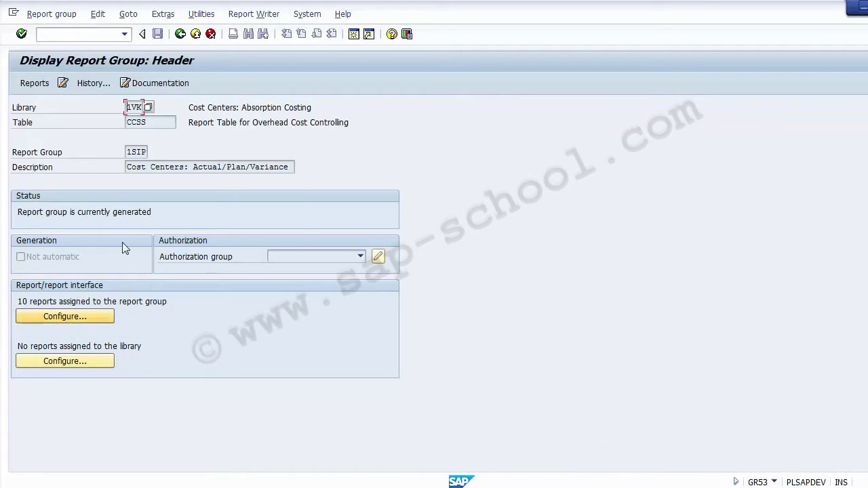
- Display the reports contained in report group 1SIP and check the listed report's name, description and status date
click(32, 87)
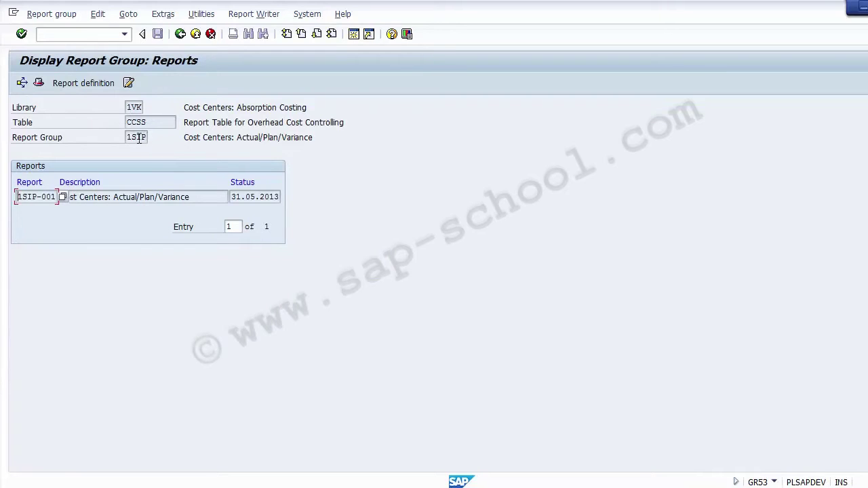
drag(129, 137, 148, 137)
drag(17, 197, 88, 200)
drag(190, 197, 89, 197)
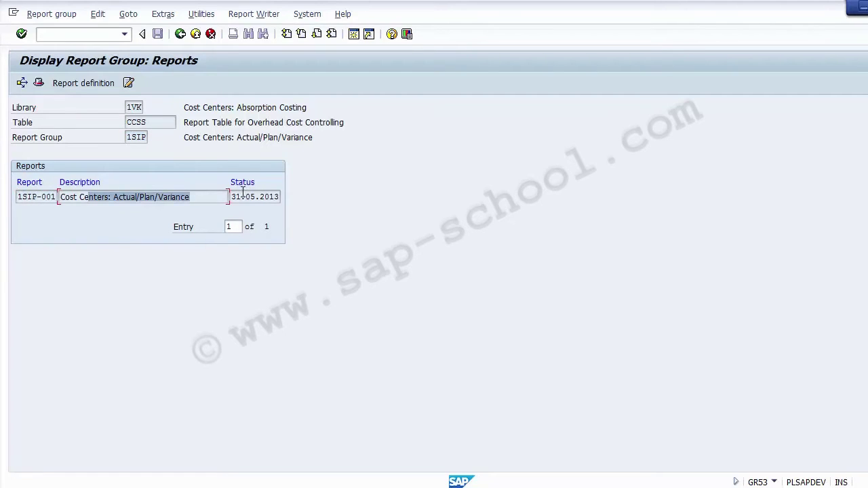
drag(231, 197, 280, 198)
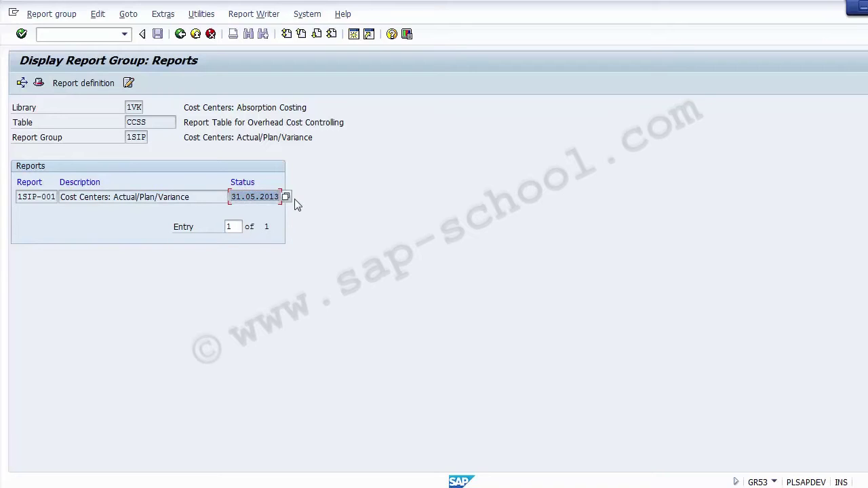
- Leave the report group display and execute report group 1SIP again with transaction GR55
click(181, 34)
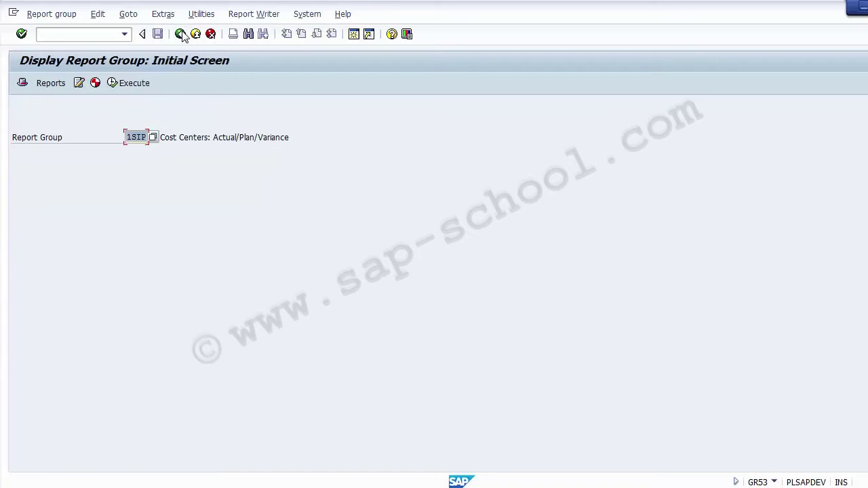
click(181, 34)
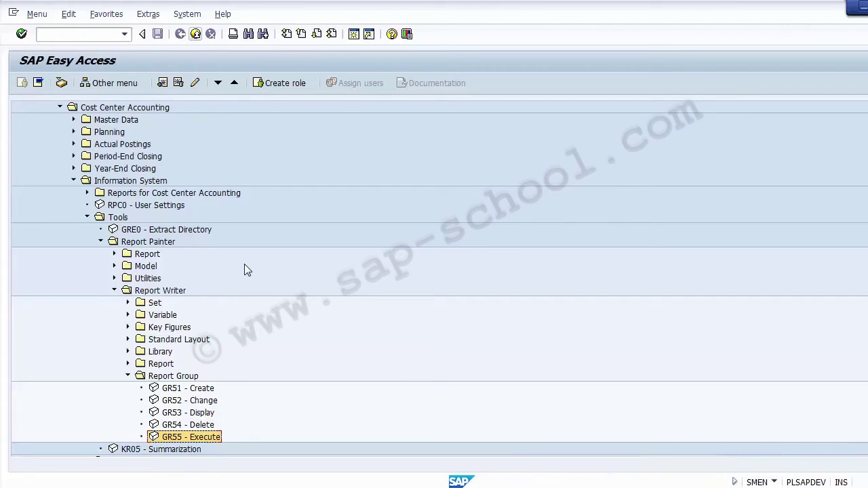
double_click(183, 437)
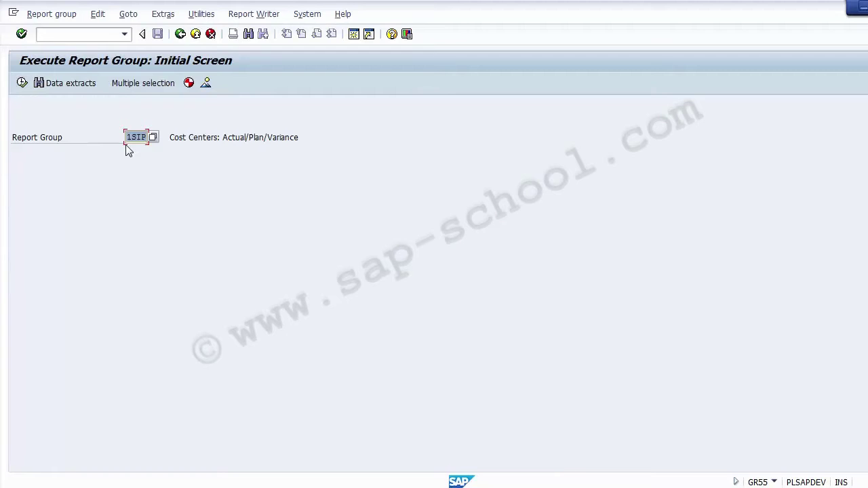
click(23, 84)
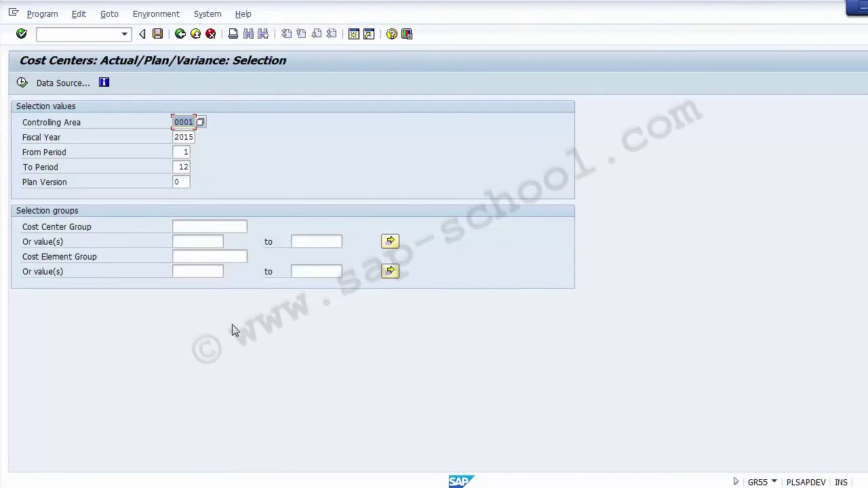
- Set controlling area 1000 and fiscal year 2014 in the selection values and execute the Actual/Plan/Variance report
text(1000)
click(190, 137)
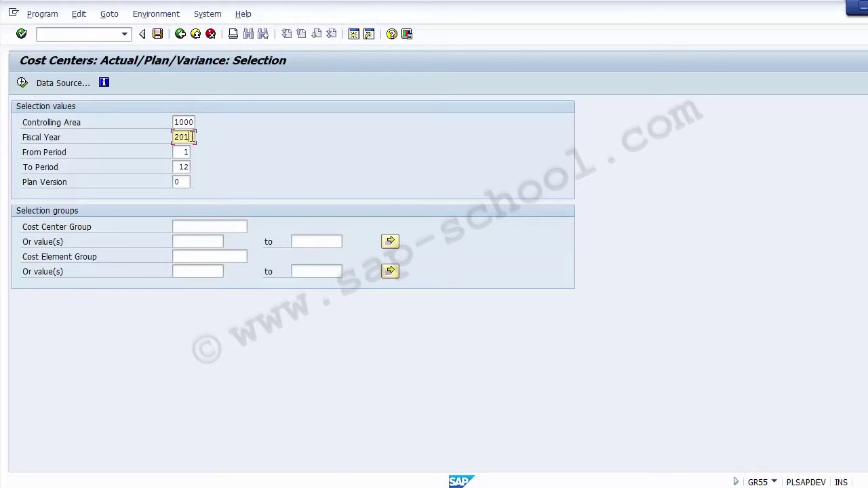
text(4)
click(189, 121)
click(191, 136)
click(185, 152)
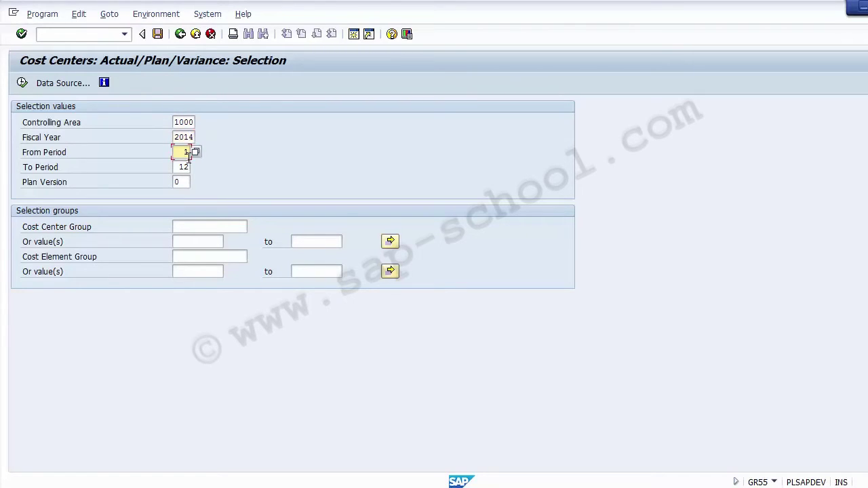
click(23, 83)
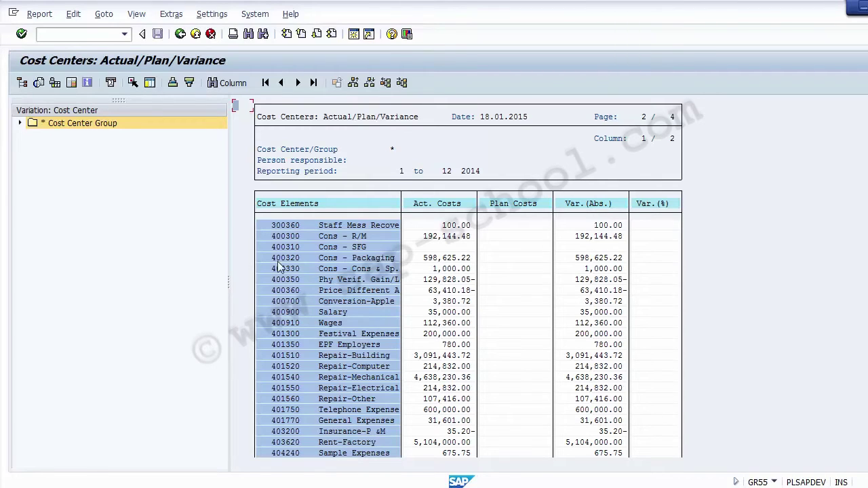
- Expand the Cost Center Group variation and view the report for cost centers 101000 Common - Unit 1 and 101010 Capsule
click(21, 124)
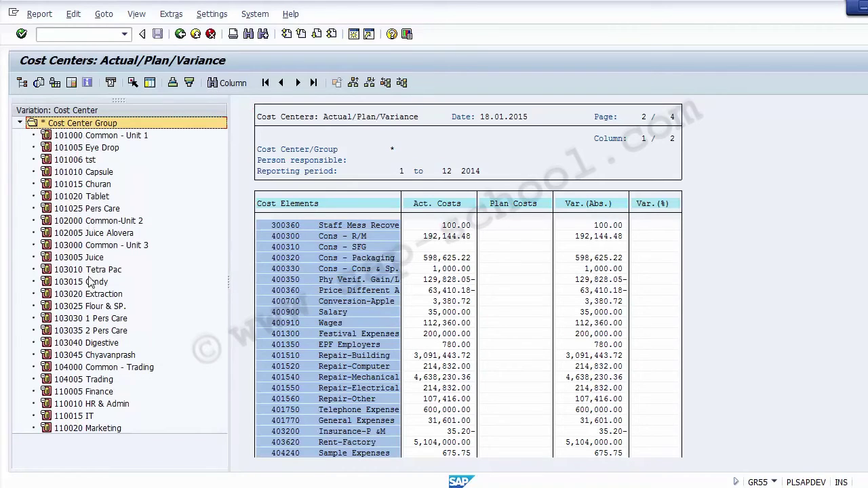
click(87, 139)
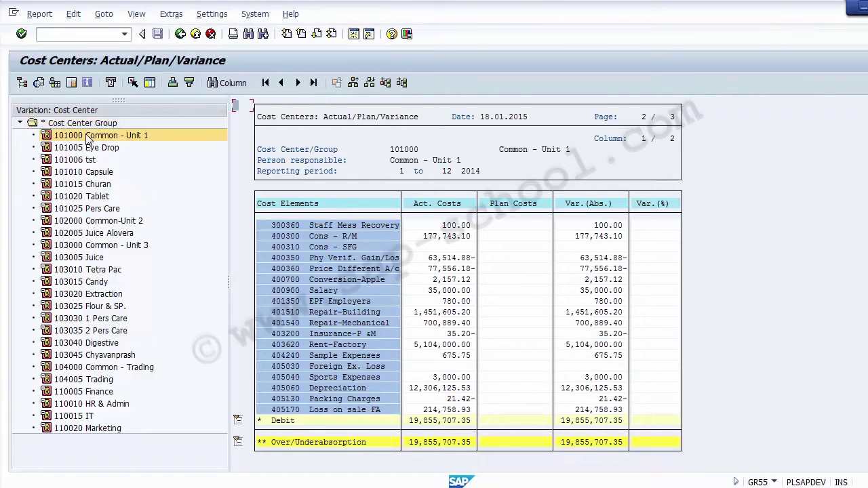
click(86, 174)
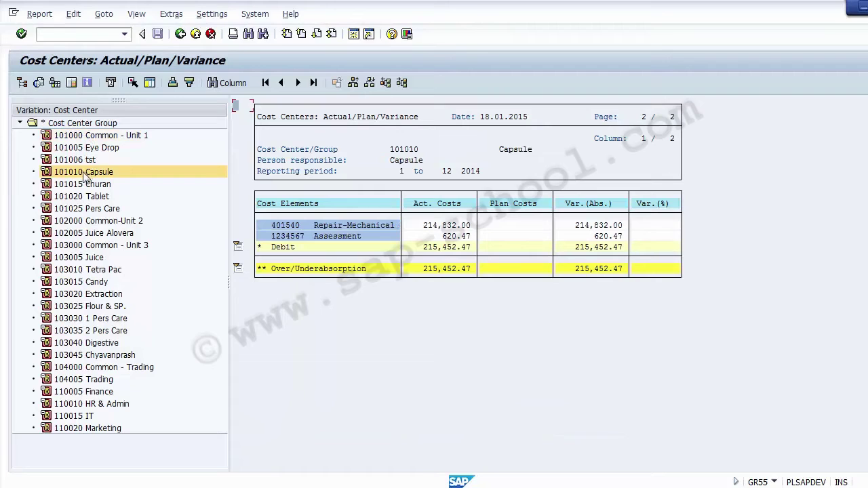
- Leave the report back to the report group's initial screen and execute 1SIP again with the same selection values
click(180, 34)
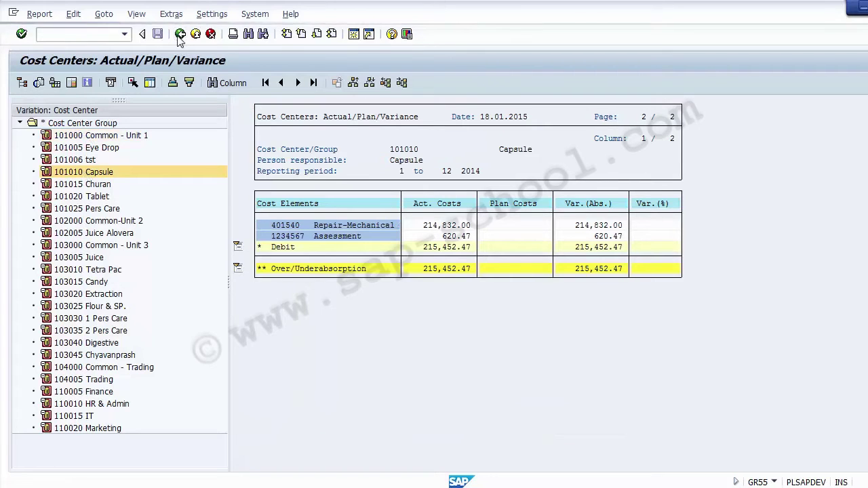
click(73, 173)
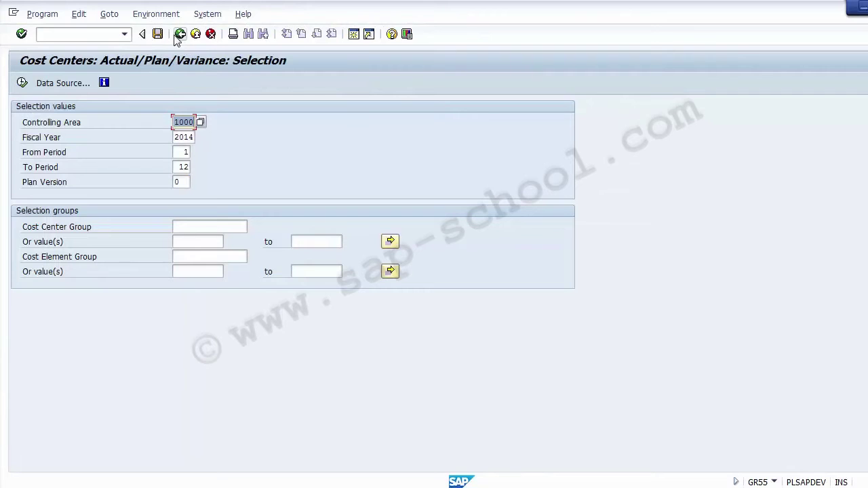
click(181, 35)
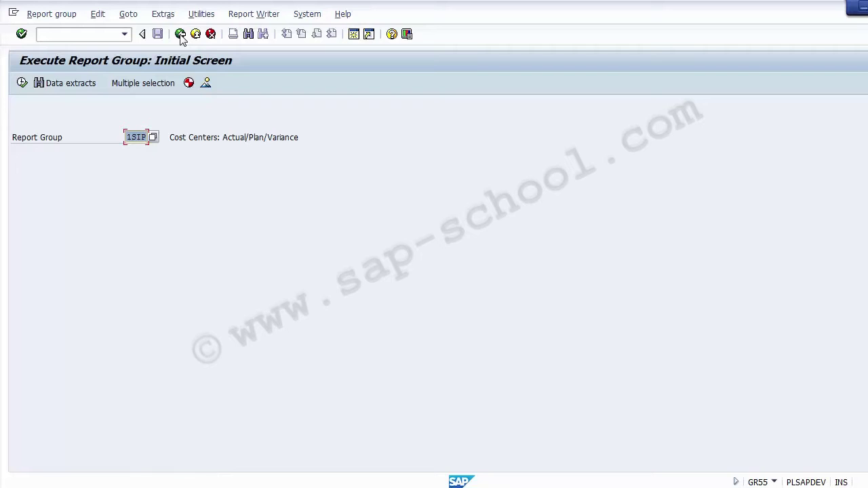
click(22, 83)
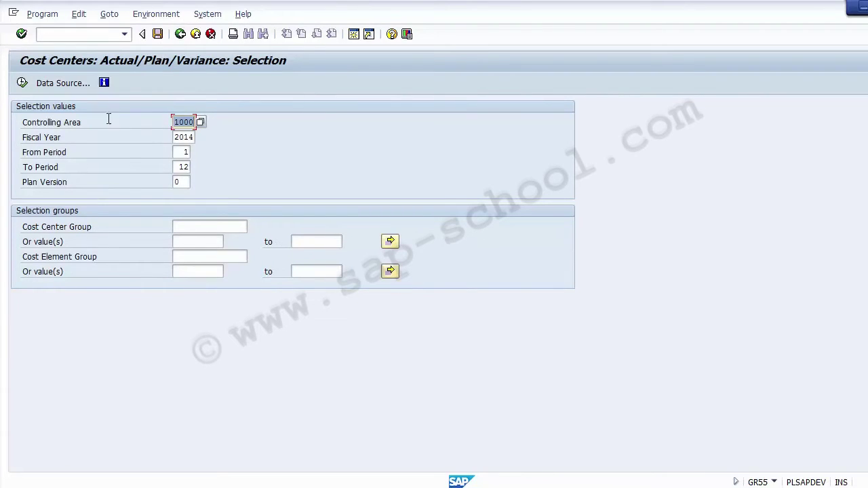
click(21, 83)
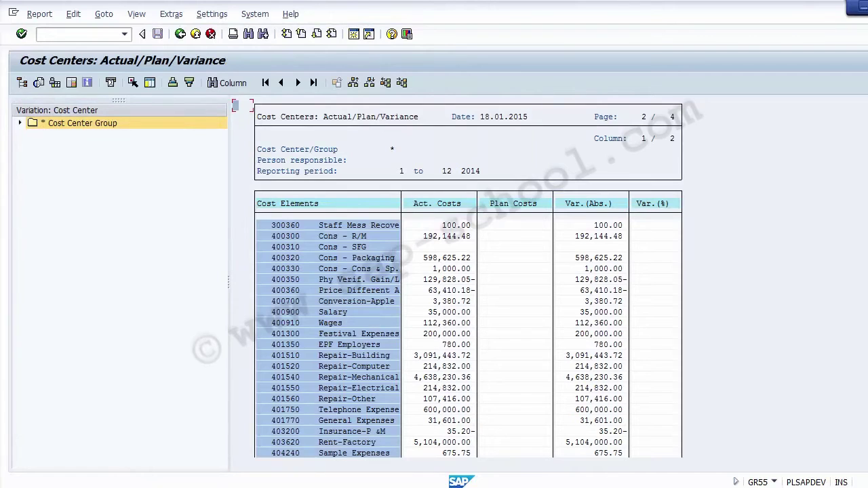
- Switch to the PowerPoint presentation and review the slide on the elements of Report Painter
key(alt+Tab)
key(Page_Up)
key(Page_Up)
key(Page_Down)
key(Page_Down)
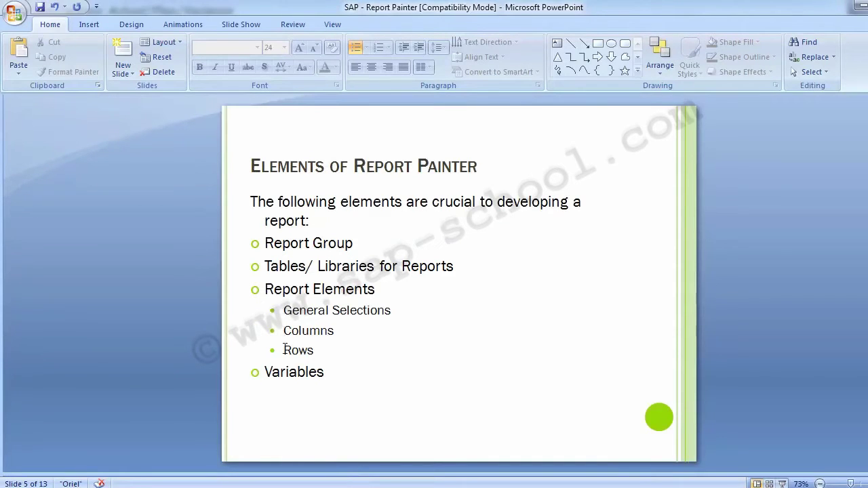
- Switch back to SAP and display the header of library 1VK with transaction GR23
key(alt+Tab)
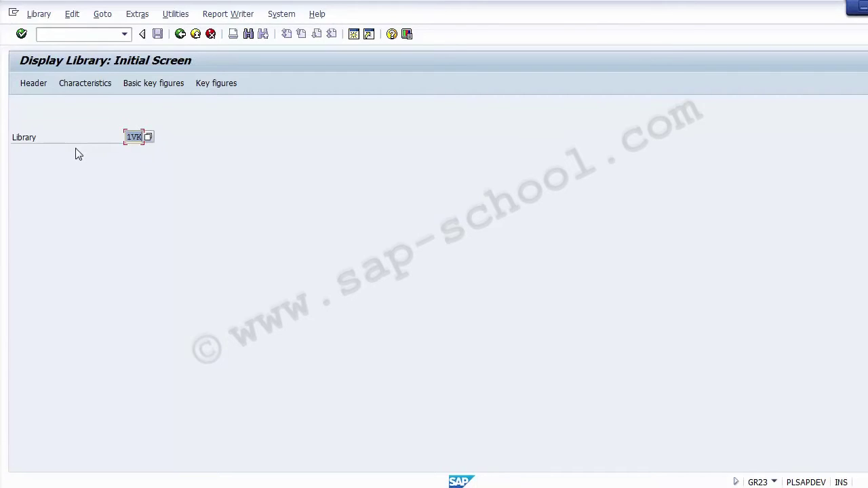
key(Return)
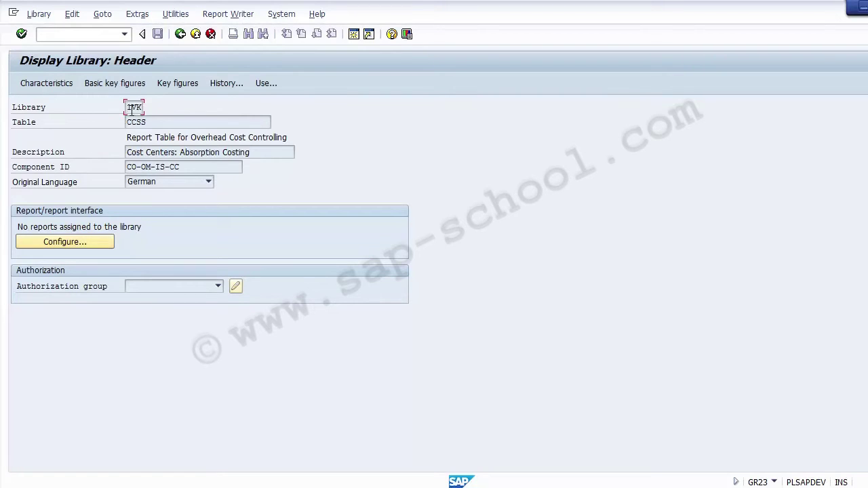
- Review the table, description and component ID in the header of library 1VK
mouse_move(128, 107)
mouse_down()
mouse_move(142, 107)
mouse_move(155, 122)
mouse_move(118, 121)
mouse_up()
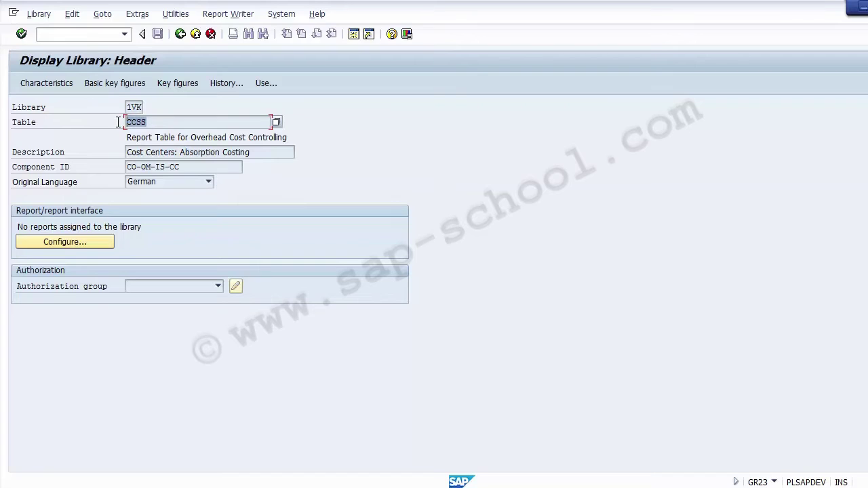
drag(255, 152, 127, 152)
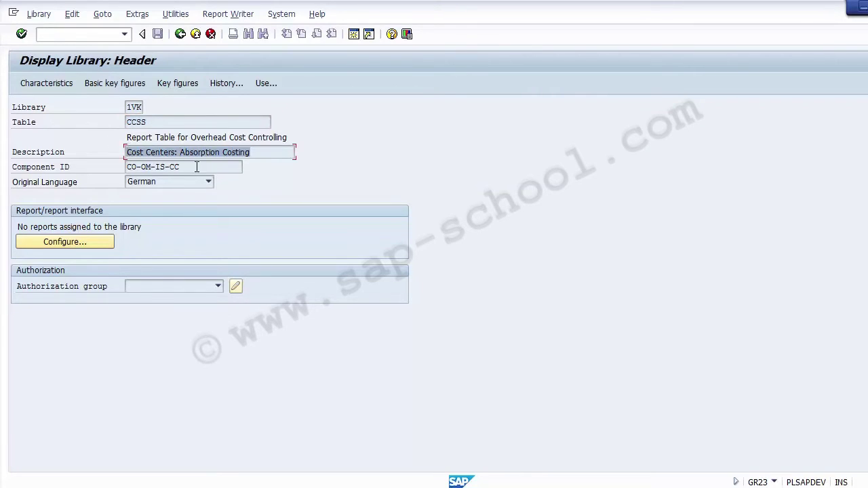
drag(197, 168, 118, 171)
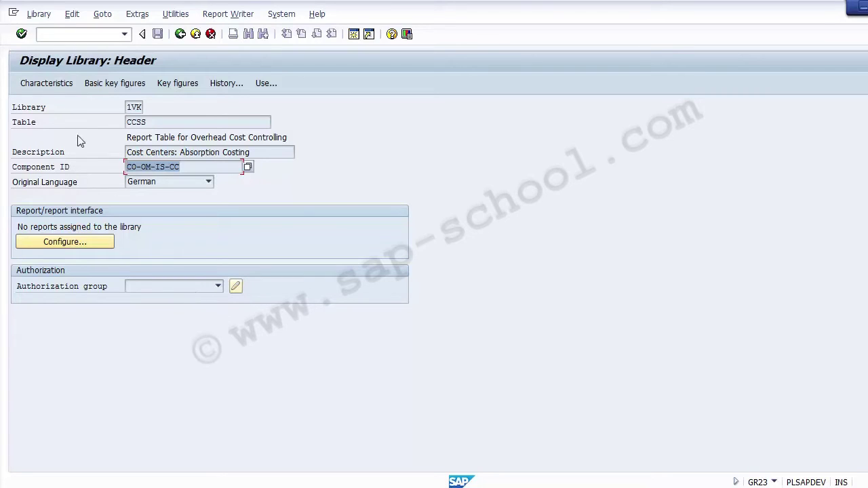
- Display the characteristics of library 1VK and examine Controlling Area, Fiscal Year, Period, Cost Center and Cost Element
click(46, 84)
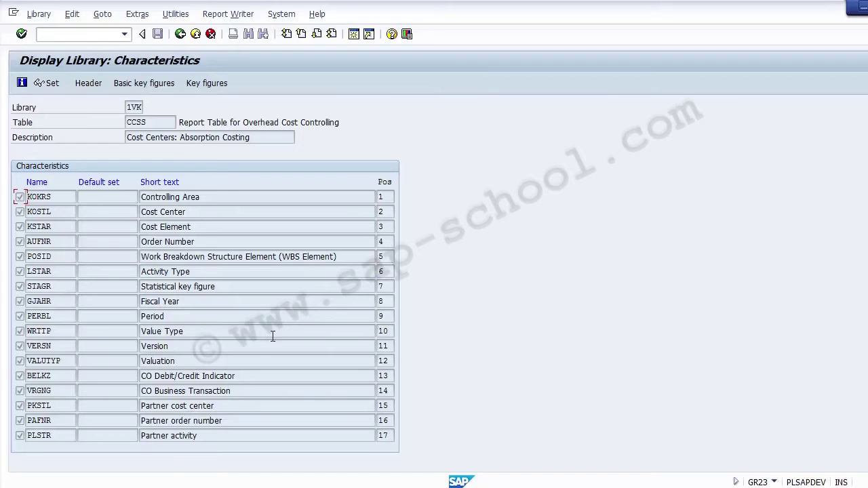
click(209, 196)
drag(201, 198, 125, 200)
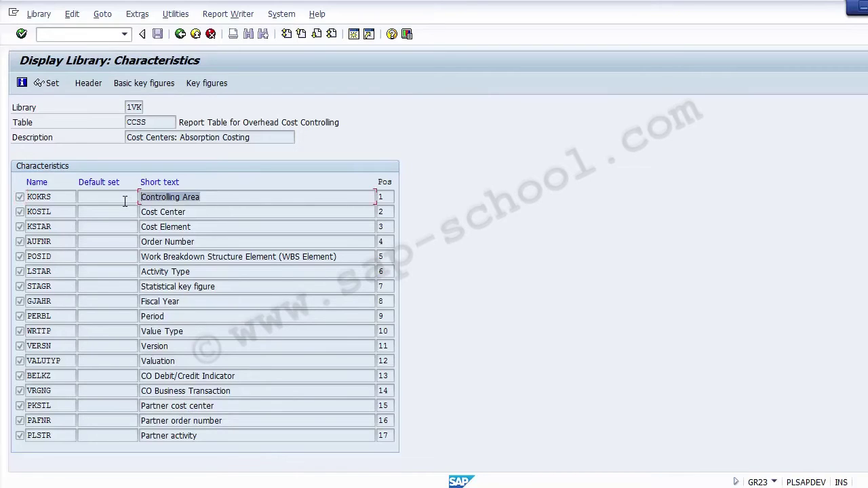
drag(188, 302, 141, 301)
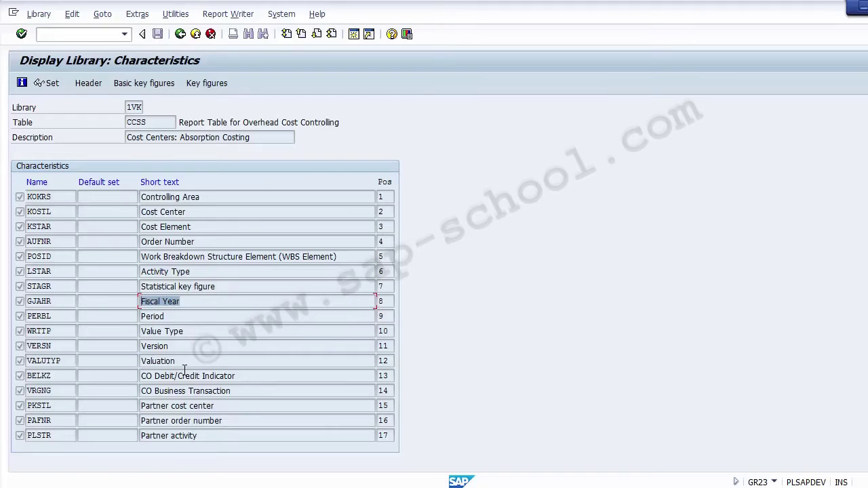
click(200, 316)
drag(200, 316, 142, 316)
drag(199, 212, 145, 211)
drag(195, 226, 128, 227)
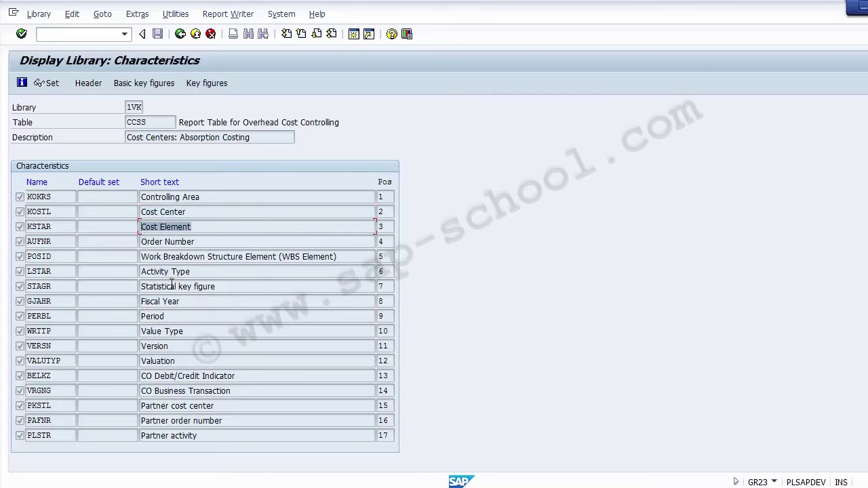
- Examine the library characteristics Activity Type, Statistical key figure, Value Type, Version and CO Debit/Credit Indicator
drag(200, 272, 144, 274)
drag(223, 287, 144, 286)
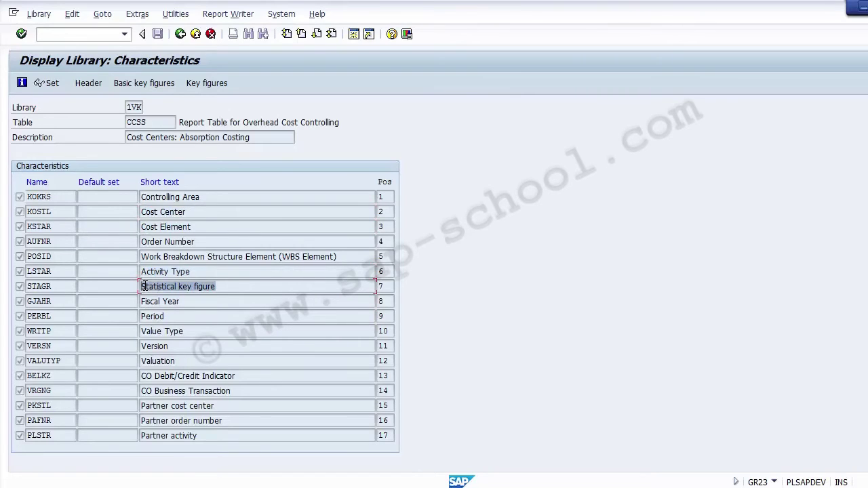
drag(199, 331, 143, 332)
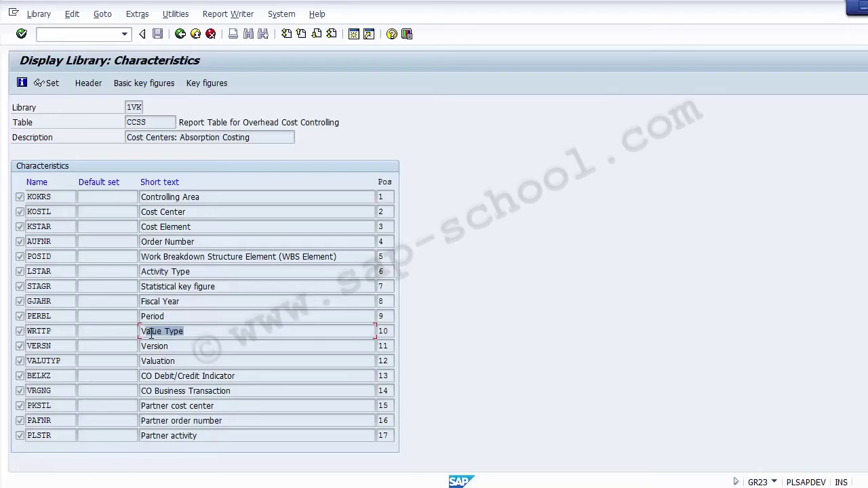
click(175, 331)
double_click(170, 347)
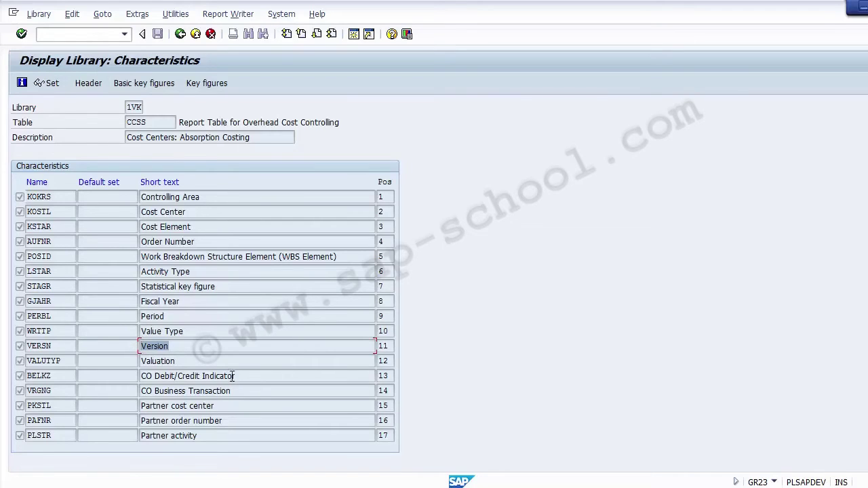
drag(243, 377, 128, 380)
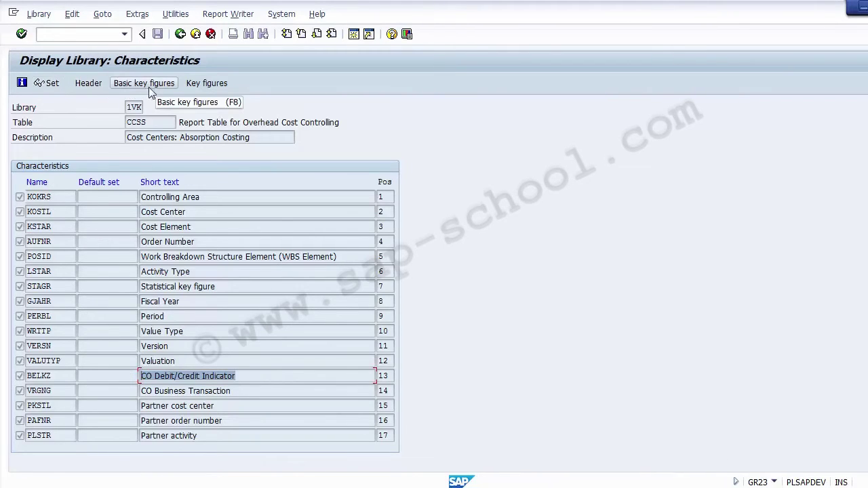
- Display the library's key figures and examine the total actual and plan costs, the quantities and the actual activity
click(198, 84)
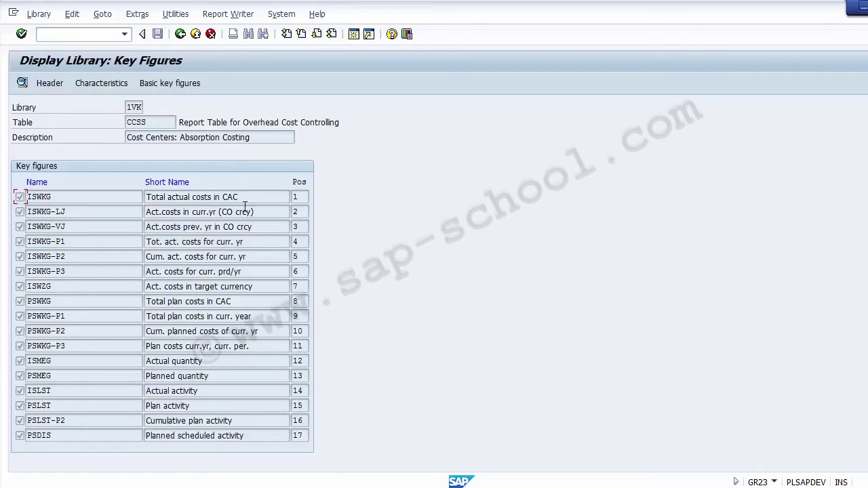
drag(255, 198, 144, 201)
drag(243, 198, 128, 192)
click(260, 301)
drag(260, 301, 141, 300)
drag(221, 361, 143, 380)
drag(207, 392, 131, 394)
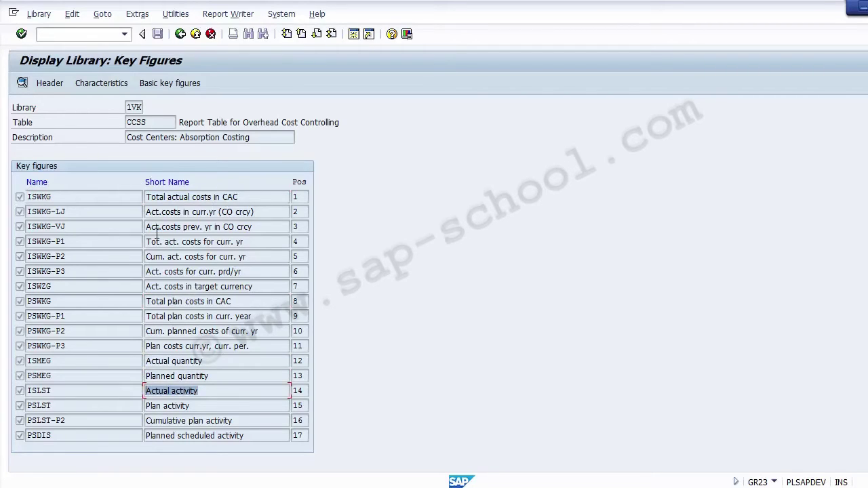
- Display the library's basic key figures and examine Costs, Costs in CO area currency, Activity quantity, Statistical quantity and Total costs in target currency
click(170, 83)
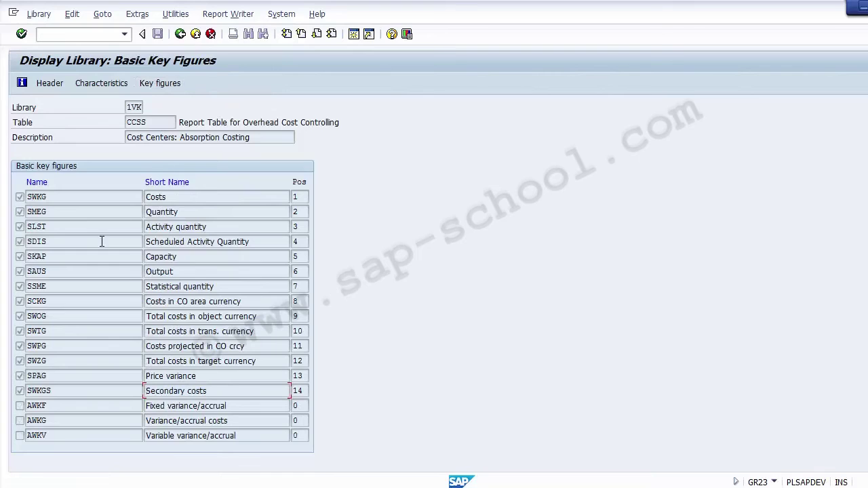
drag(174, 197, 145, 197)
click(63, 196)
drag(63, 197, 25, 196)
drag(252, 306, 153, 309)
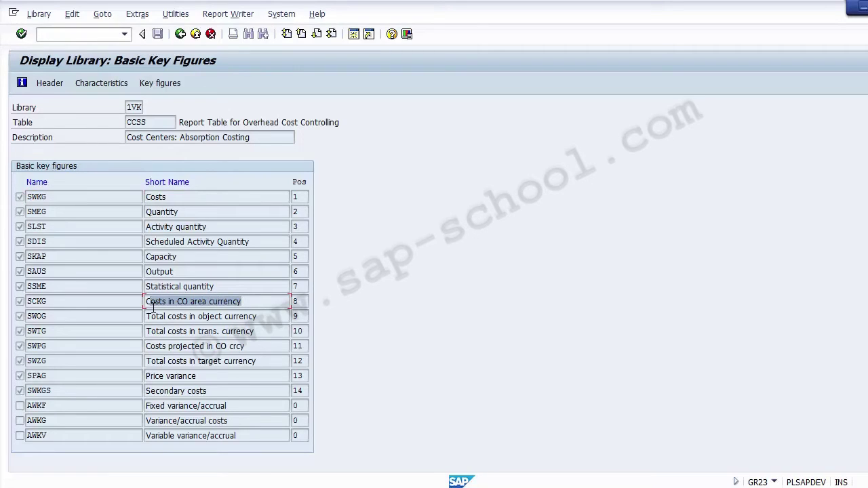
drag(209, 227, 142, 226)
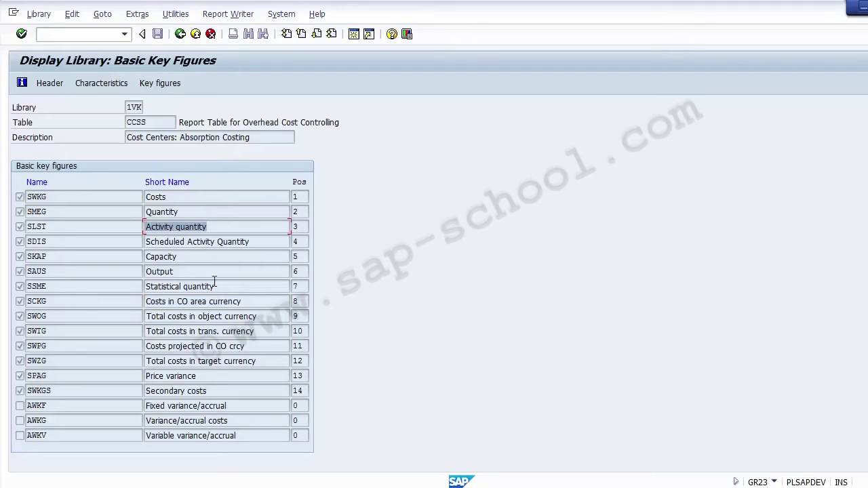
drag(221, 286, 109, 274)
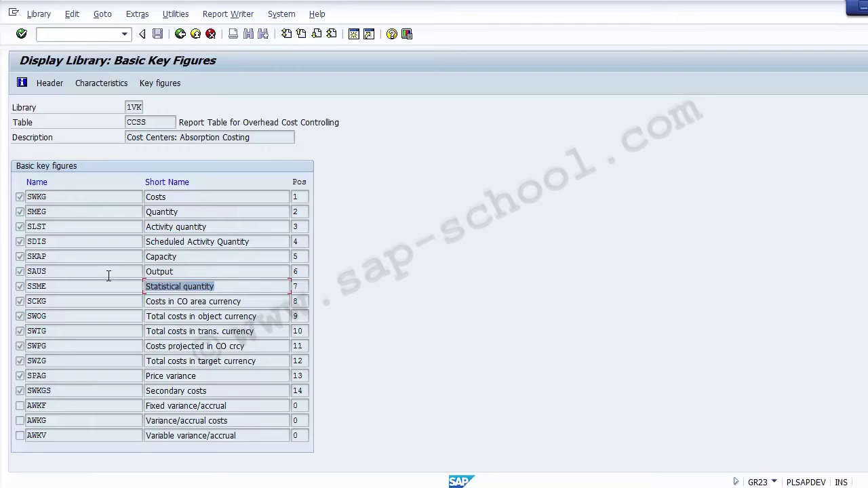
drag(261, 363, 133, 357)
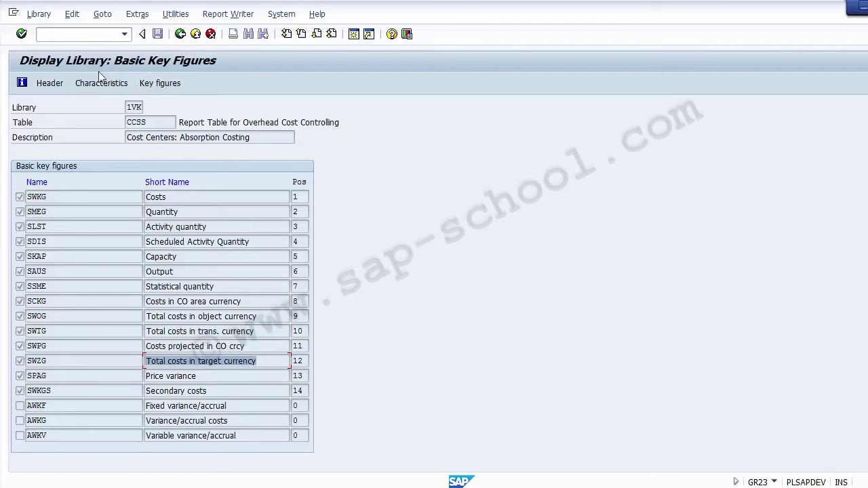
- Return to the library header, view the list of reports using library 1VK, and leave the library display
click(50, 83)
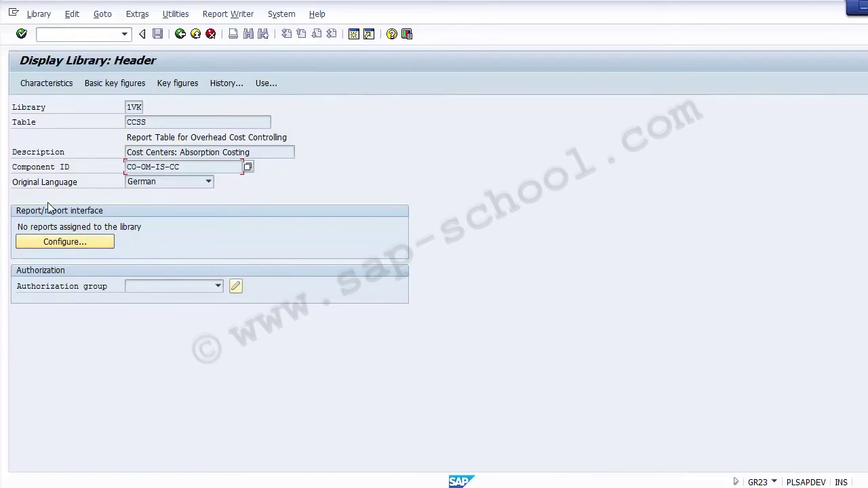
click(263, 84)
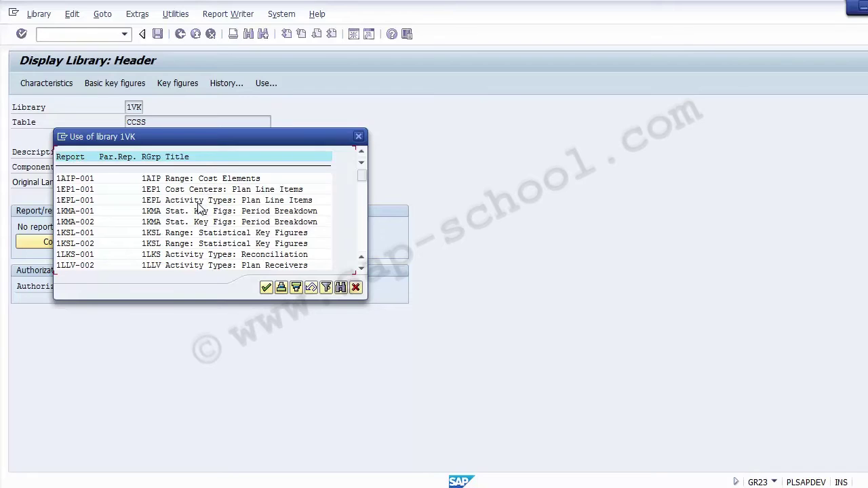
click(355, 288)
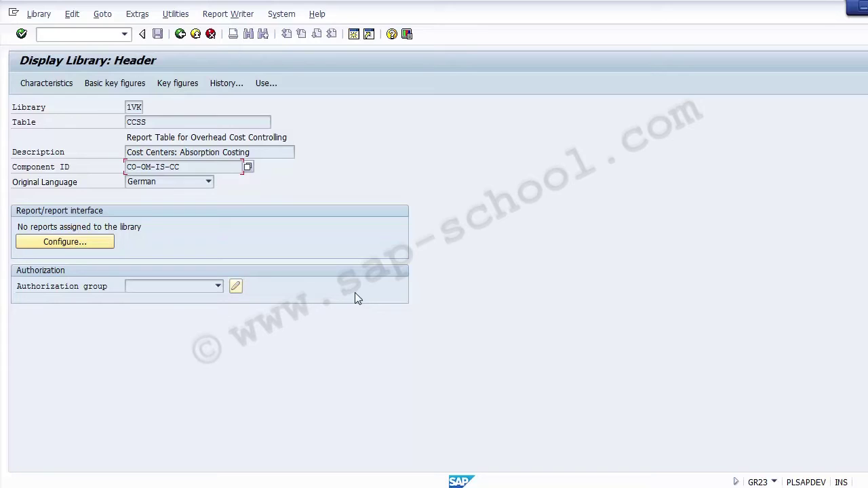
click(181, 34)
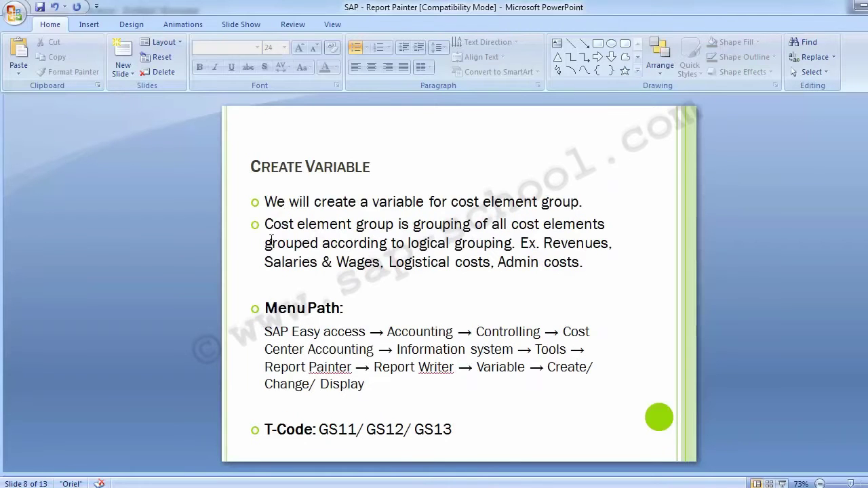
- Review the menu path and transaction codes GS11/GS12/GS13 on the PowerPoint slide about creating a variable
drag(265, 332, 364, 393)
drag(318, 429, 441, 424)
click(149, 281)
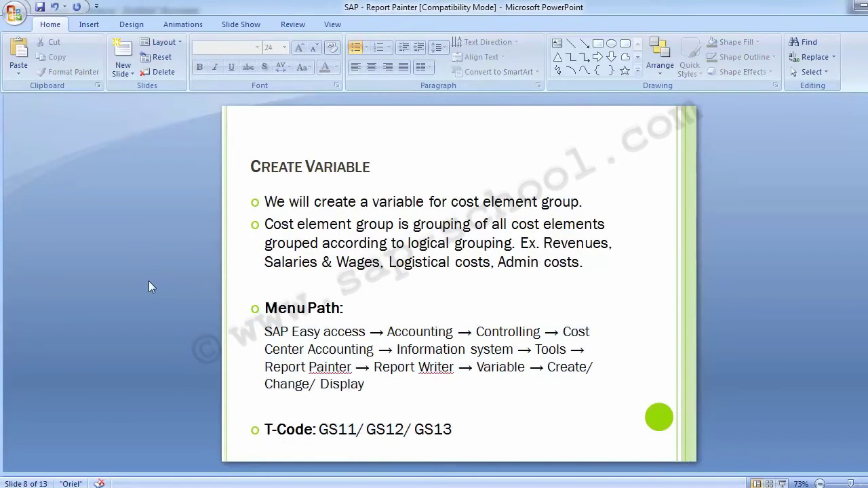
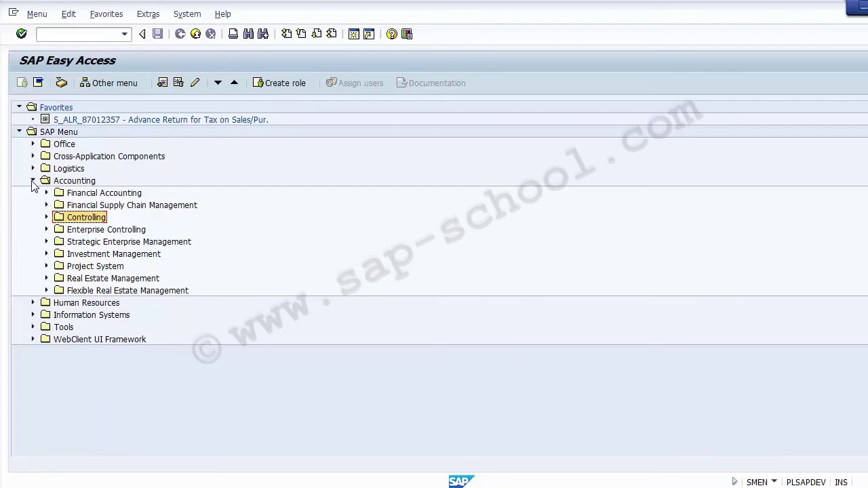
click(46, 217)
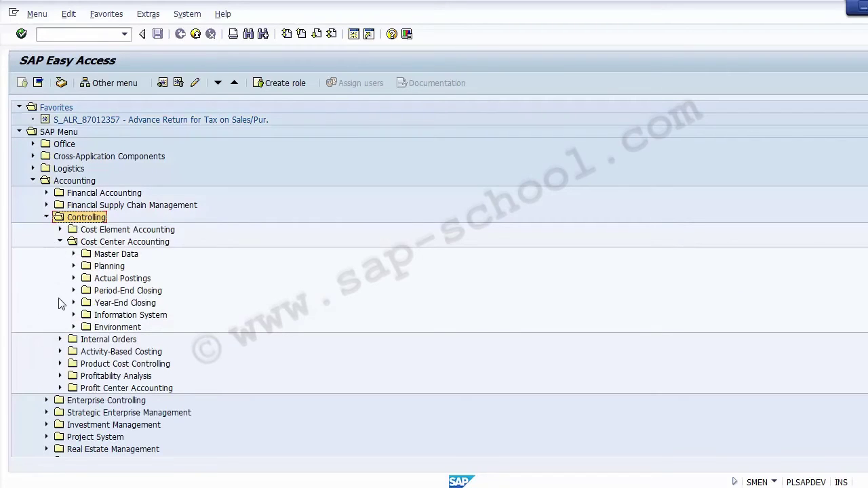
click(46, 217)
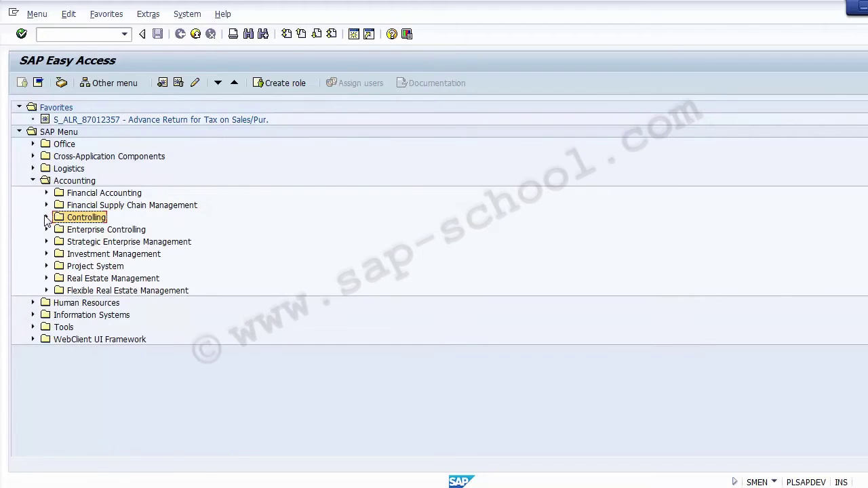
click(32, 181)
click(33, 181)
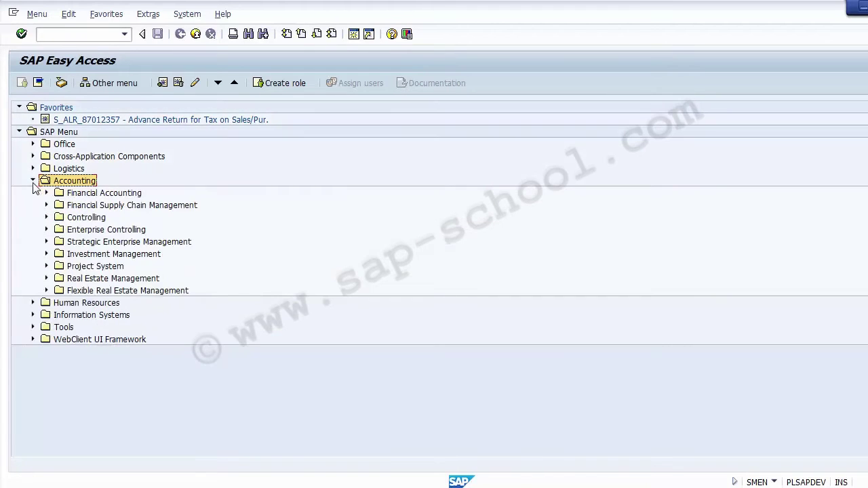
- Expand the Information System of Cost Center Accounting under Controlling and collapse its Tools folder with the Report Painter subfolders
click(46, 217)
click(106, 315)
click(74, 316)
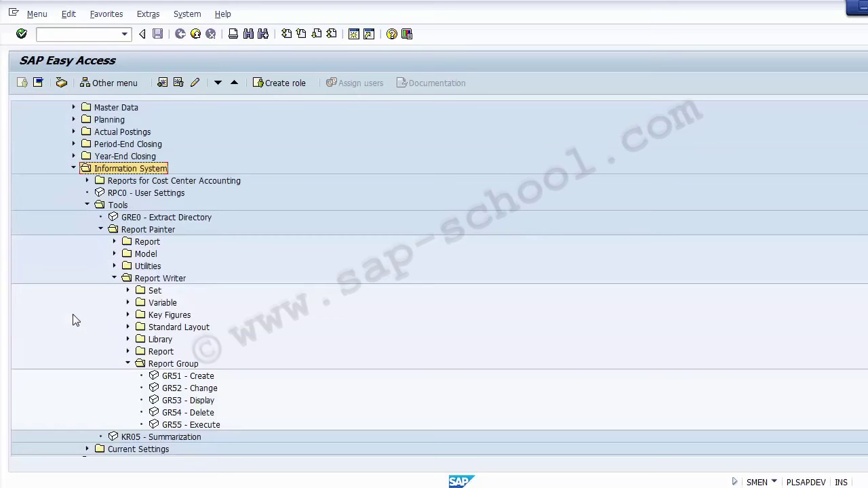
click(128, 363)
click(114, 279)
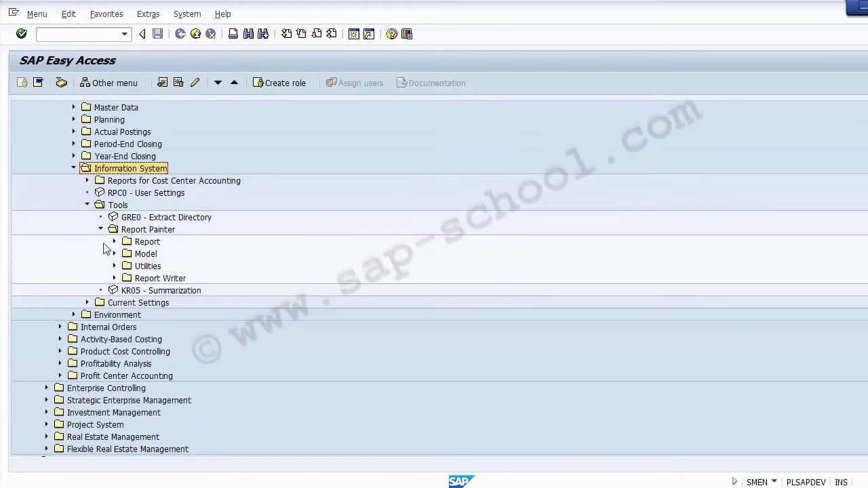
click(102, 229)
click(87, 205)
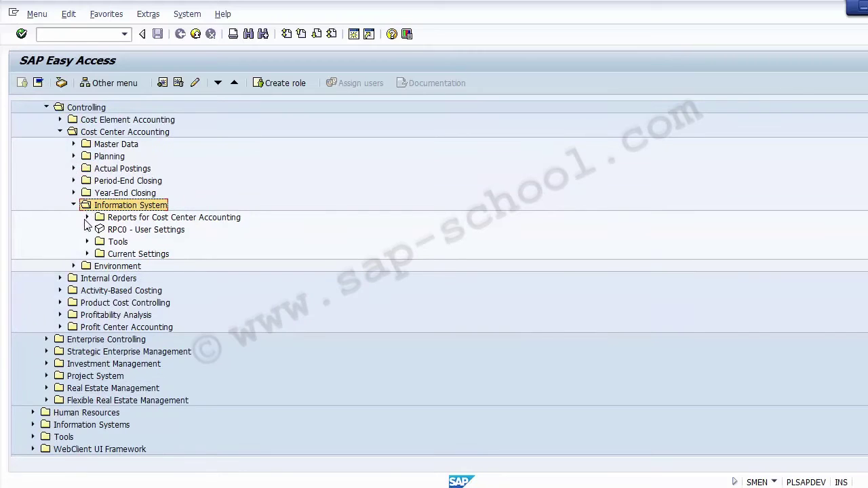
- Expand Plan/Actual Comparisons in Reports for Cost Center Accounting and look through its standard reports, ending on S_ALR_87013612 - Range: Cost Centers
click(87, 218)
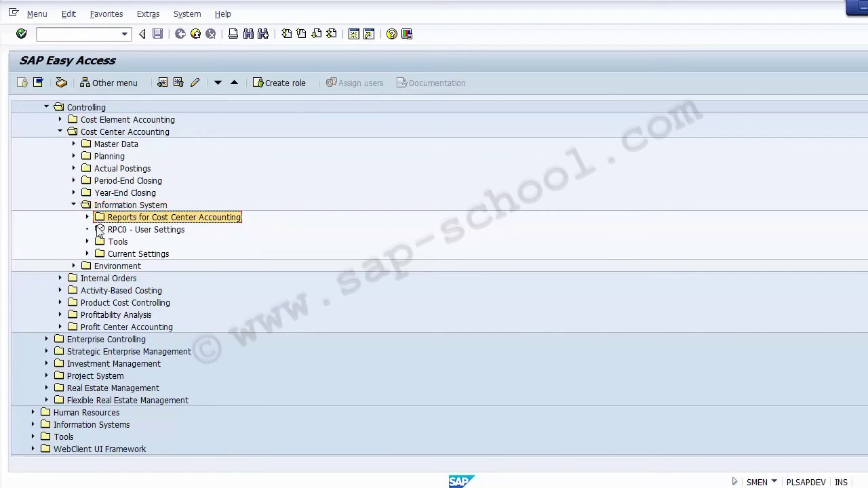
click(86, 218)
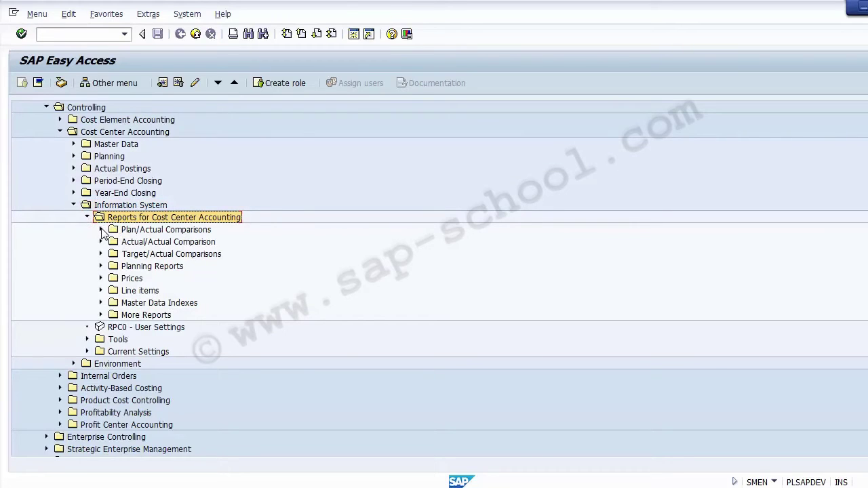
click(101, 230)
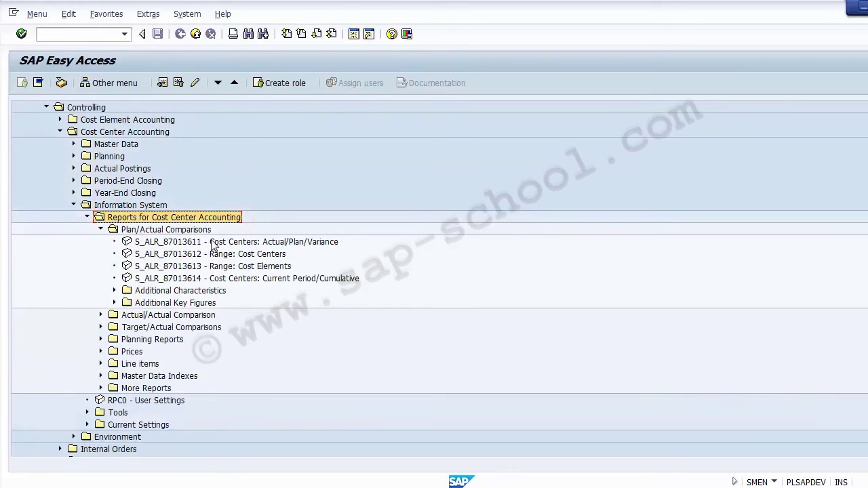
click(229, 254)
click(229, 269)
click(231, 279)
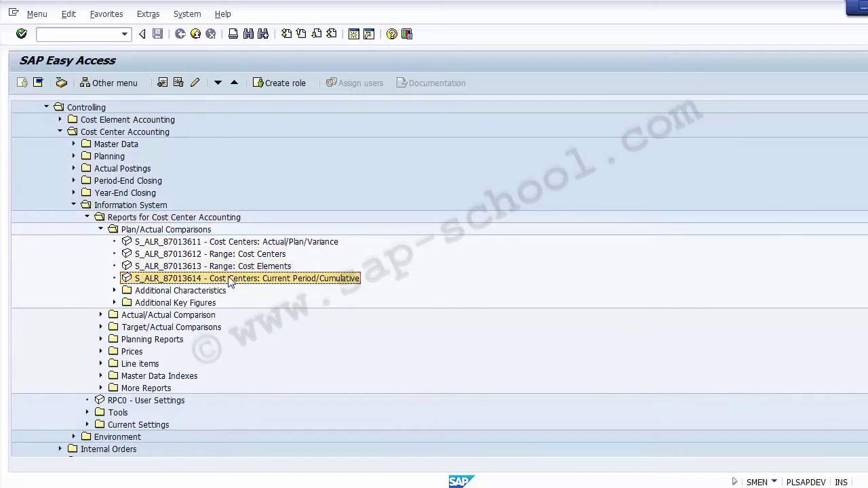
click(231, 256)
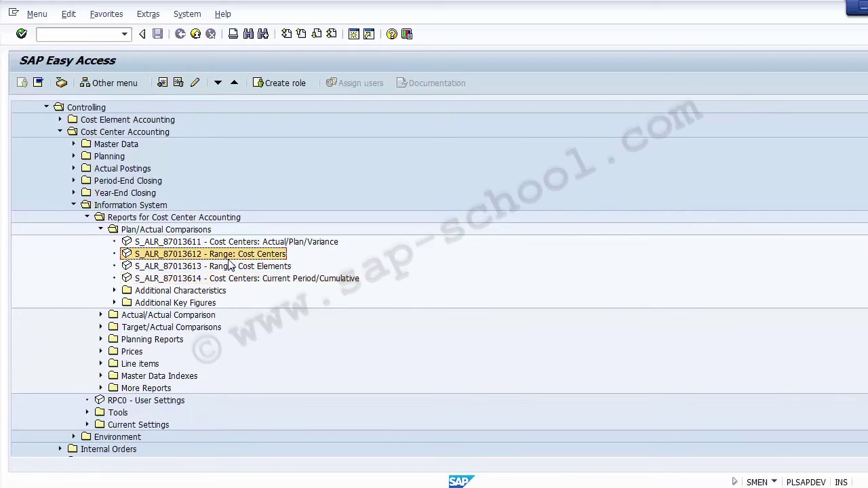
- Open report S_ALR_87013612 - Range: Cost Centers and check the table, library and report group in its technical information
double_click(191, 256)
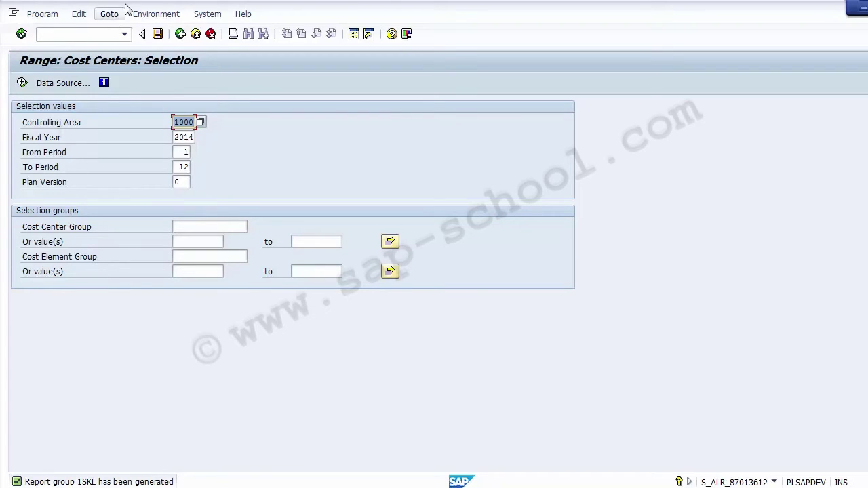
click(151, 18)
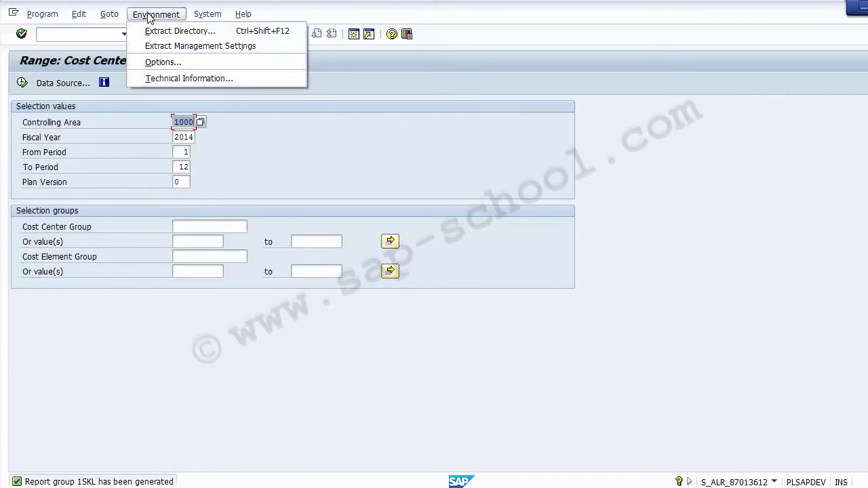
click(164, 78)
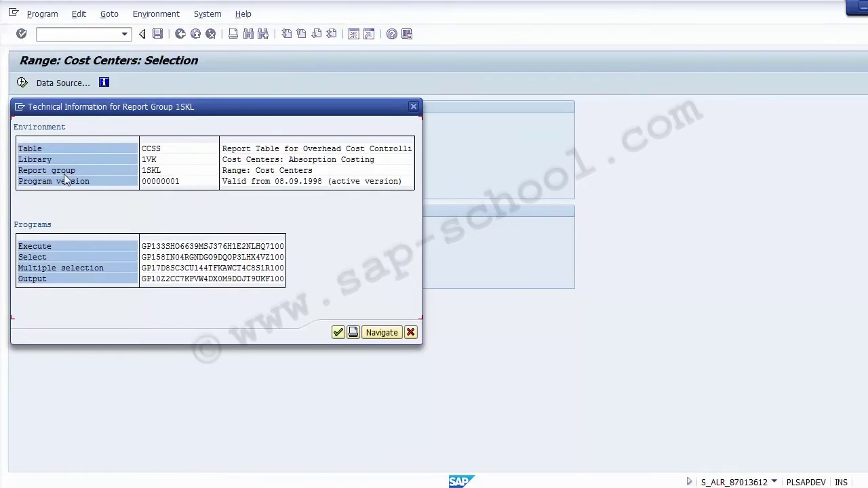
click(161, 151)
click(149, 160)
click(143, 171)
click(162, 174)
click(411, 333)
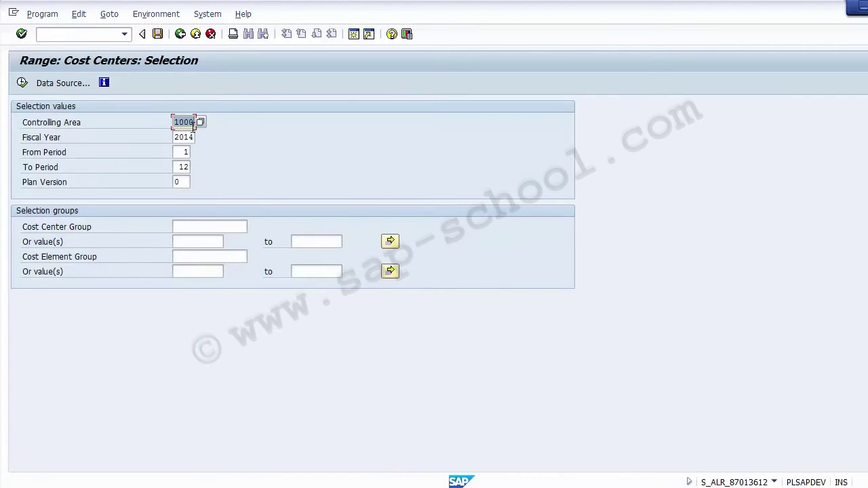
- Review the report group's technical information once more, close it, and leave the Range: Cost Centers selection screen
click(157, 15)
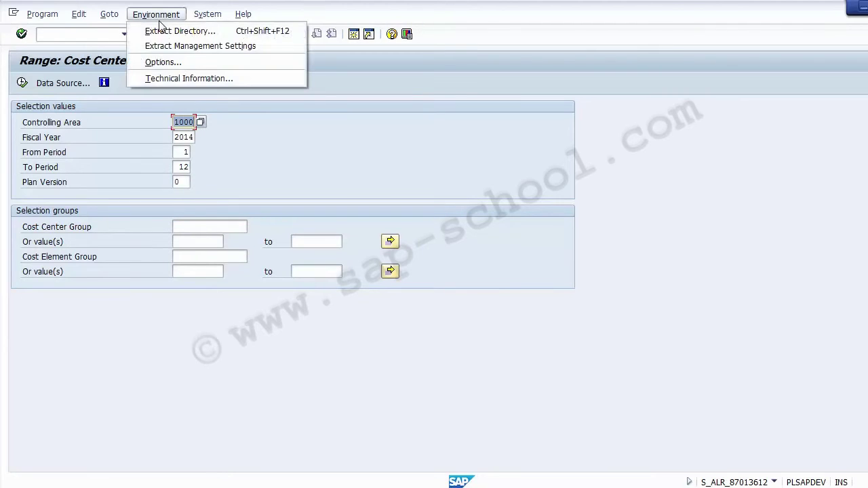
click(167, 80)
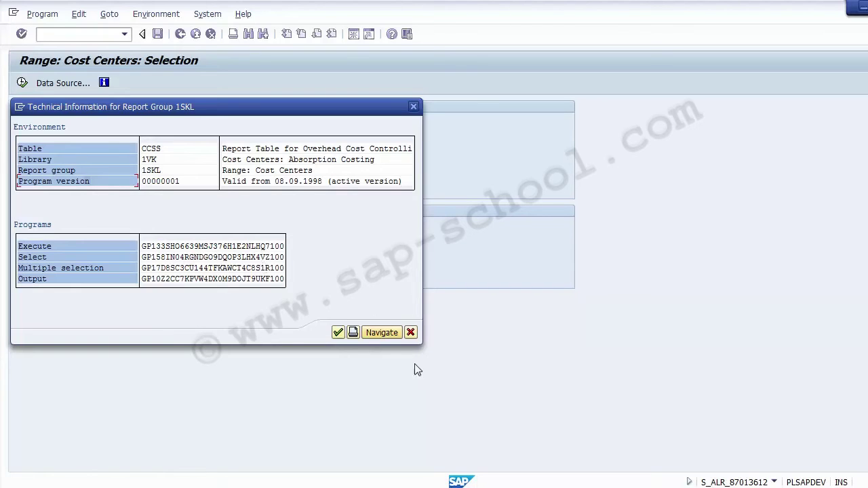
click(411, 333)
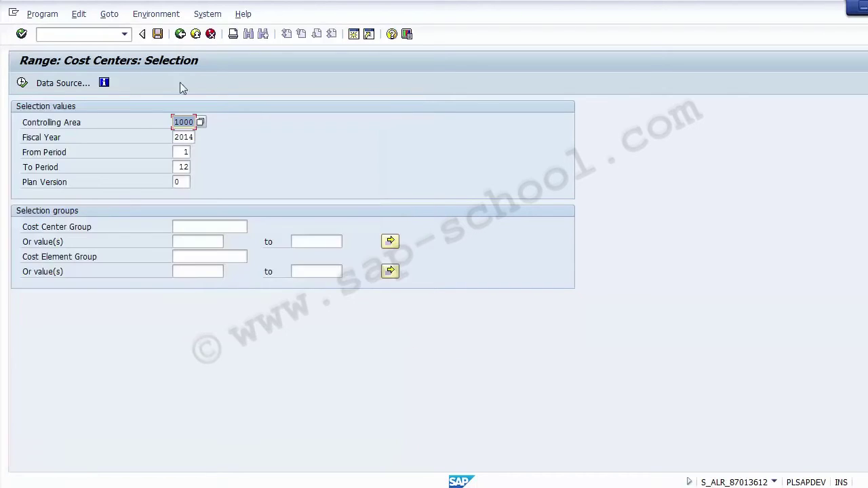
click(196, 34)
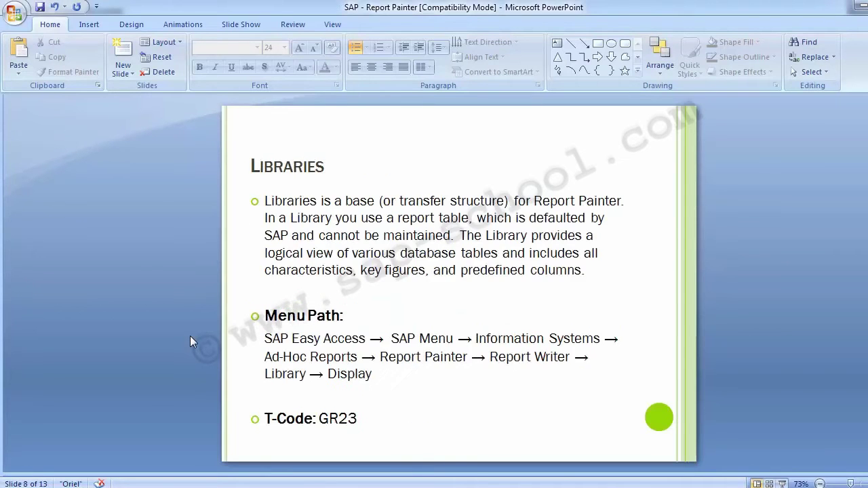
- Go back to the Report Group slide in PowerPoint and review transaction codes GR51/GR52/GR53
key(Page_Up)
key(Page_Up)
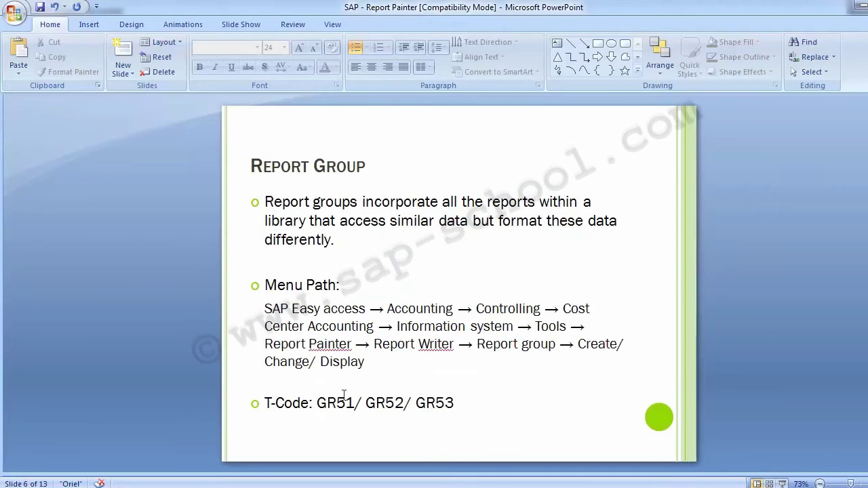
mouse_move(318, 402)
mouse_down()
mouse_move(356, 414)
mouse_move(354, 403)
mouse_move(405, 405)
mouse_up()
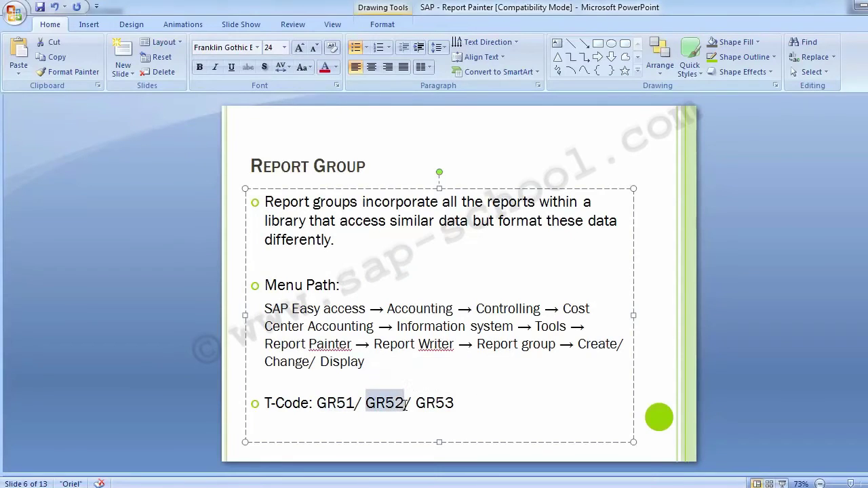
drag(416, 403, 462, 405)
click(39, 278)
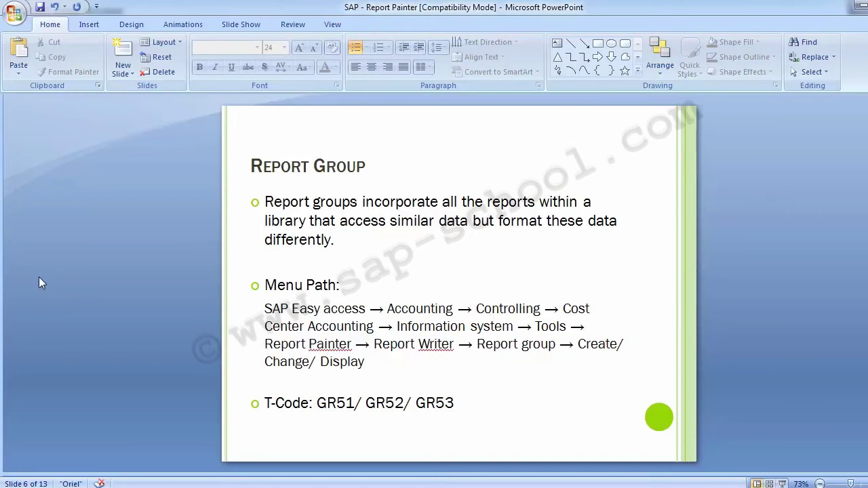
- Switch to SAP Easy Access and start transaction GR51 for creating a report group
key(alt+Tab)
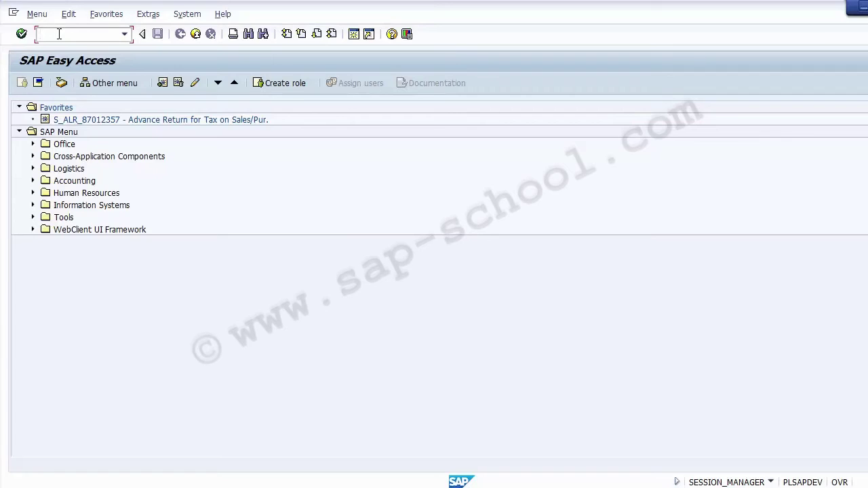
text(R51)
key(Return)
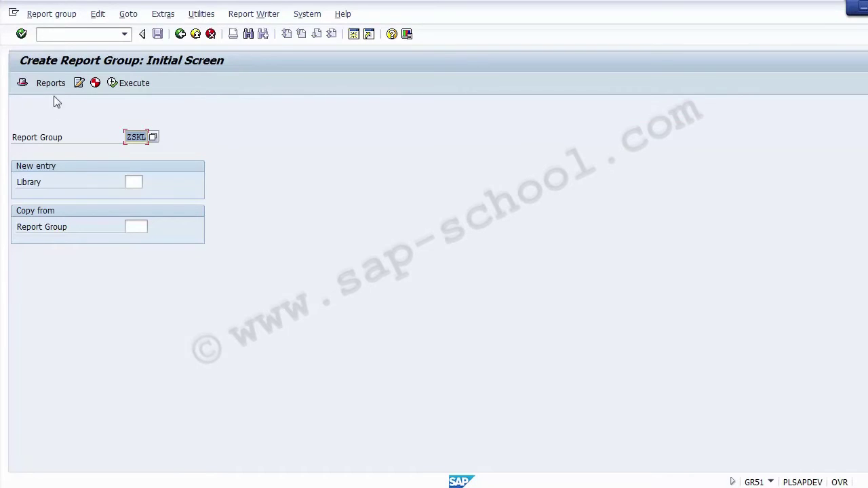
- Enter ZSKL as the name of the new report group
click(35, 141)
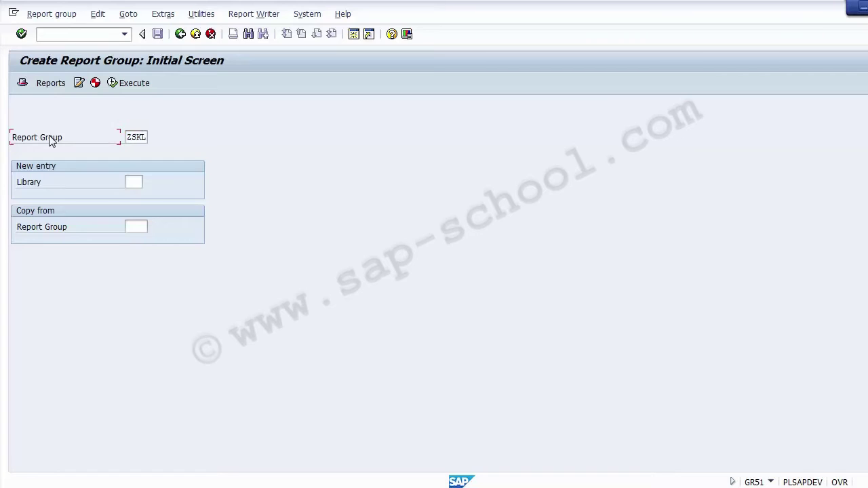
click(129, 138)
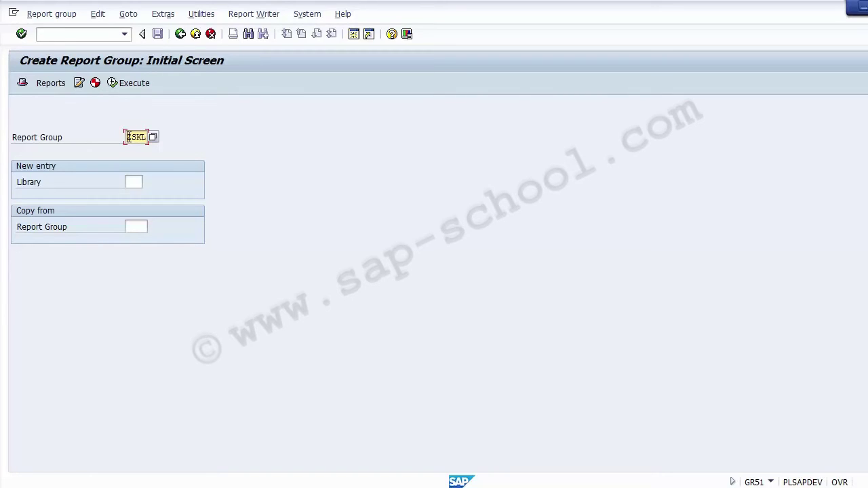
key(Tab)
key(Tab)
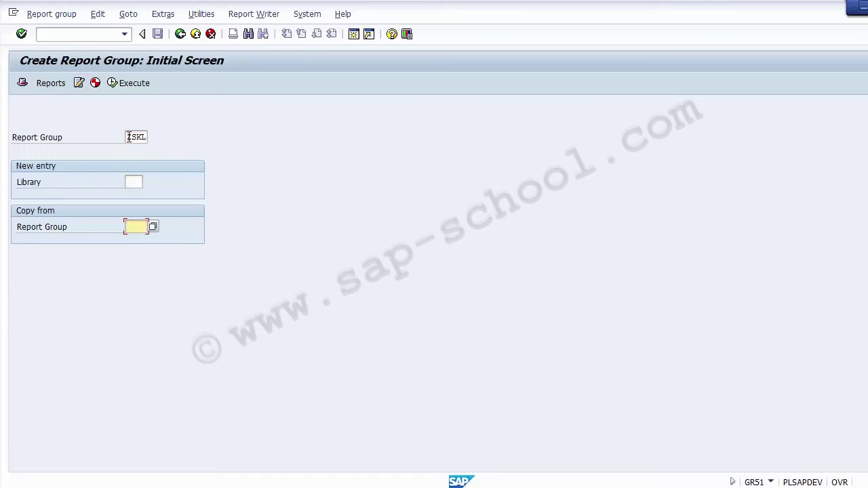
text(1)
key(Down)
key(Return)
click(129, 137)
text(Z)
- Choose report group 1SKL - Range: Cost Centers from the value list as the copy source and continue to the header
click(150, 230)
key(F4)
key(Down)
key(Down)
key(Down)
key(Down)
key(Down)
key(Down)
key(Down)
key(Down)
key(Down)
key(Down)
key(Down)
key(Down)
key(Down)
key(Down)
key(Down)
key(Down)
key(Down)
key(Down)
key(Down)
key(Down)
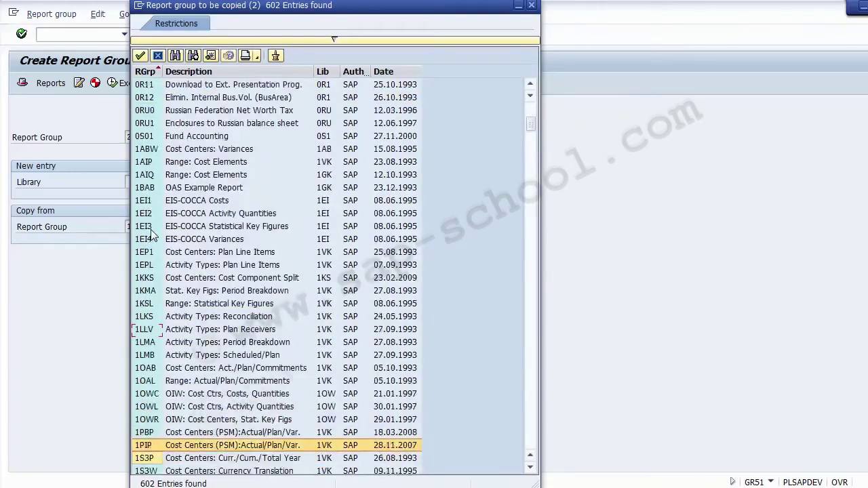
key(Down)
key(Down)
key(Down)
key(Down)
key(Down)
key(Down)
key(Down)
key(Down)
key(Down)
key(Down)
key(Down)
key(Down)
key(Down)
key(Down)
key(Down)
key(Down)
key(Down)
key(Down)
key(Down)
key(Down)
key(Up)
key(Up)
key(Up)
key(Up)
key(Up)
key(Up)
key(Up)
key(Up)
key(Up)
key(Up)
key(Up)
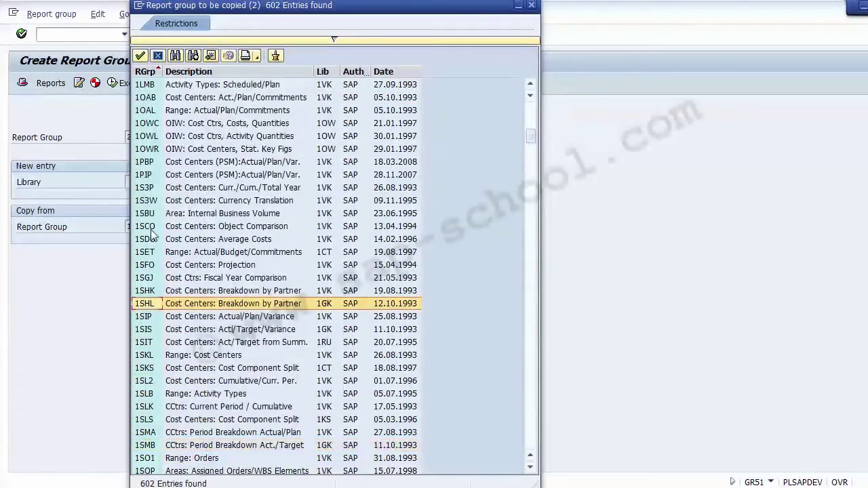
key(Up)
key(Up)
key(Up)
key(Up)
key(Up)
key(Up)
key(Up)
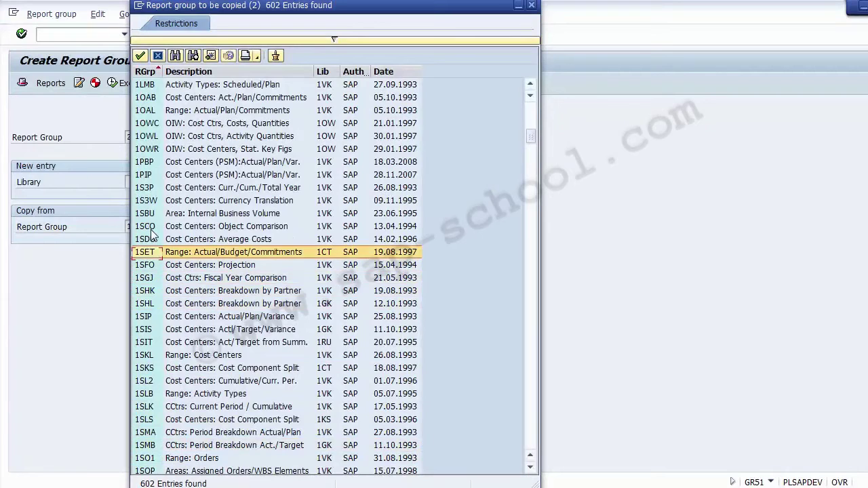
key(Down)
key(Down)
key(Down)
key(Down)
key(Down)
key(Down)
key(Down)
key(Down)
key(Down)
key(Down)
key(Down)
key(Down)
key(Down)
key(Down)
key(Down)
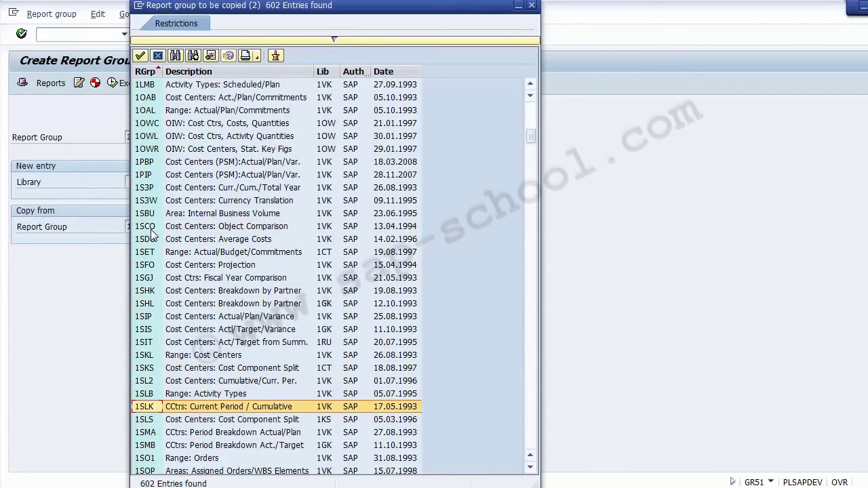
key(Down)
key(Up)
key(Up)
key(Up)
key(Up)
key(Up)
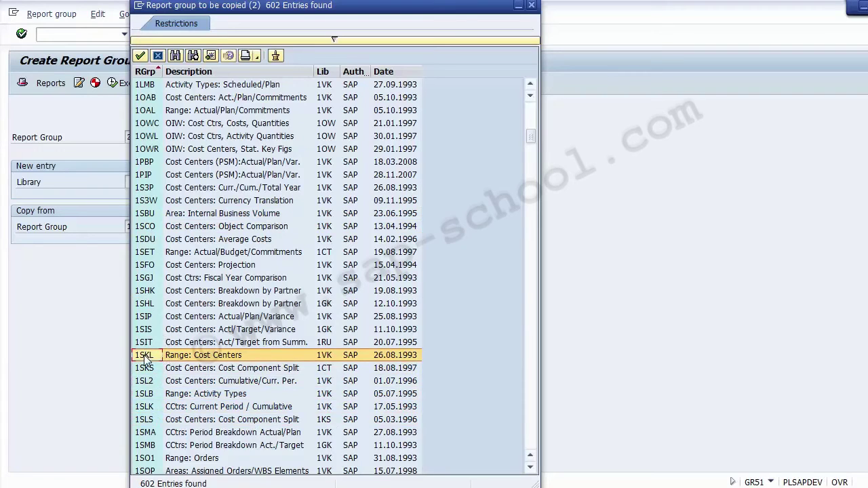
double_click(175, 355)
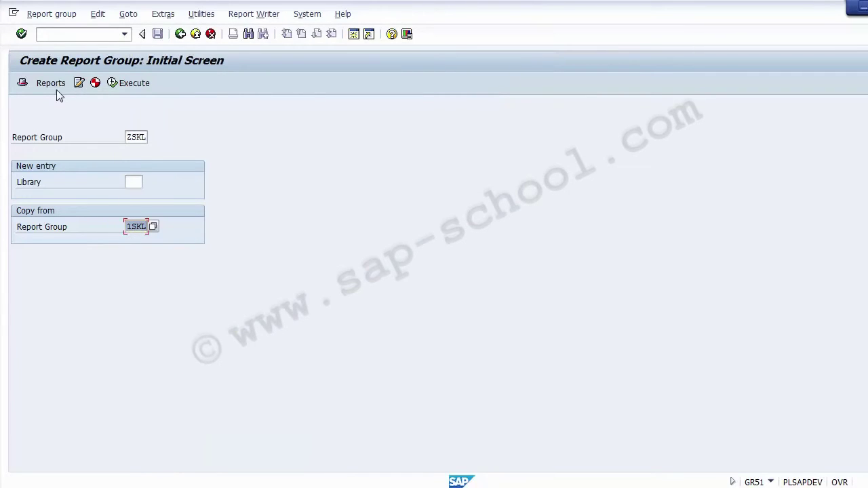
key(Return)
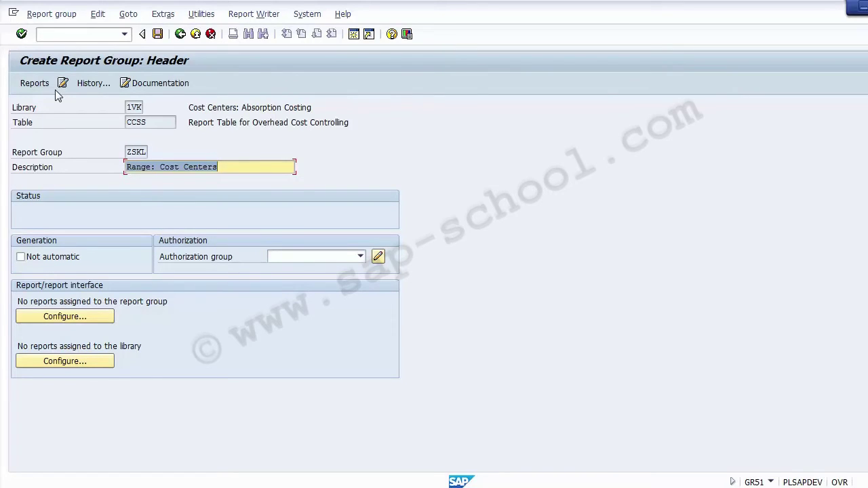
- Change the report group's description to "Testing Report Cost Center" and leave the authorization group blank
key(End)
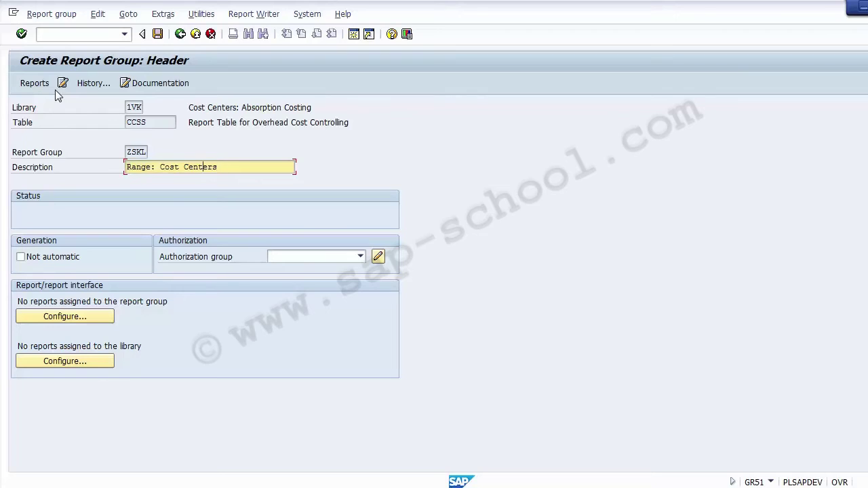
text(Testing Report Cost Center)
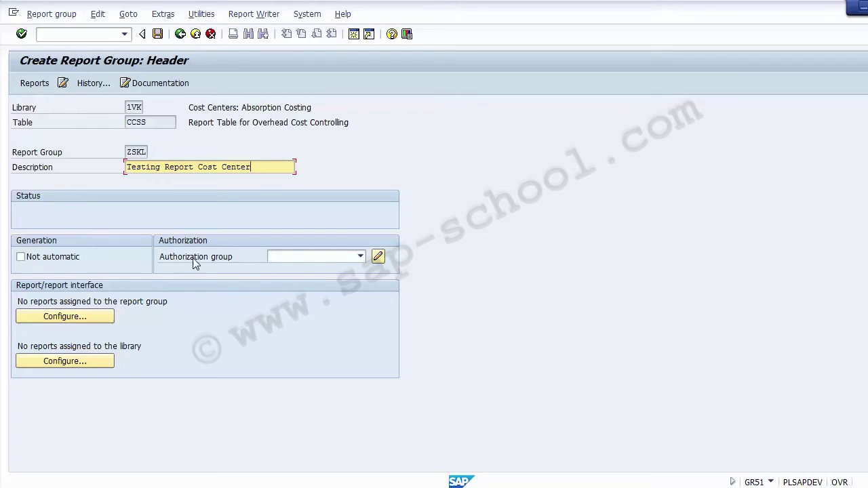
click(302, 256)
click(269, 218)
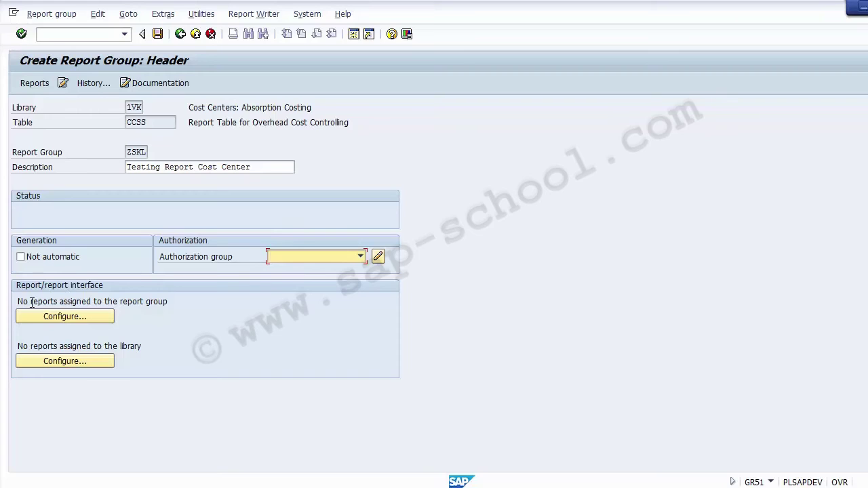
- Try to configure the report interface at report group level, and save the new report group
drag(18, 303, 173, 307)
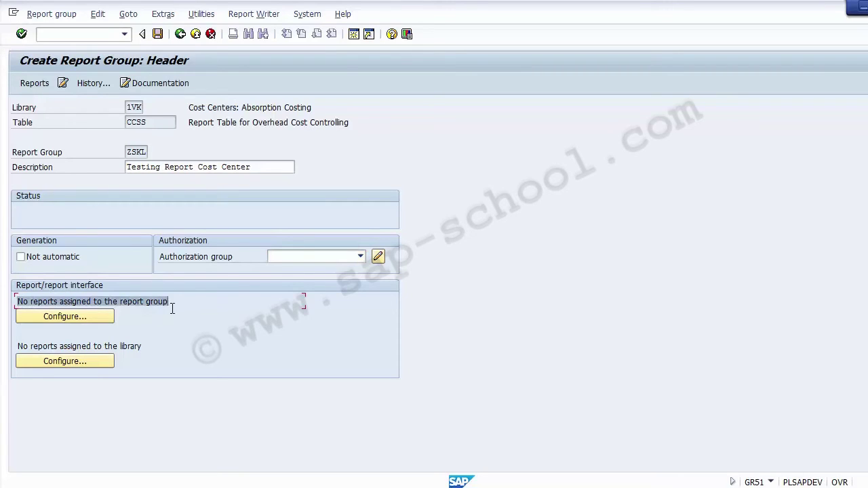
click(65, 320)
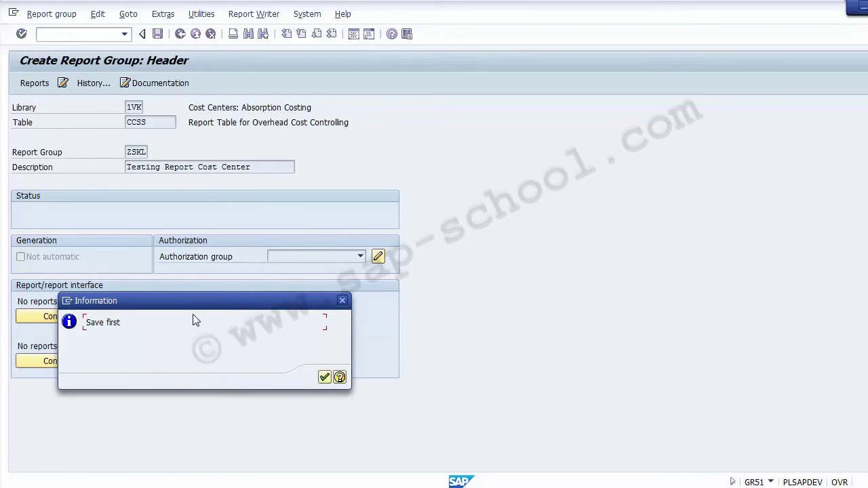
click(324, 377)
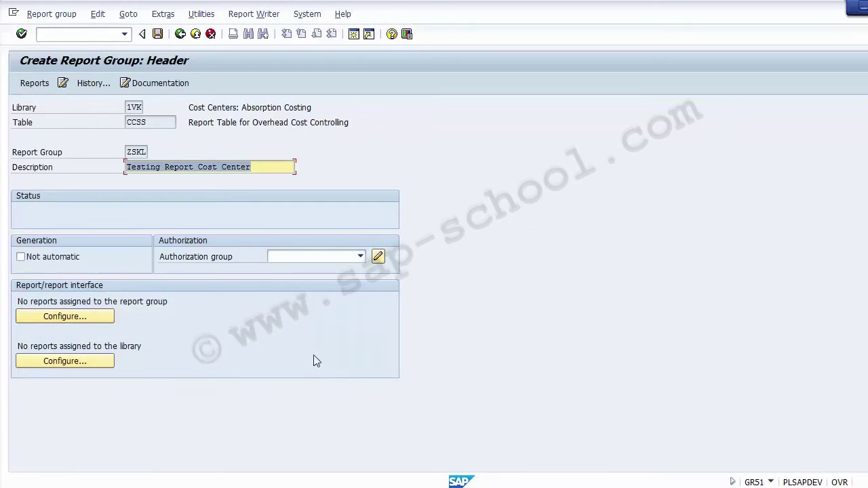
click(159, 36)
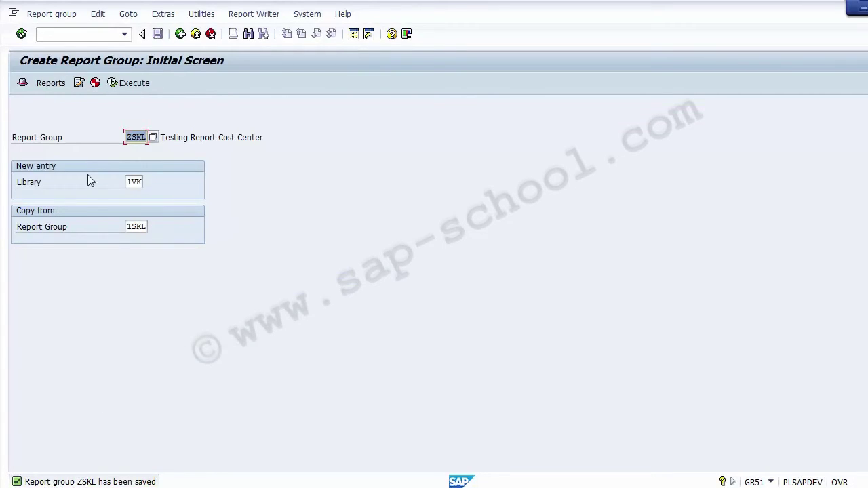
- Open the header of report group ZSKL in change mode and review its name, description and status
click(24, 88)
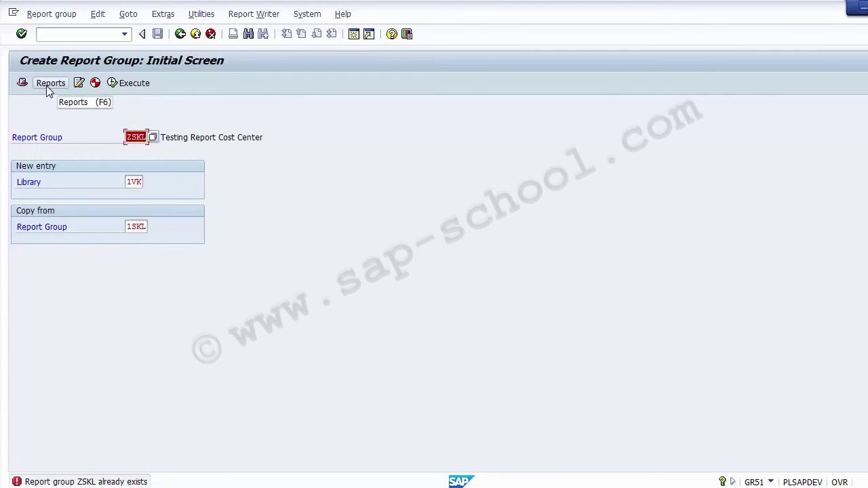
click(50, 15)
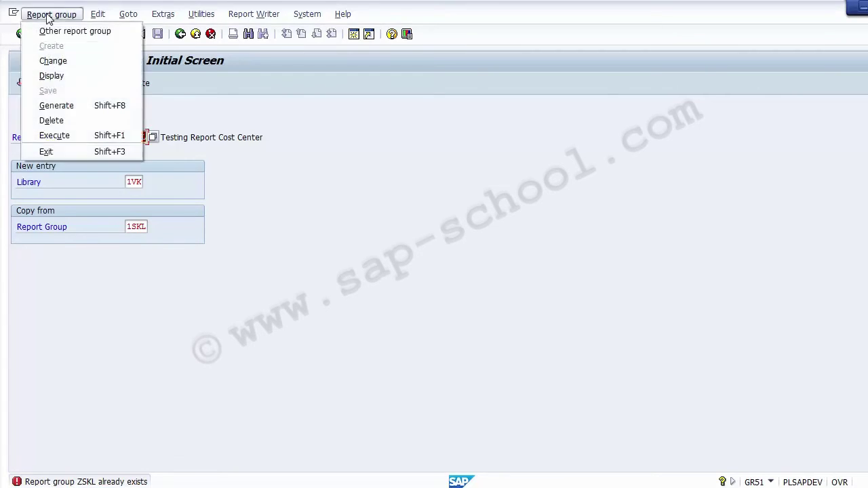
click(53, 63)
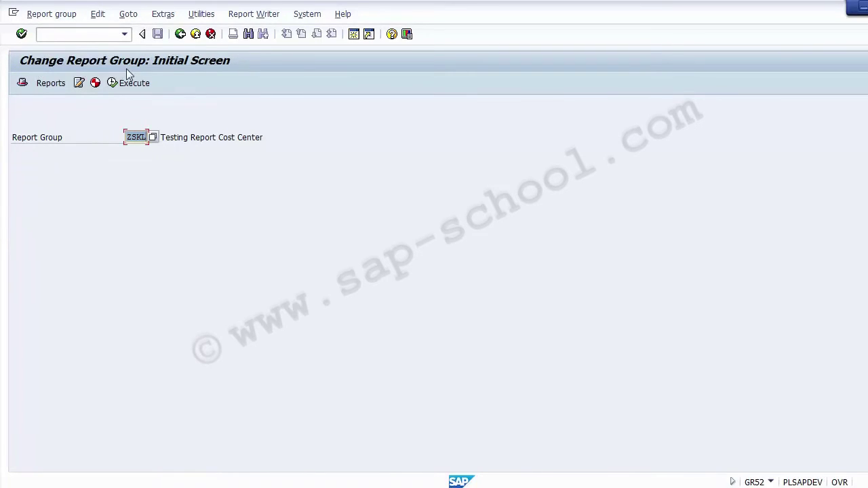
click(22, 83)
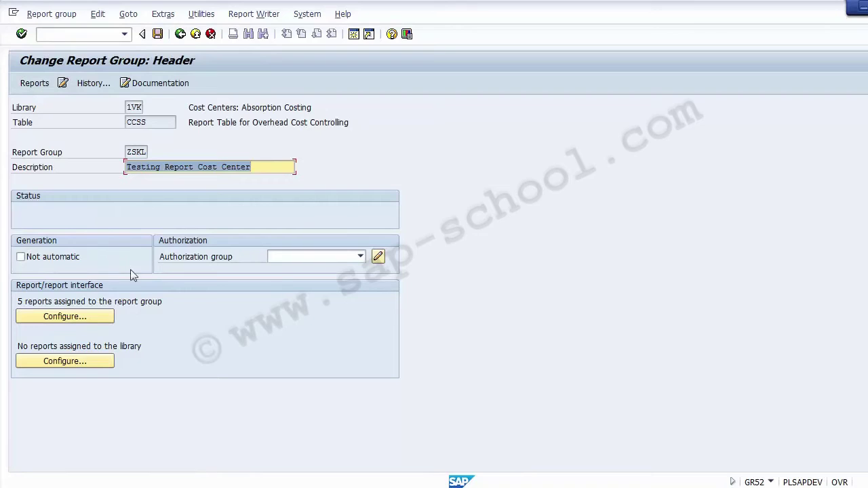
drag(125, 152, 263, 172)
click(106, 213)
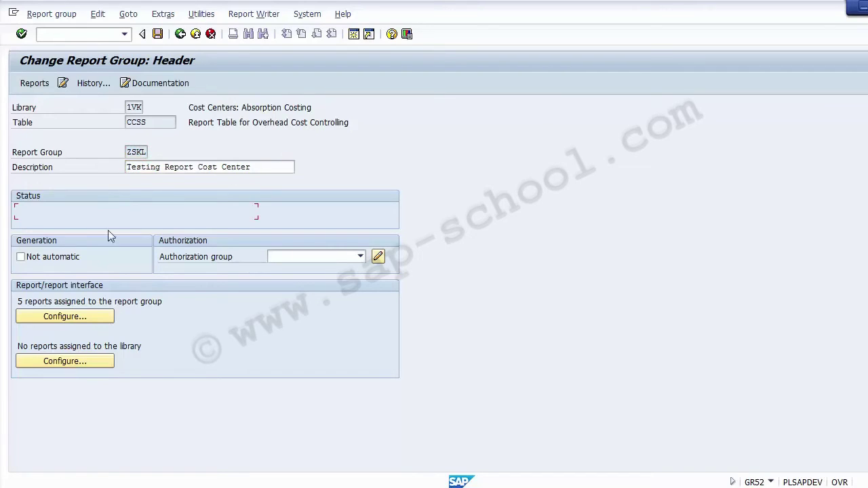
- Open the report assignments of report group ZSKL and examine the receiver reports by their technical names
drag(18, 302, 176, 302)
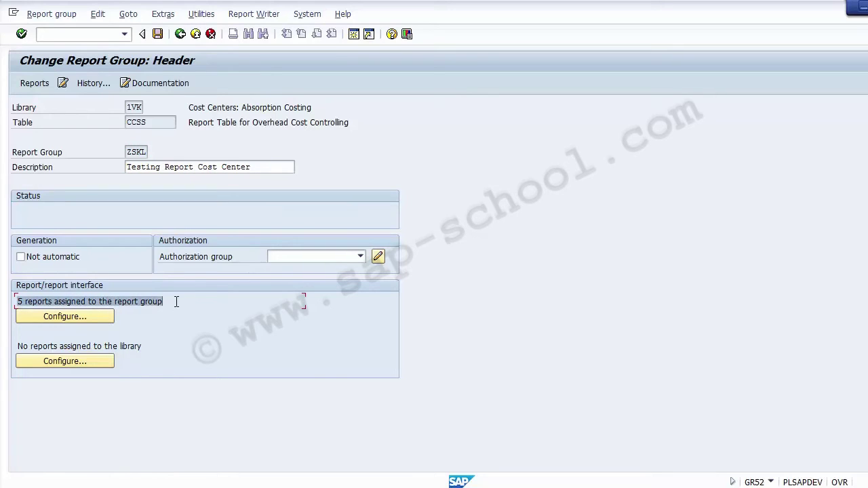
click(176, 302)
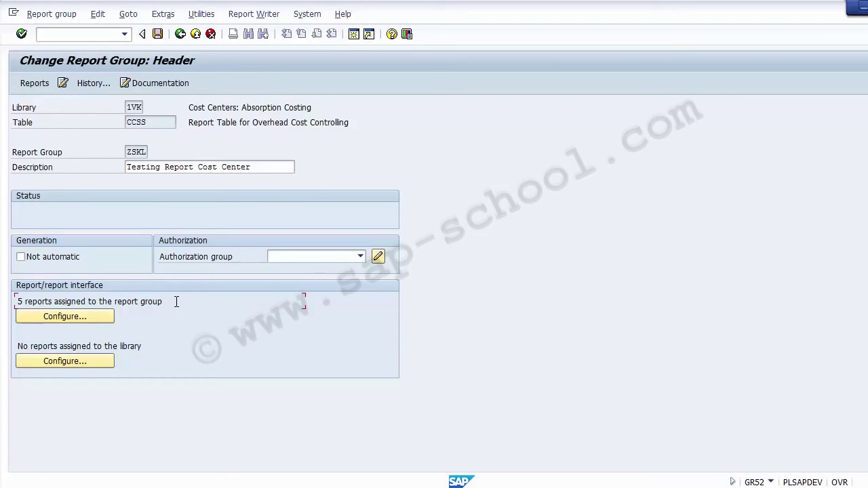
click(67, 317)
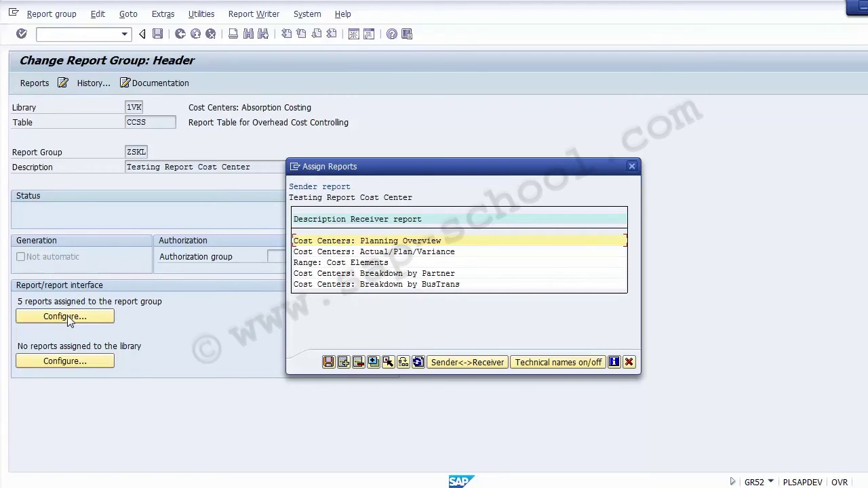
click(539, 363)
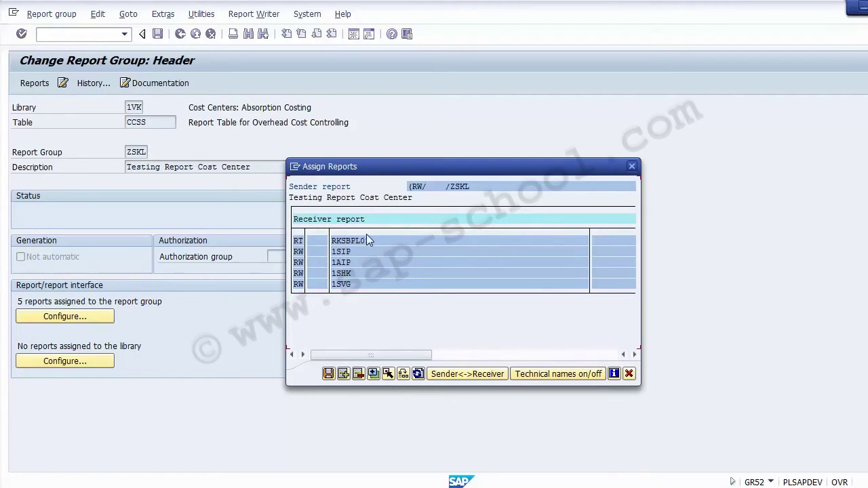
click(343, 283)
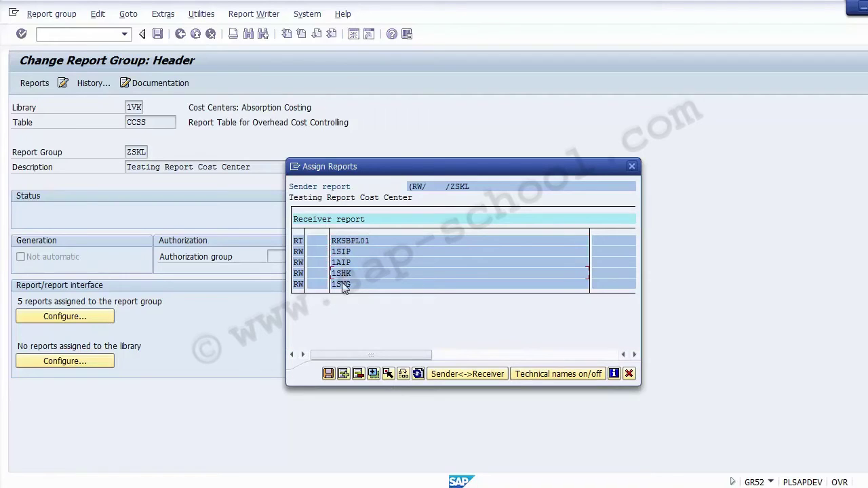
- Start inserting another receiver report and choose Transaction (TR) as its report type
click(342, 375)
click(344, 375)
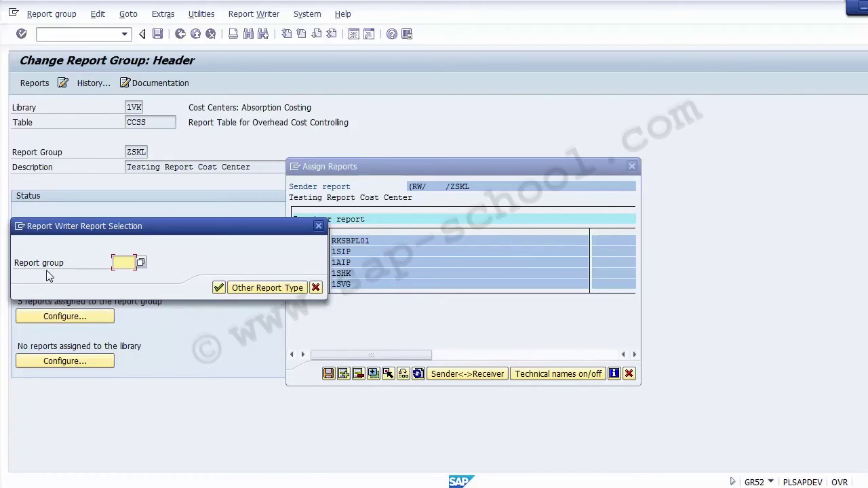
click(270, 288)
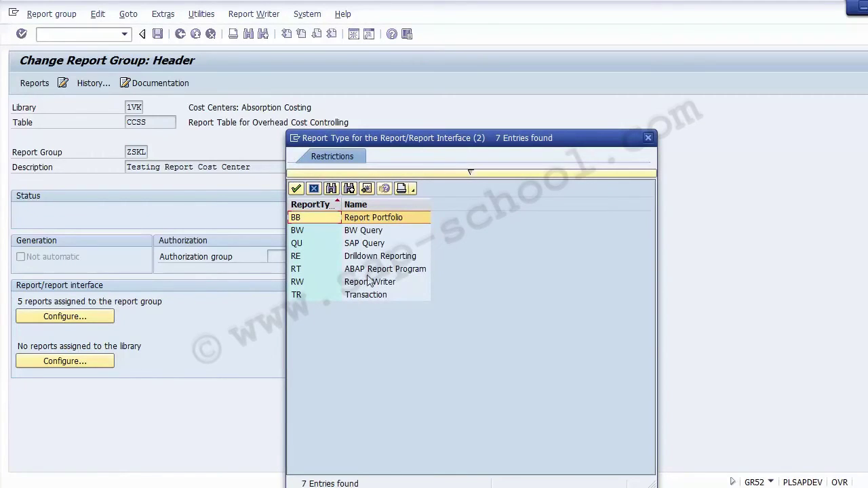
click(384, 258)
click(383, 272)
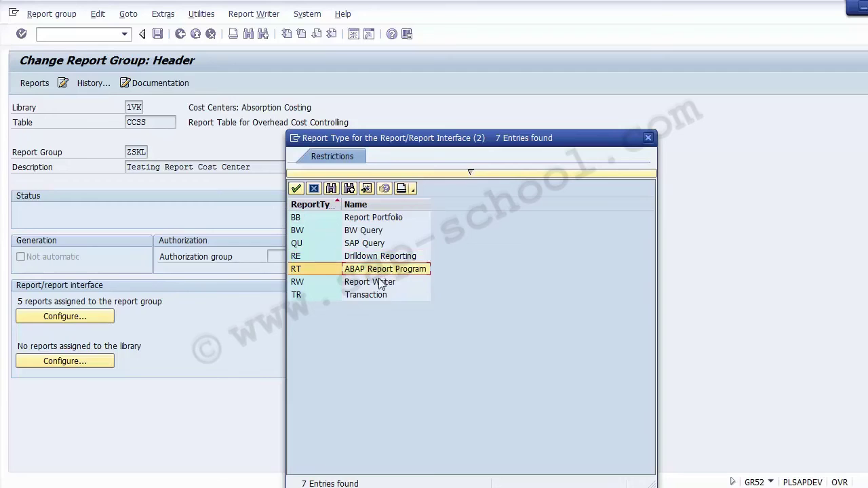
click(381, 282)
click(369, 297)
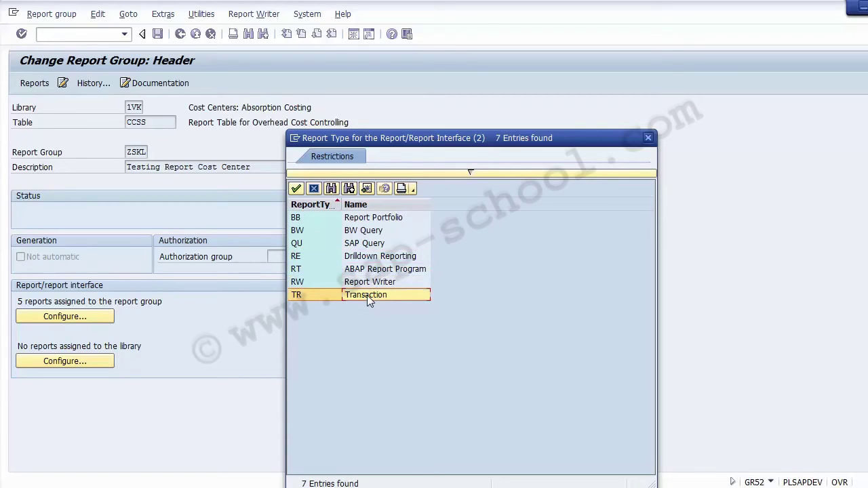
double_click(367, 295)
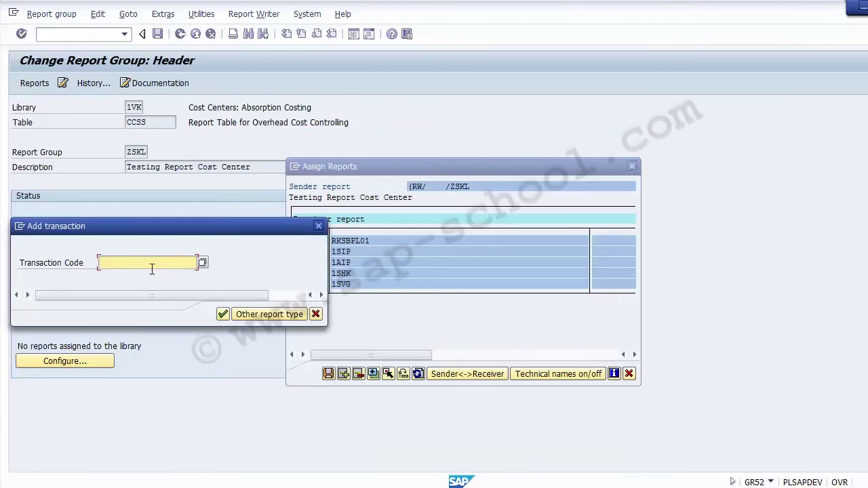
- Add transaction code KSB1 as a receiver report and save the report assignments
click(152, 269)
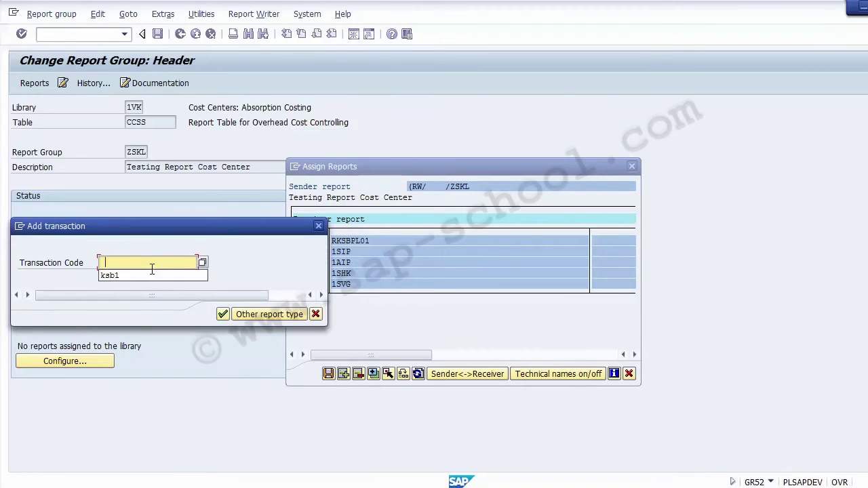
click(152, 270)
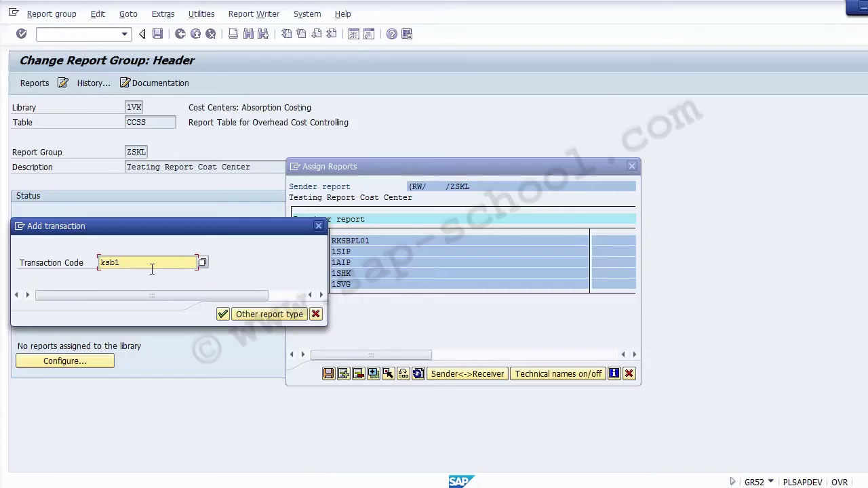
drag(132, 264, 61, 253)
click(222, 314)
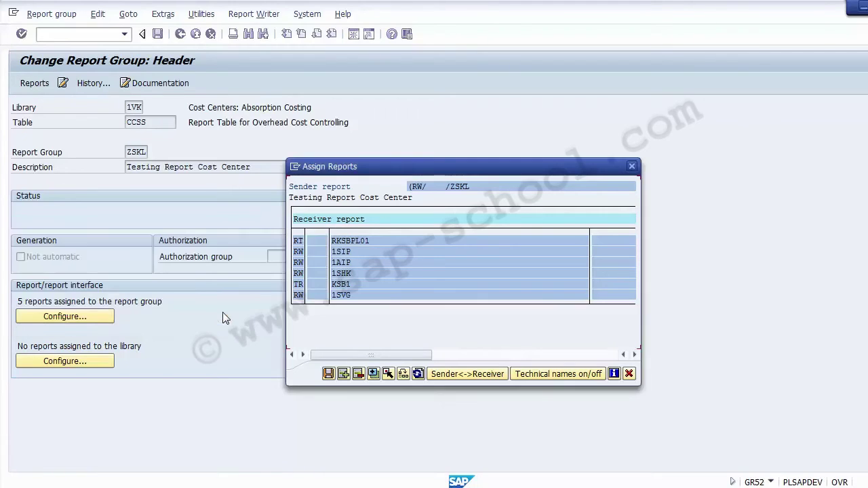
click(338, 286)
click(328, 374)
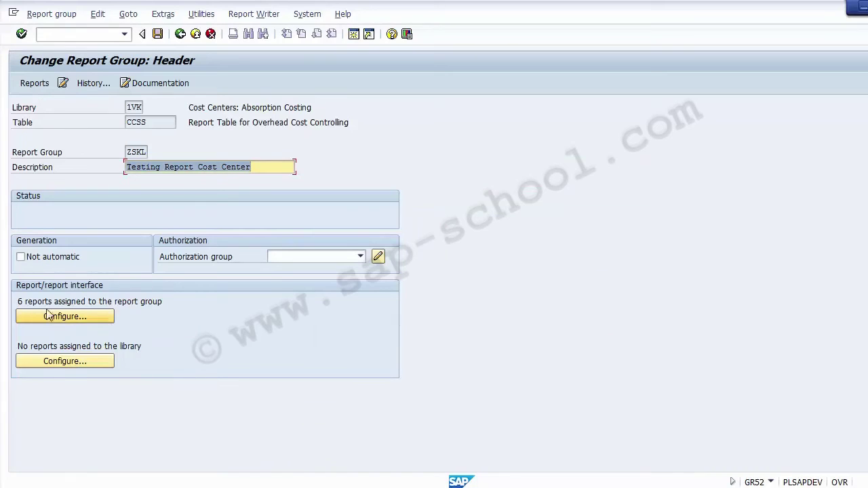
- Check the report group's assigned receiver reports for Cost Centers: Actual Line Items, and close the assignment list
drag(16, 302, 184, 298)
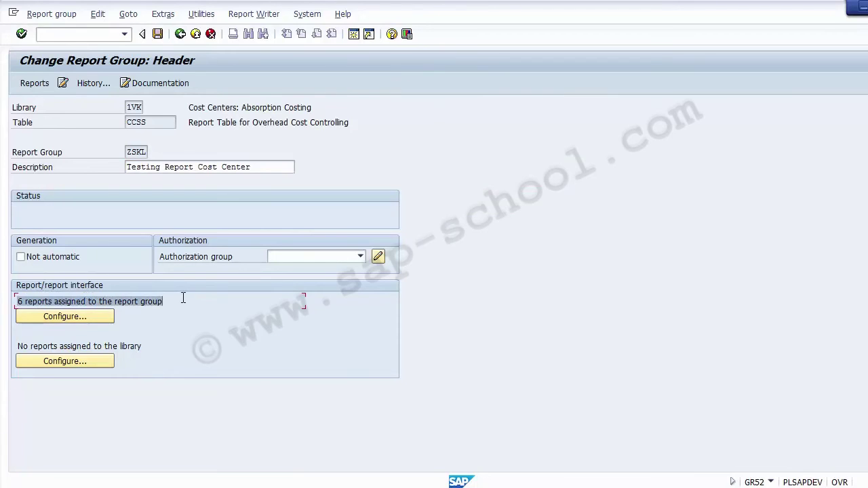
click(184, 298)
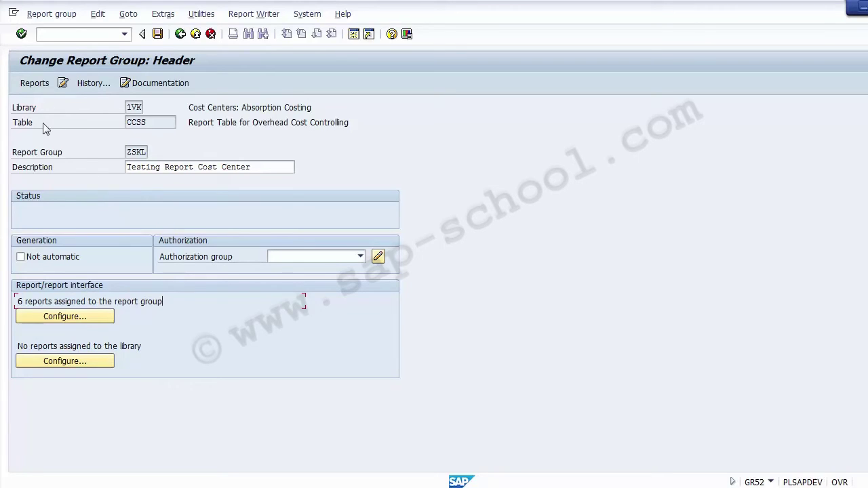
click(48, 317)
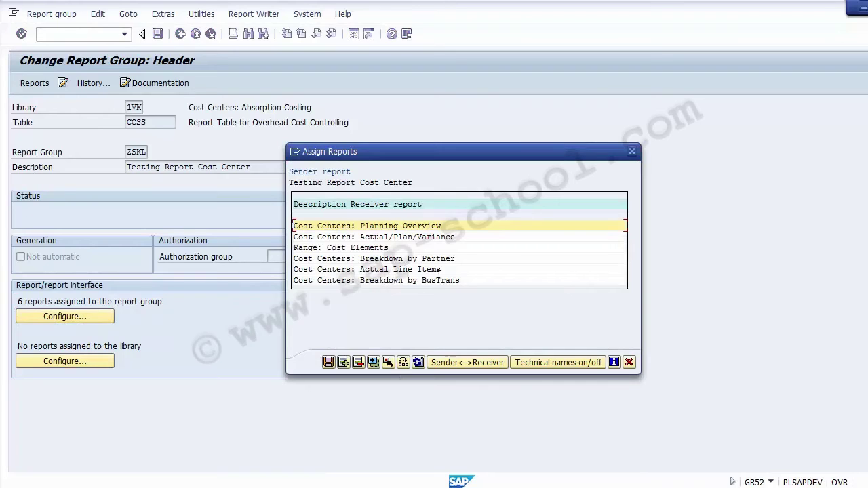
drag(442, 270, 293, 269)
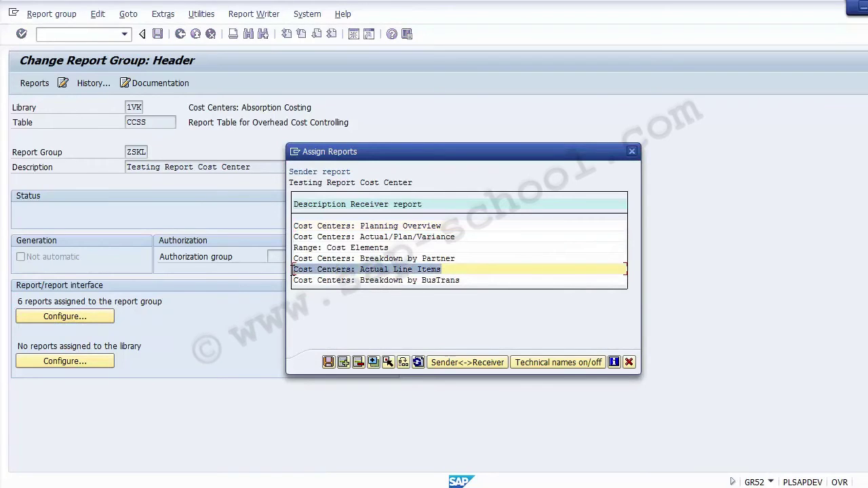
click(629, 362)
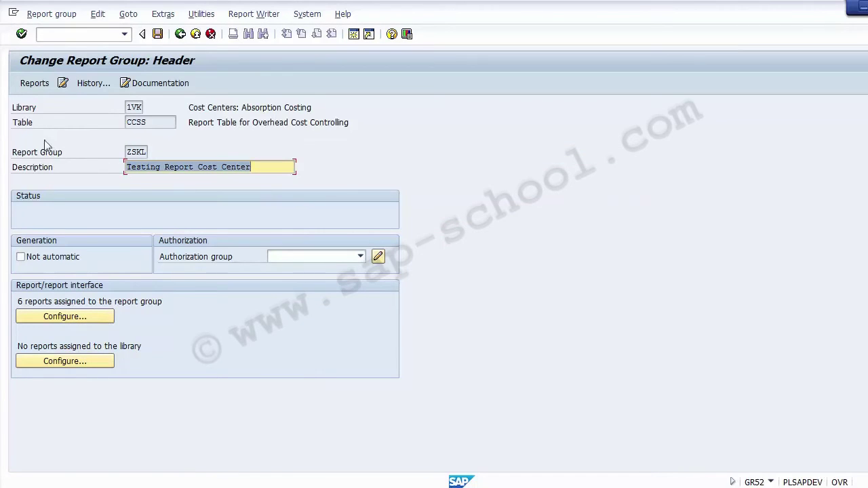
- Review the report list of report group ZSKL, save the report group and return to the SAP Easy Access menu
click(34, 84)
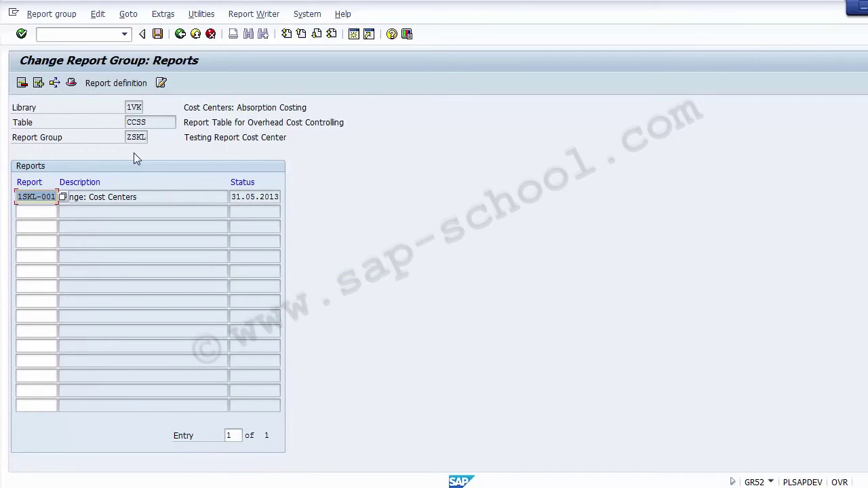
click(129, 196)
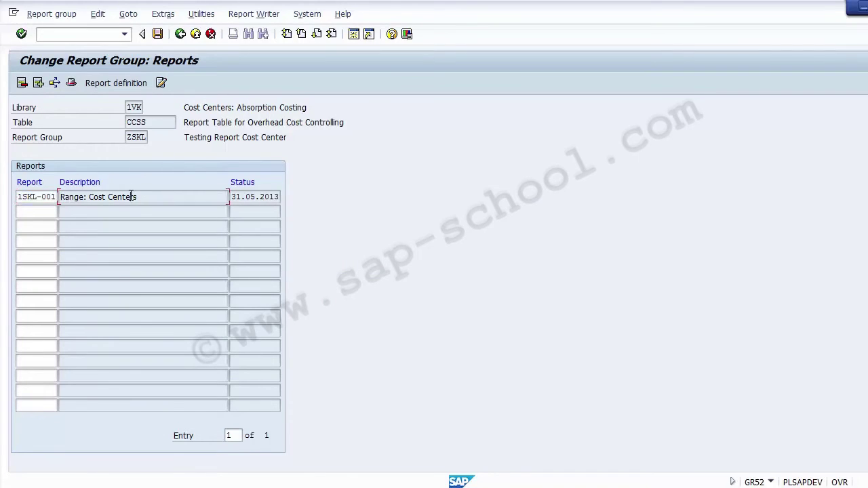
drag(149, 197, 63, 197)
click(74, 213)
click(43, 211)
click(42, 224)
click(42, 240)
click(40, 255)
click(38, 271)
click(37, 288)
click(37, 316)
click(36, 331)
click(32, 211)
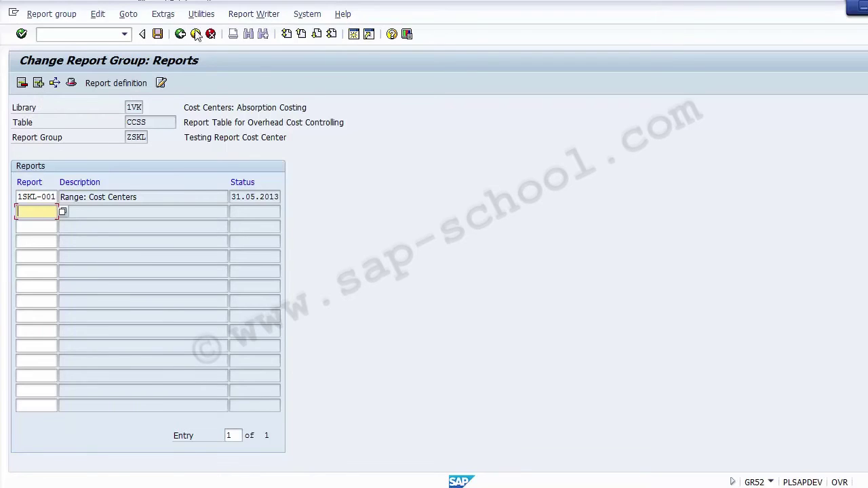
click(158, 35)
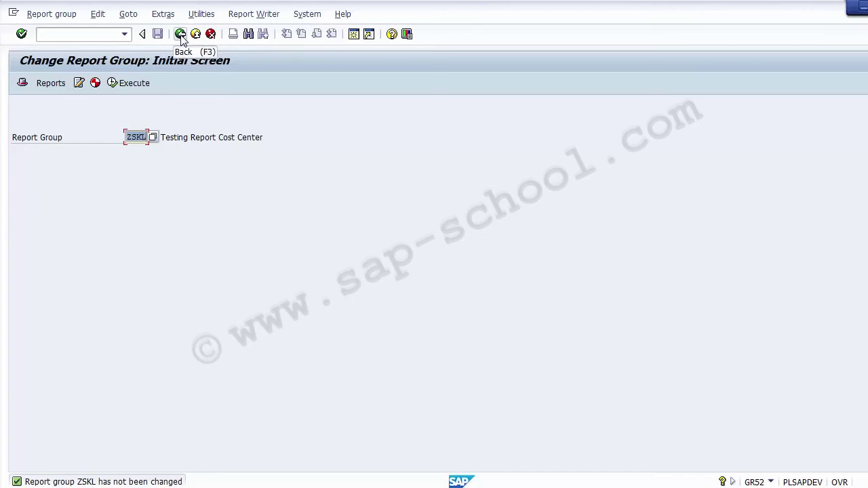
click(180, 35)
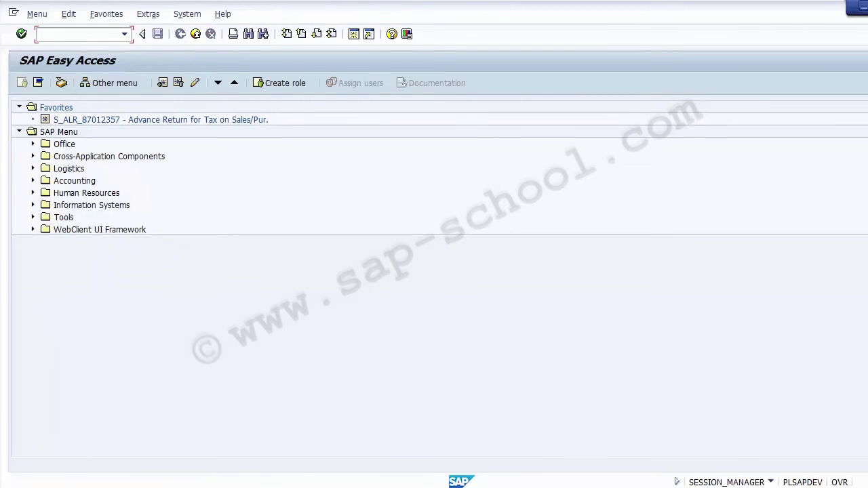
- Switch to the PowerPoint presentation, review the "Select Current Report" item on the Copy Existing Report slide, and return to SAP
click(359, 487)
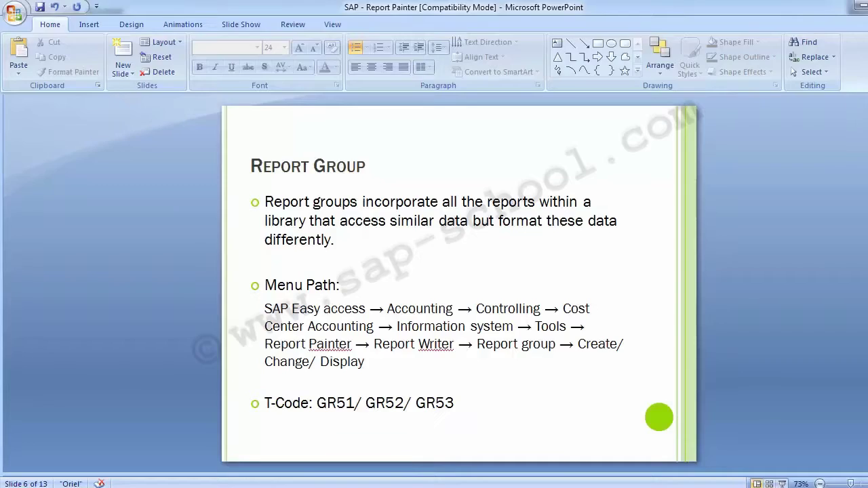
scroll(139, 301, down, 3)
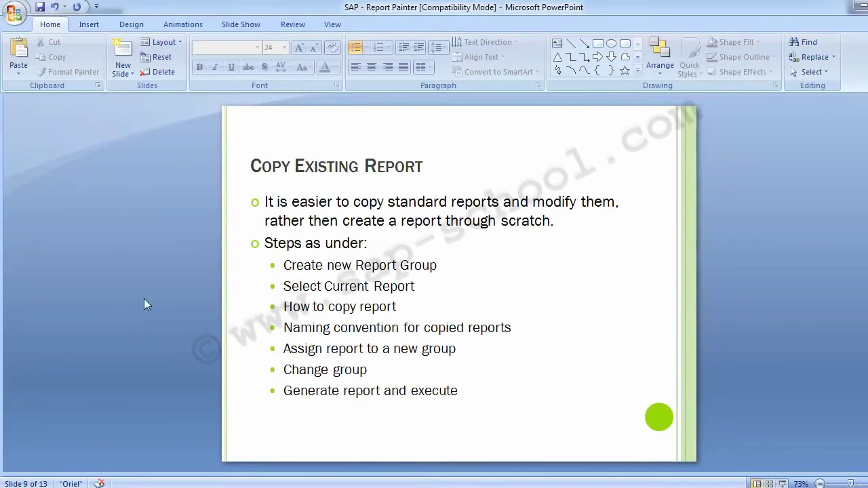
click(282, 285)
drag(283, 285, 428, 285)
click(109, 246)
key(alt+Tab)
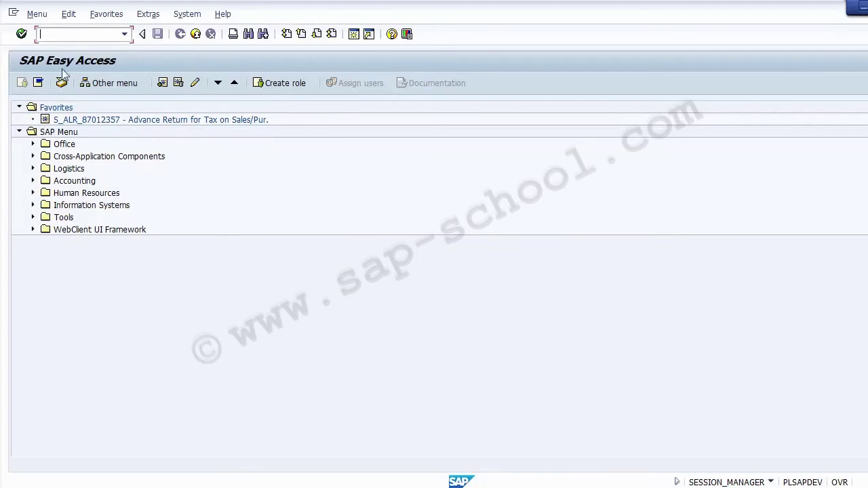
- Open report S_ALR_87013612 - Range: Cost Centers from the Plan/Actual Comparisons reports of Cost Center Accounting
click(32, 182)
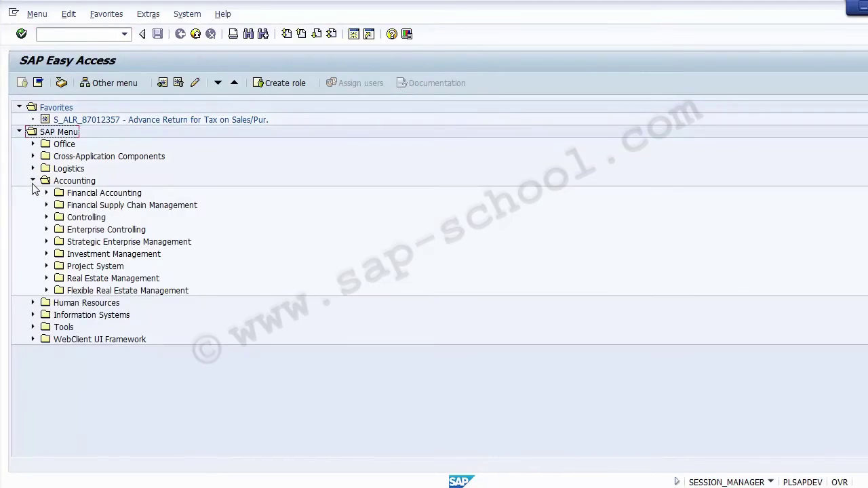
click(46, 218)
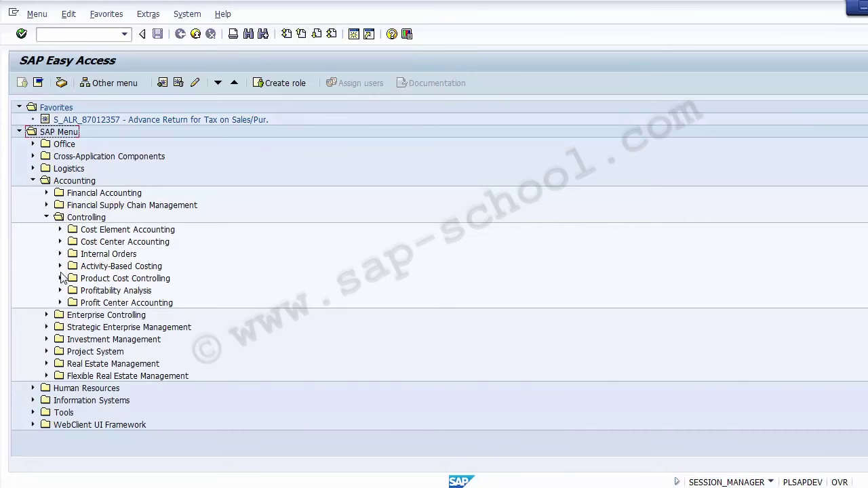
click(60, 242)
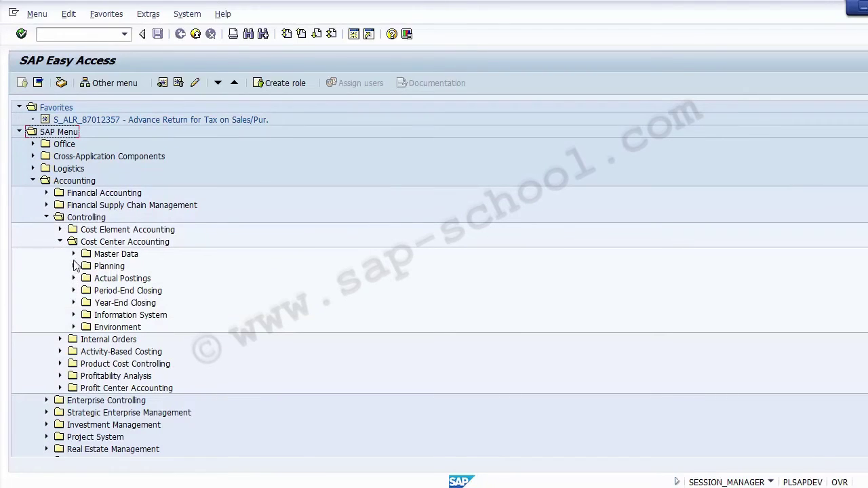
click(74, 314)
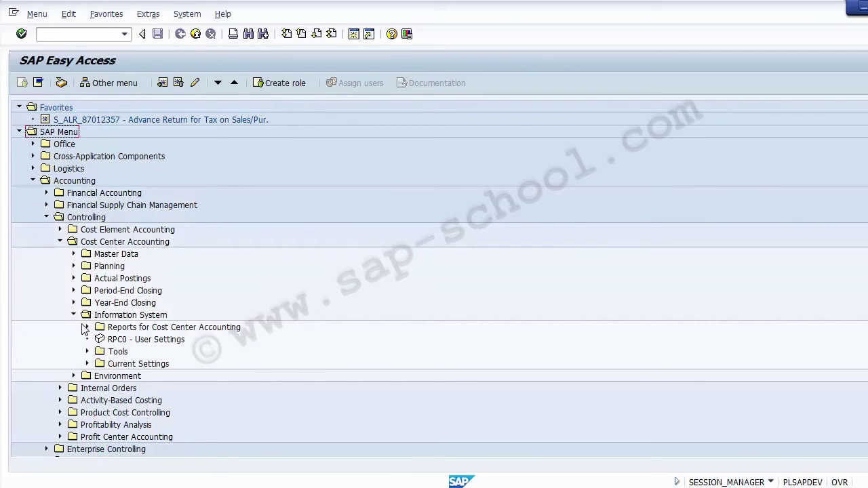
click(88, 327)
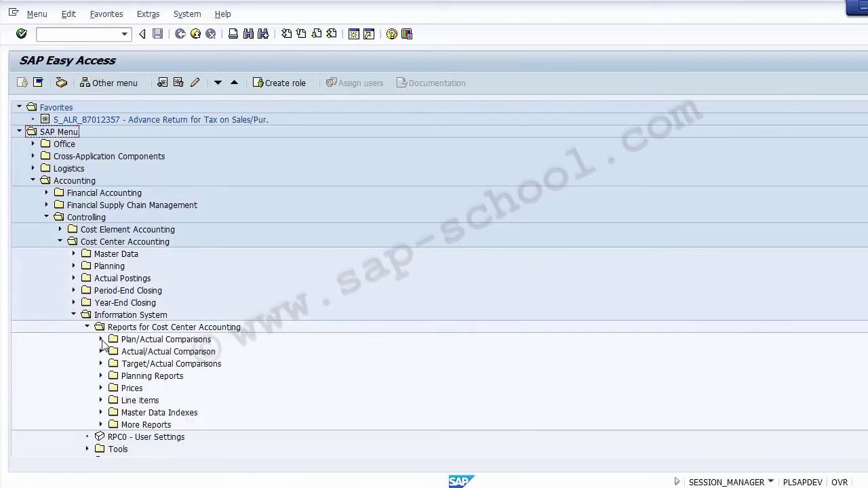
click(101, 340)
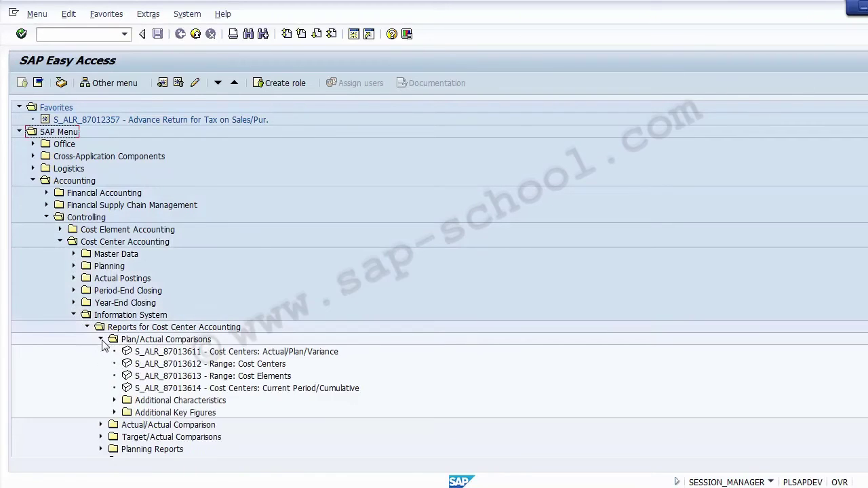
click(218, 365)
double_click(182, 367)
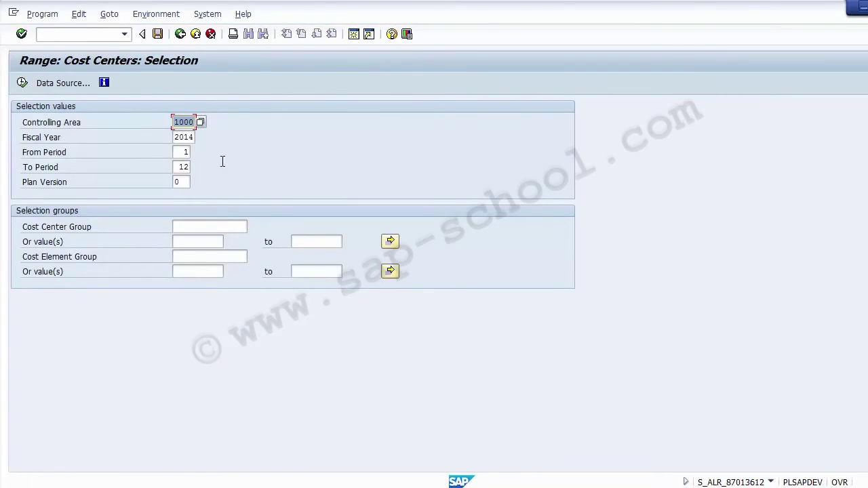
- Check the table, library and report group in the Range: Cost Centers report's technical information, and return to the SAP Easy Access menu
click(157, 15)
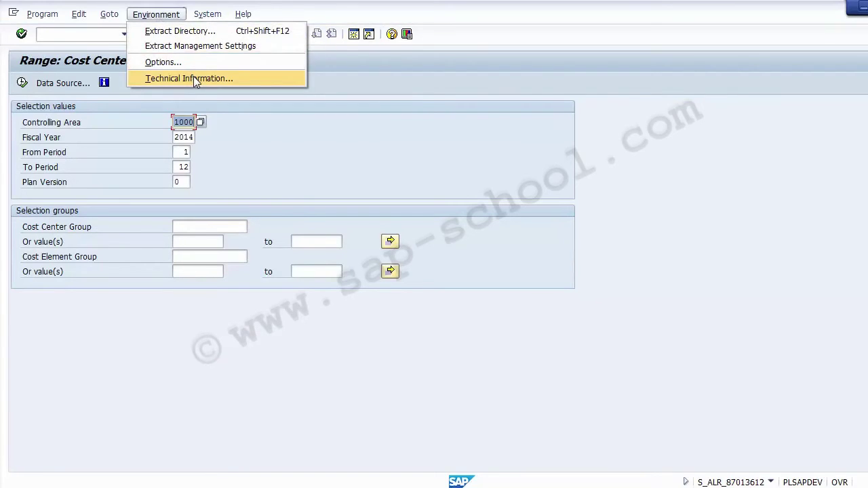
click(193, 78)
click(151, 172)
click(149, 160)
click(143, 148)
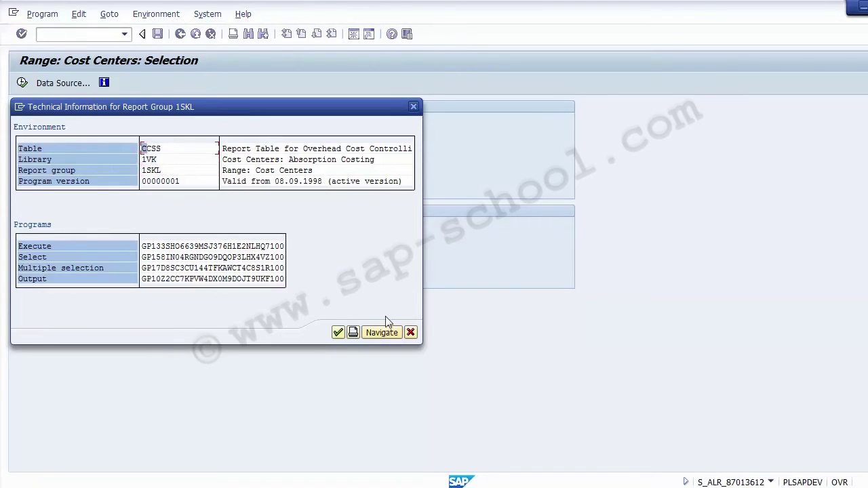
click(411, 332)
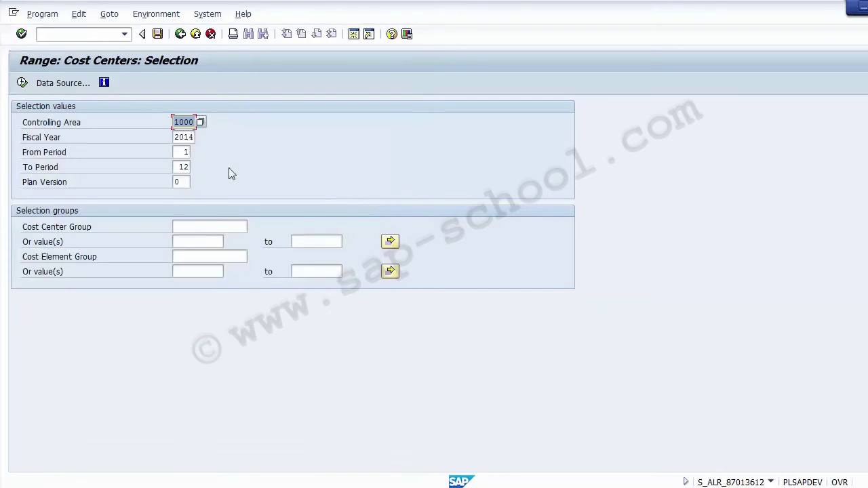
click(180, 34)
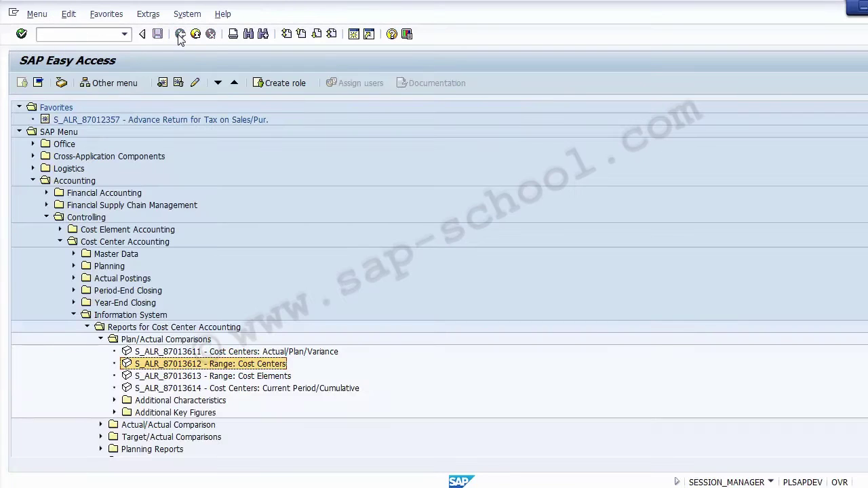
click(196, 34)
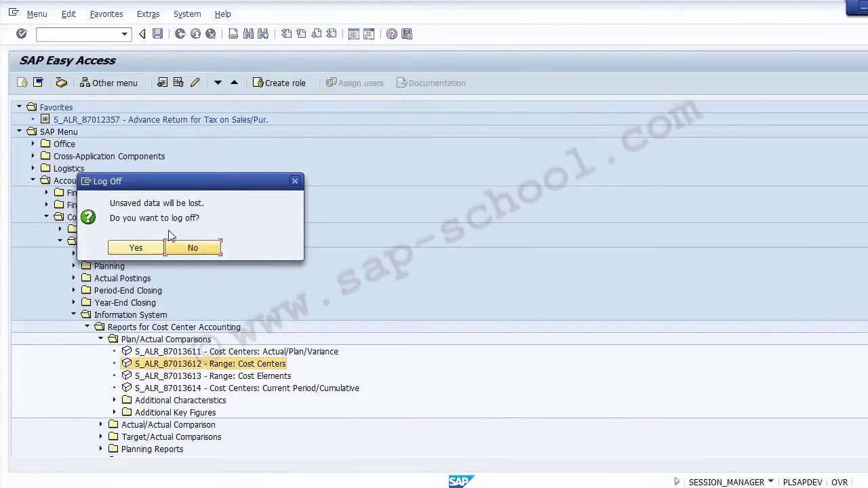
click(193, 248)
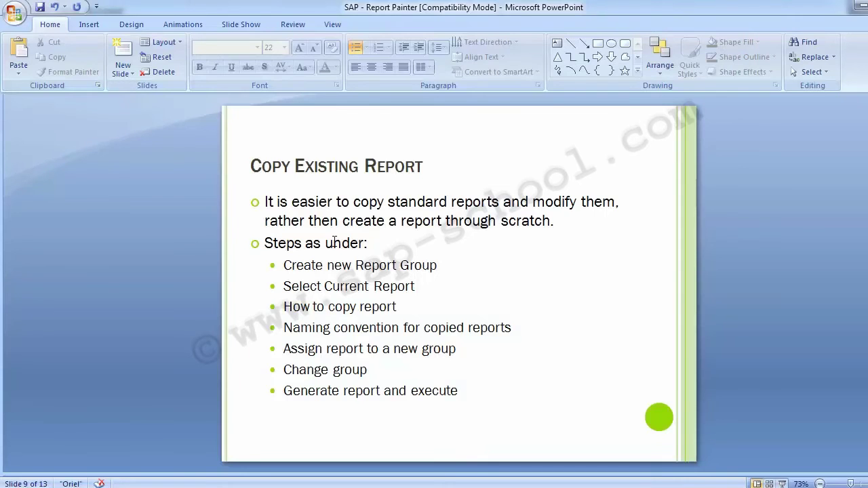
- Switch to the PowerPoint presentation, review the transaction codes on the Create Report slide, and return to SAP
scroll(334, 241, up, 5)
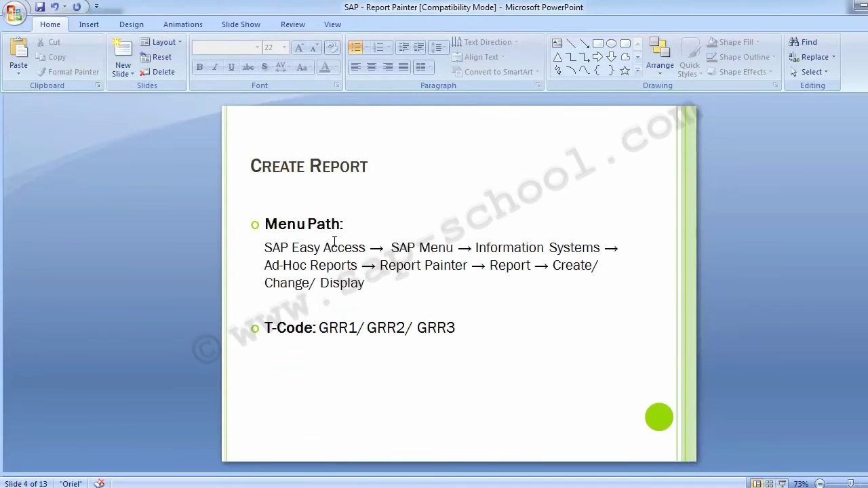
drag(320, 328, 407, 335)
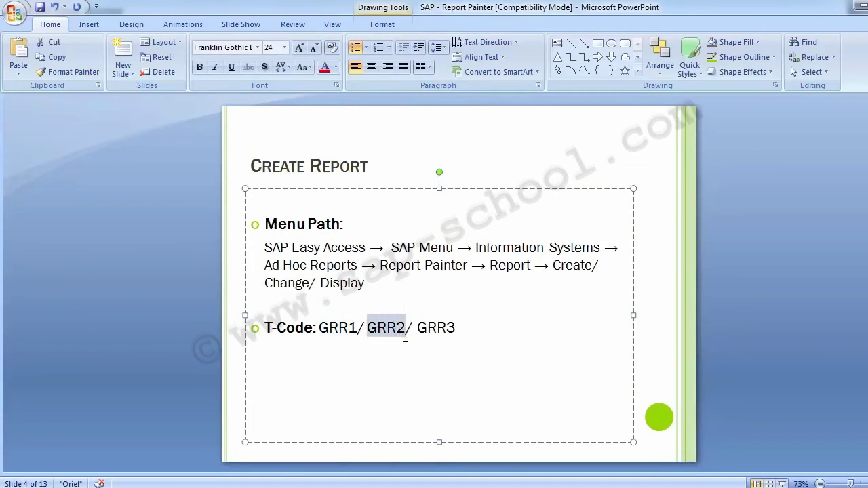
click(126, 276)
key(alt+Tab)
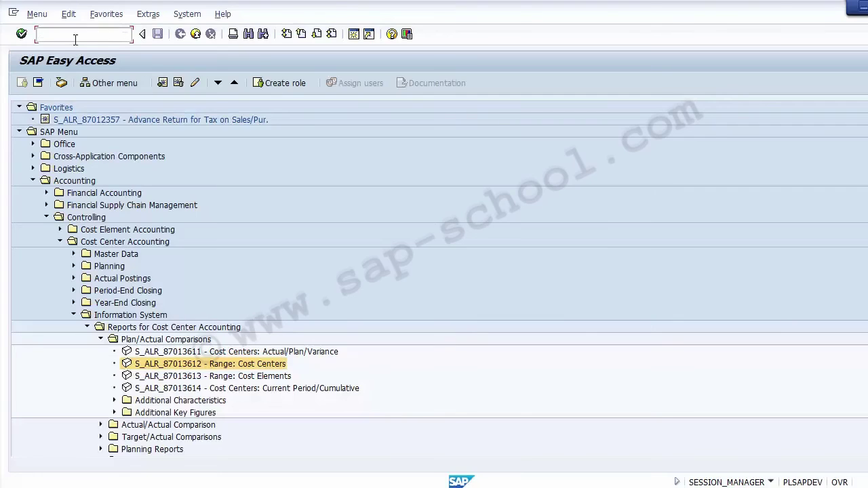
- Start transaction GRR1 to open Report Painter: Create Report
text(/n)
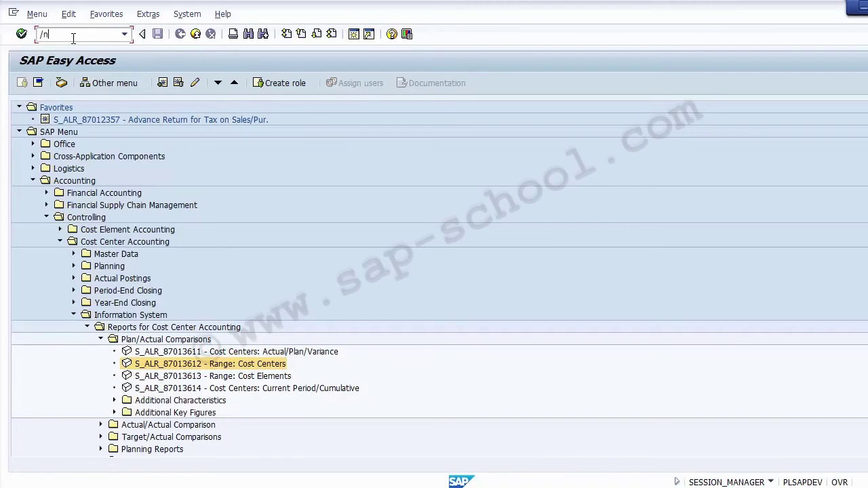
text(GRR1)
key(Return)
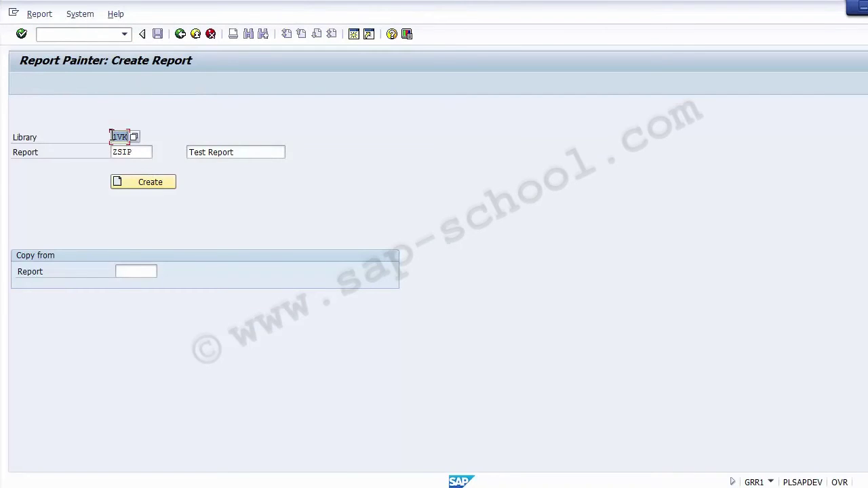
- Clear the proposed report name and set the new report's description to "Test Cost Center"
click(145, 152)
key(BackSpace)
key(BackSpace)
key(BackSpace)
key(BackSpace)
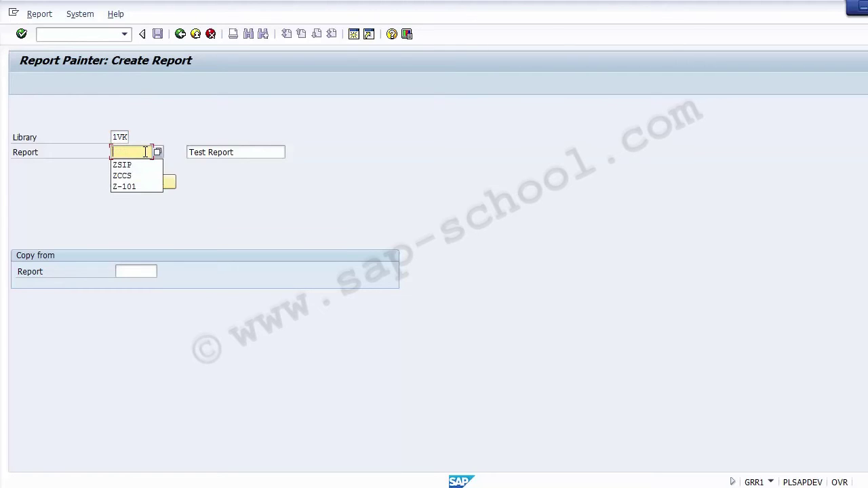
click(263, 151)
key(BackSpace)
key(BackSpace)
key(BackSpace)
key(BackSpace)
key(BackSpace)
key(BackSpace)
key(BackSpace)
key(BackSpace)
key(BackSpace)
key(BackSpace)
key(BackSpace)
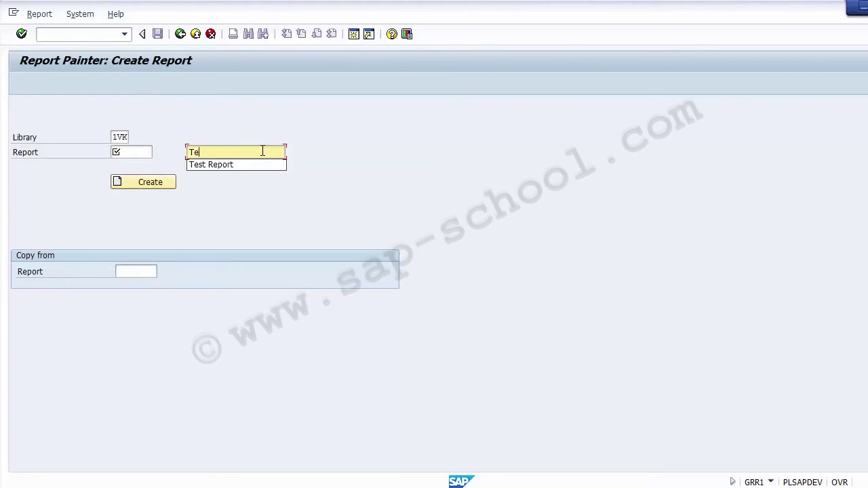
text(Test Cos)
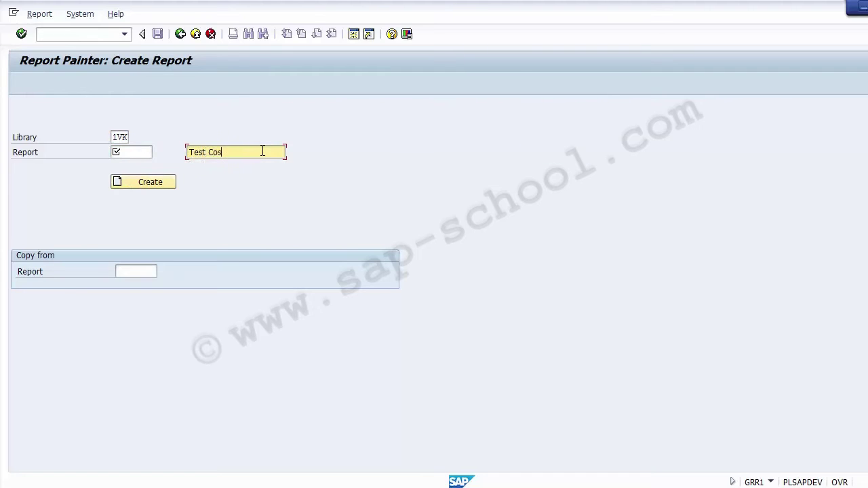
text(t Center)
- Name the new report ZSIP001
click(124, 156)
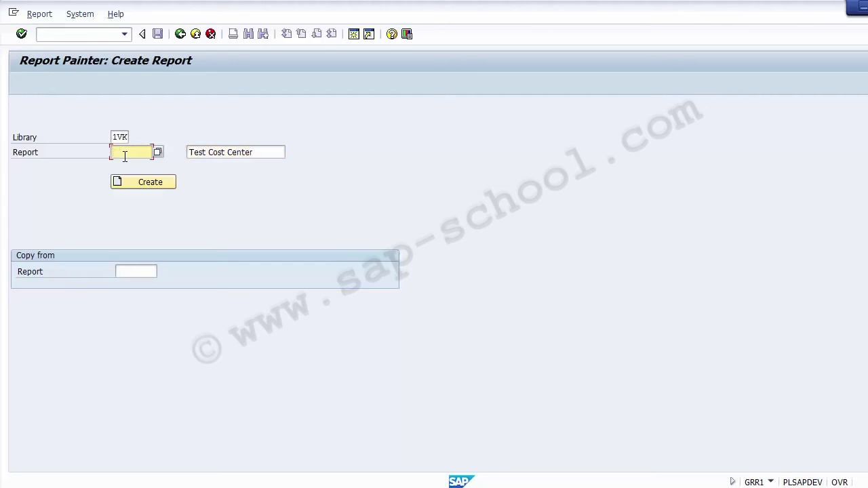
text(Z)
key(Down)
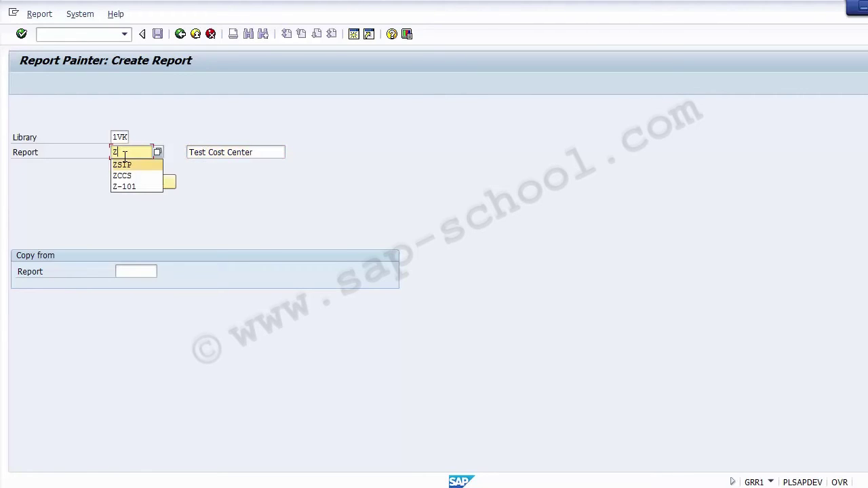
key(Return)
text(1)
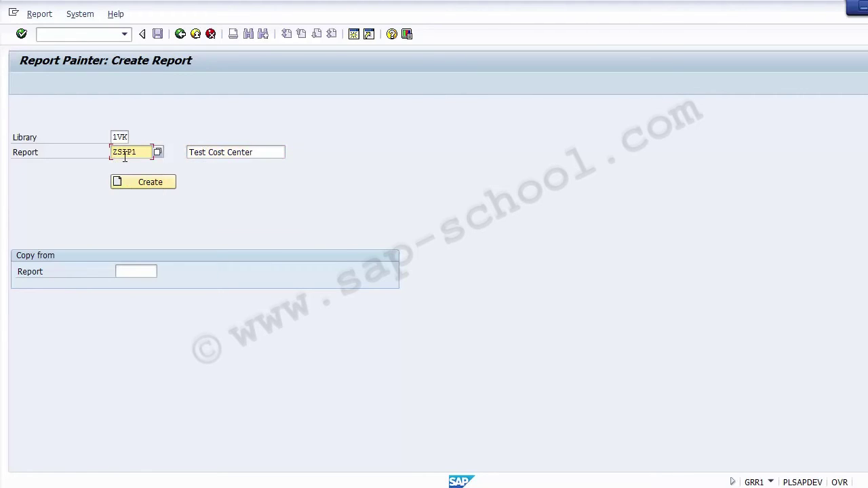
key(BackSpace)
text(001)
- Choose 1SIP-001 as the report to copy from, and create report ZSIP001 in library 1VK
click(135, 272)
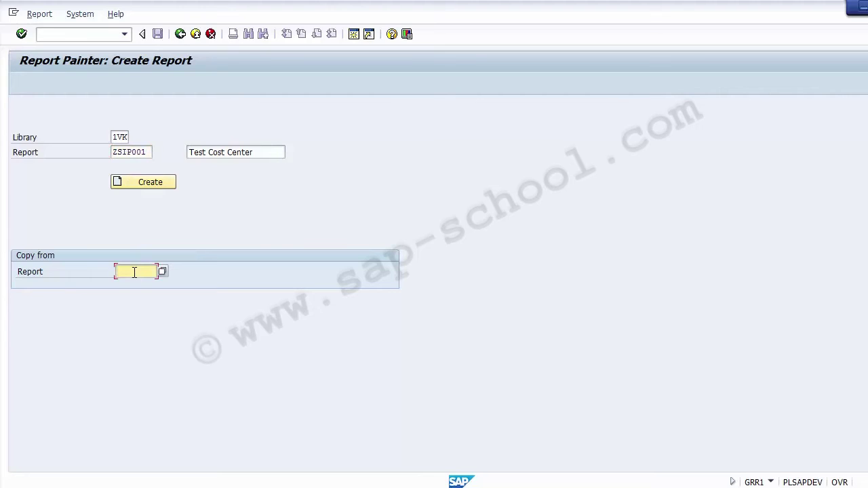
text(1)
key(Down)
key(Return)
double_click(121, 137)
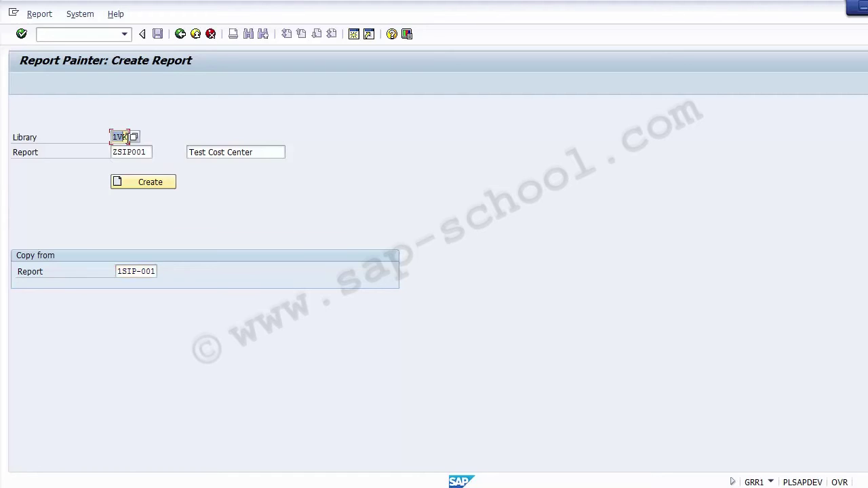
drag(113, 152, 151, 153)
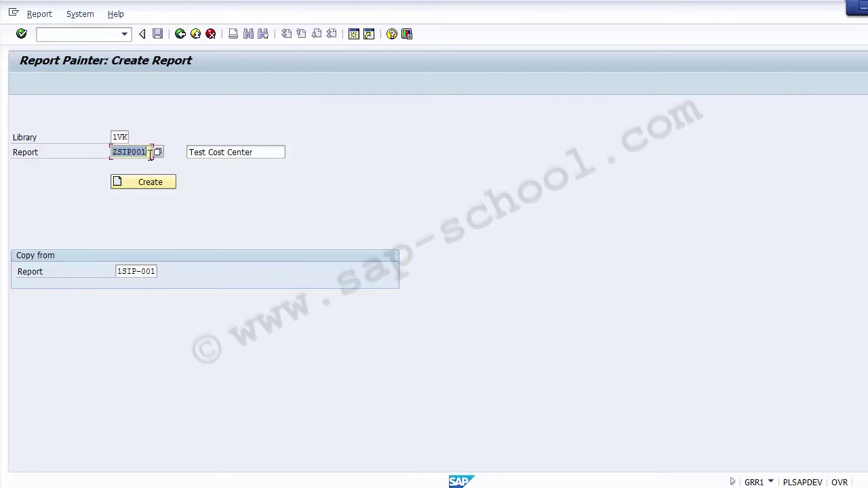
drag(118, 272, 160, 272)
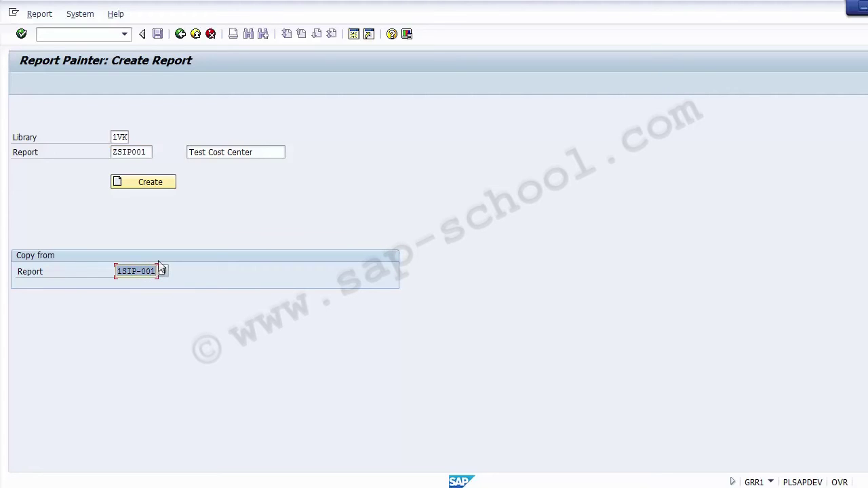
click(149, 185)
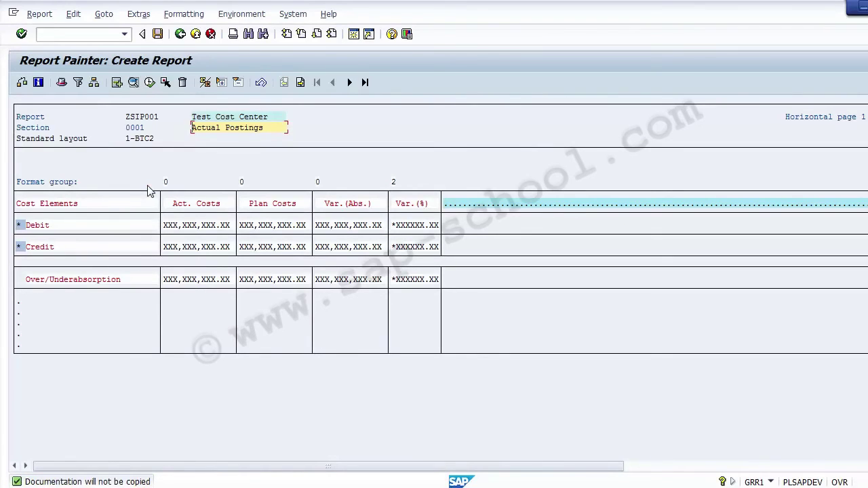
- Check the name of the copied report ZSIP001 in the report layout and save the report
click(129, 118)
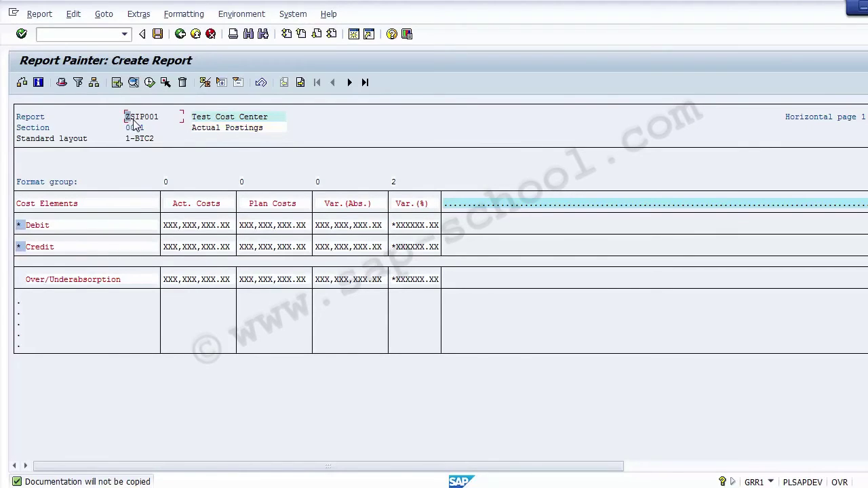
click(161, 118)
click(157, 35)
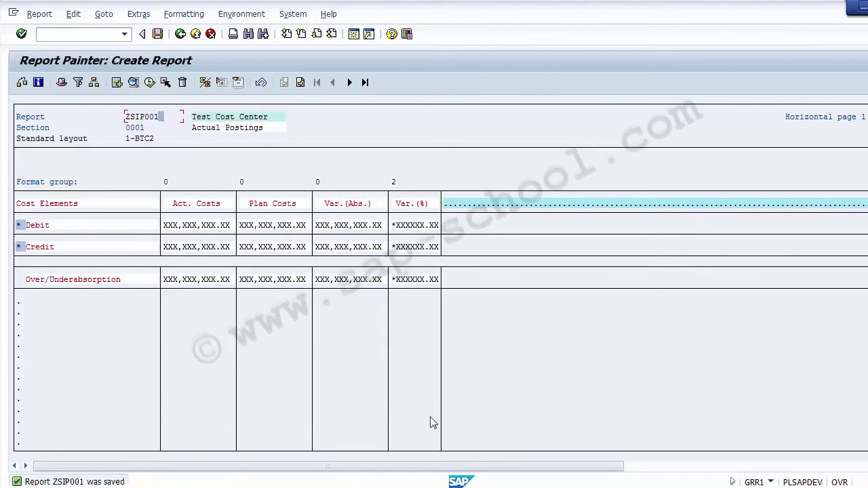
- Switch to the PowerPoint presentation, review "Assign report to a new group" on the Copy Existing Report slide, and return to SAP
key(alt+Tab)
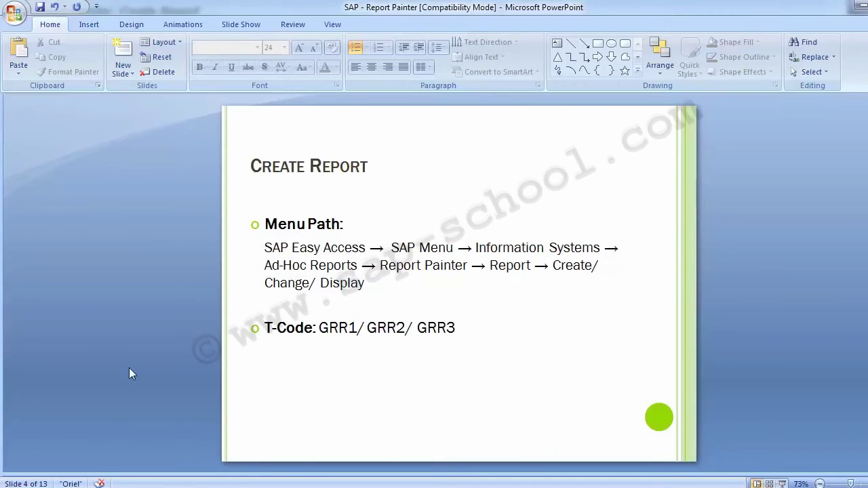
scroll(129, 373, down, 2)
scroll(129, 367, down, 3)
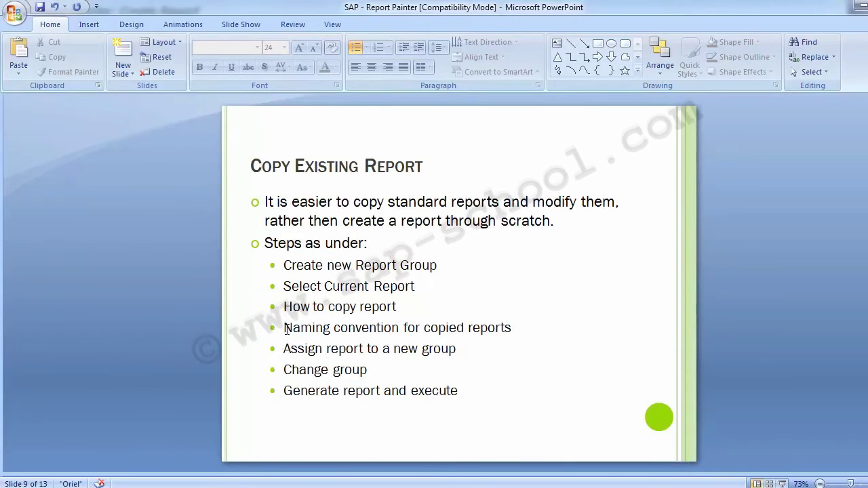
drag(284, 348, 445, 351)
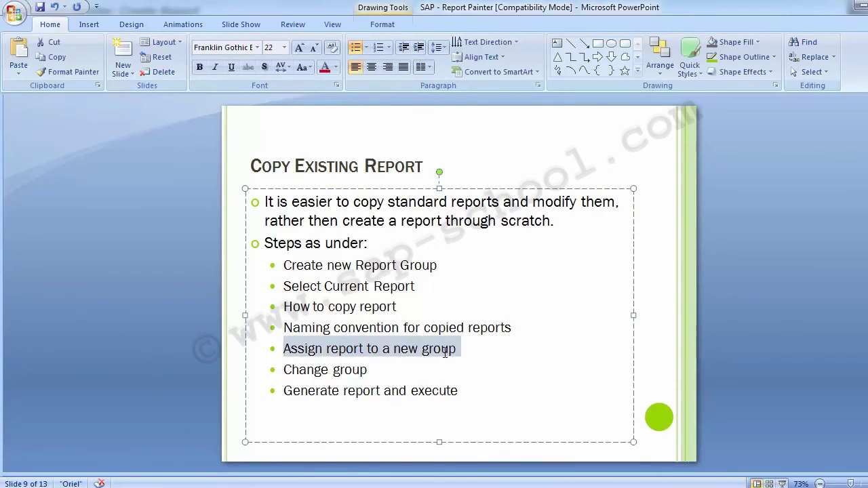
click(114, 287)
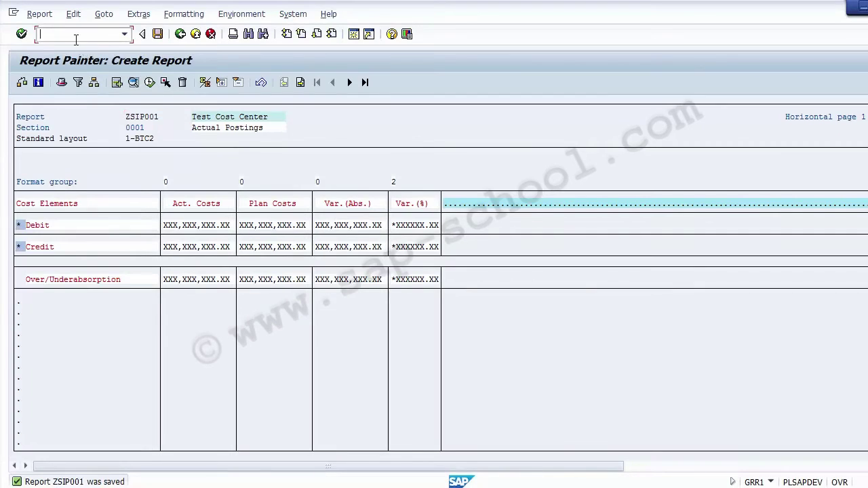
- Try to start transaction GR55 in a new session with /oGR55
text(/oGR%%)
key(BackSpace)
key(BackSpace)
text(55)
key(Return)
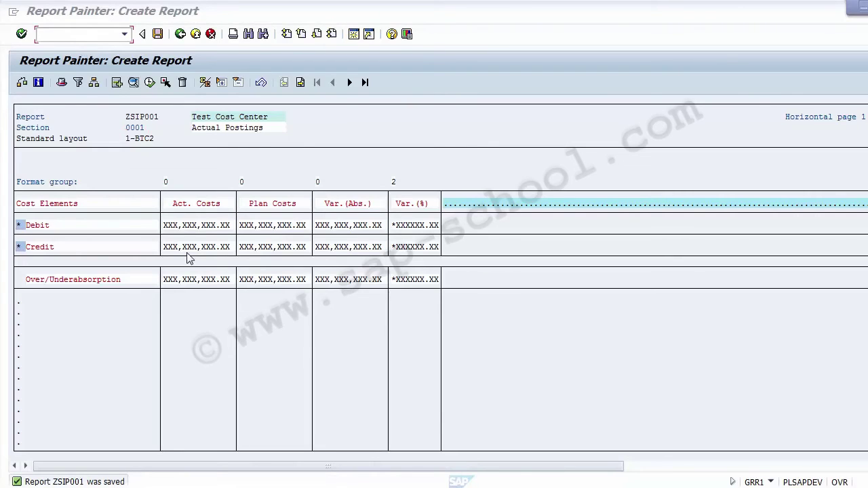
- Create a new SAP session and start transaction GR55 in it
mouse_move(353, 486)
click(354, 35)
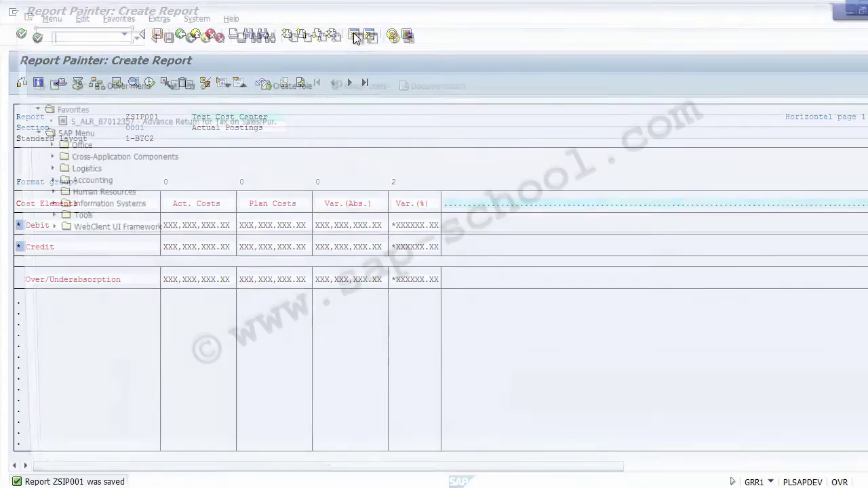
text(gr55)
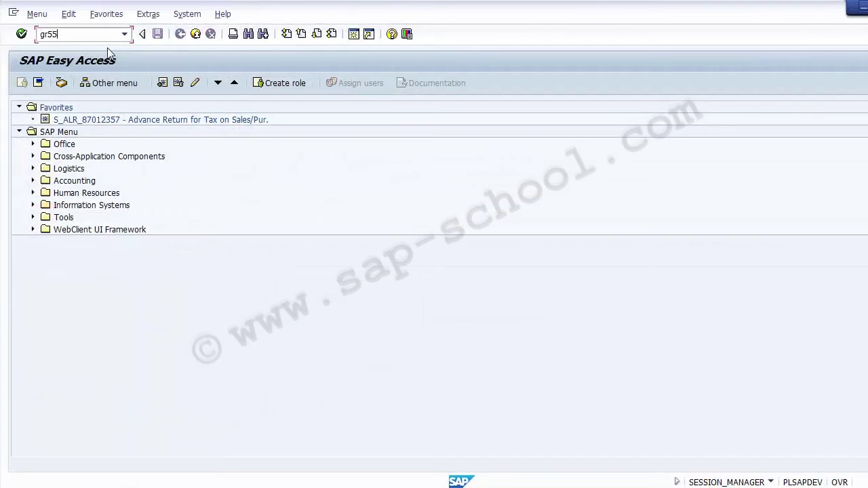
key(Return)
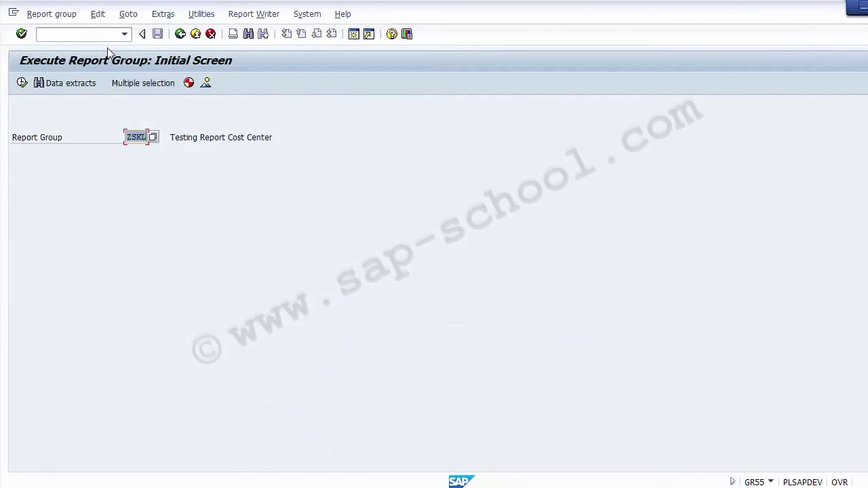
- Switch from executing to changing report group ZSKL and open its list of assigned reports
click(33, 141)
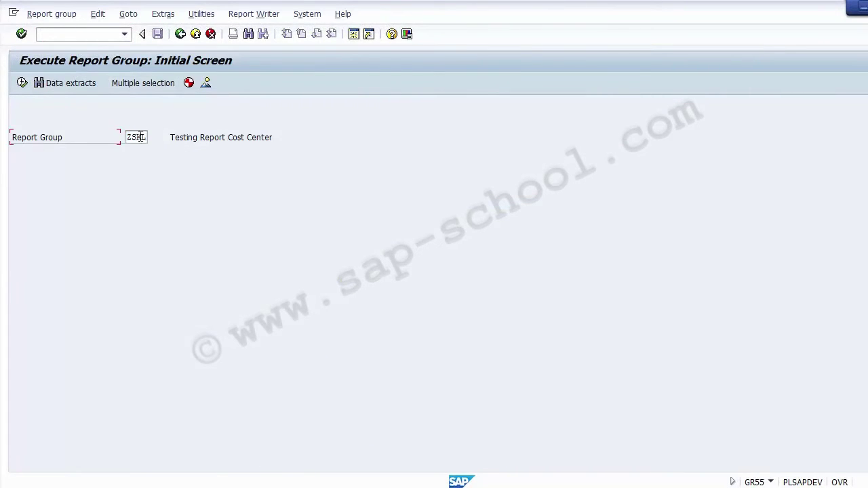
drag(126, 138, 149, 139)
click(48, 19)
click(52, 61)
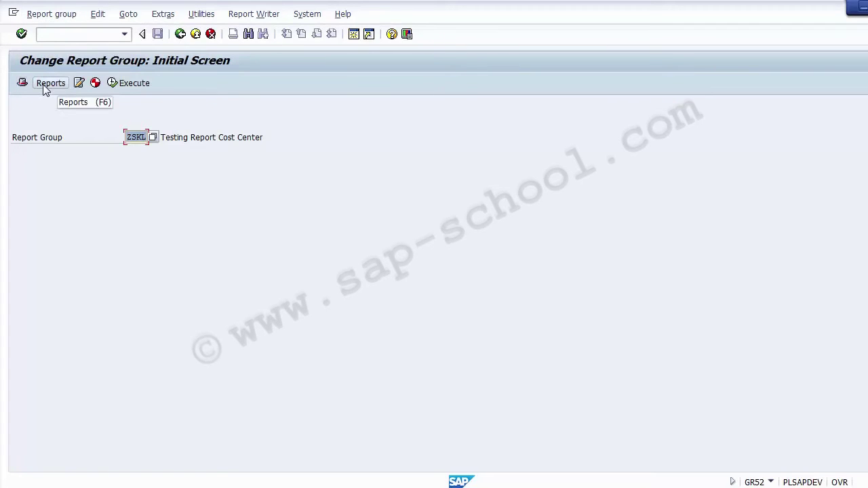
click(43, 84)
- Add report ZSIP001 to report group ZSKL beneath 1SKL-001, check its status date, and save the group
click(31, 211)
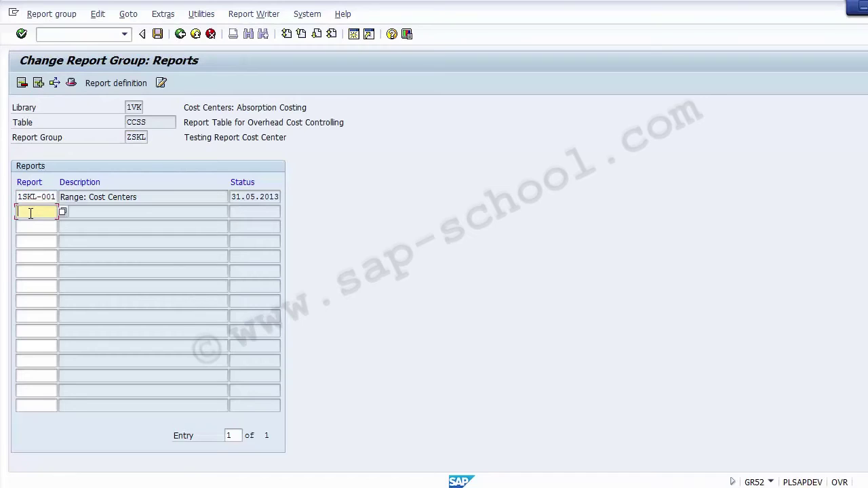
key(Down)
key(Return)
text(001)
click(87, 213)
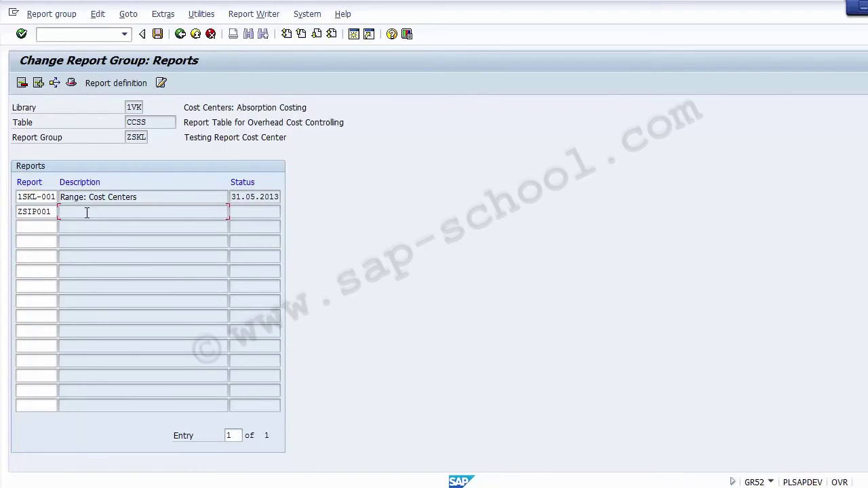
key(Return)
drag(233, 212, 287, 213)
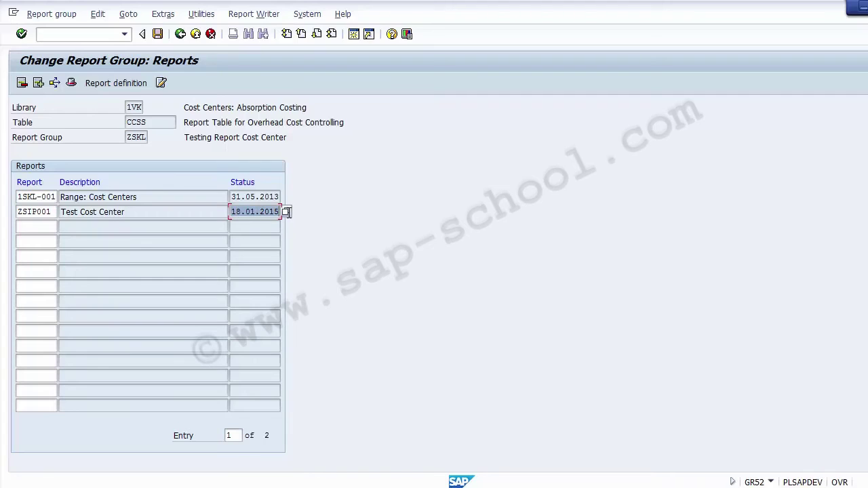
click(159, 38)
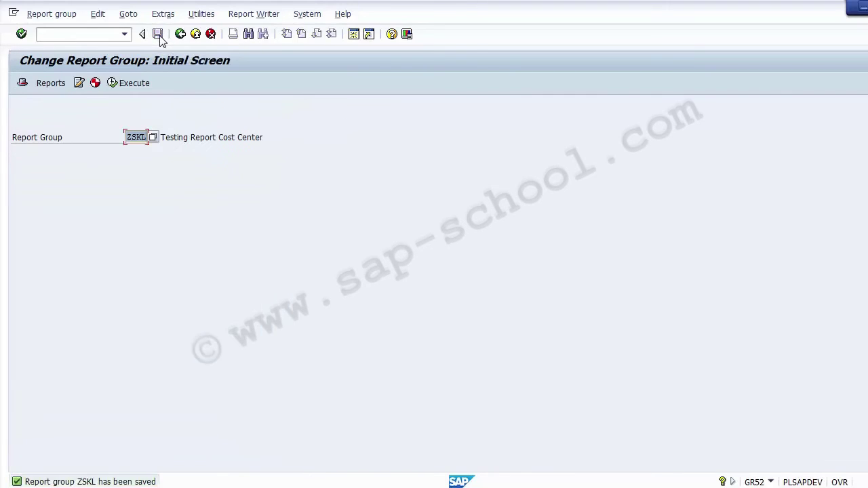
- Open the report interface assignments in the ZSKL header and try entering ZSIP as a Report Writer report group, then clear it
click(22, 83)
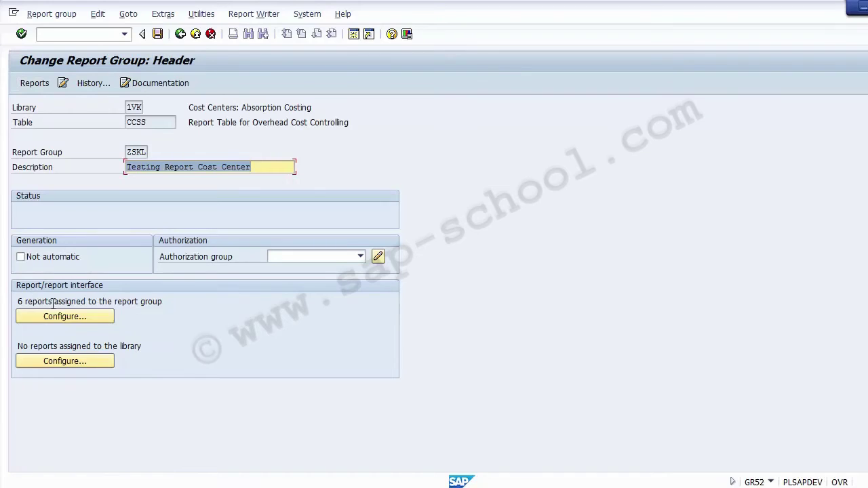
click(67, 315)
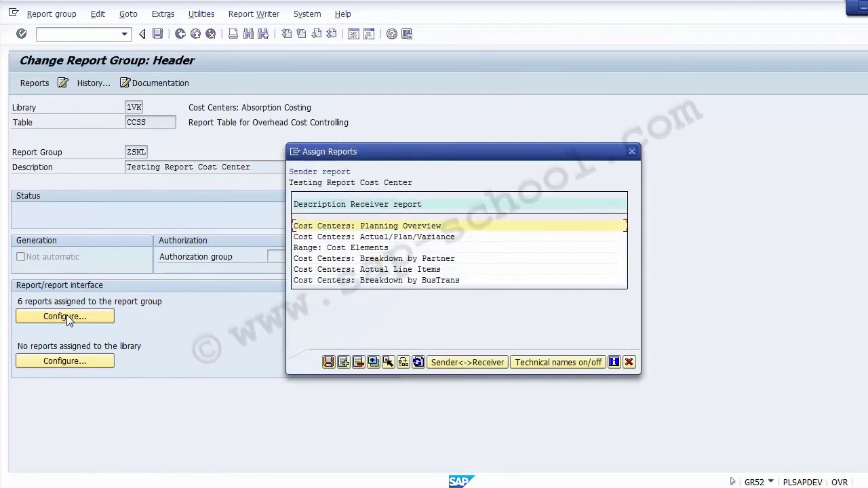
click(329, 360)
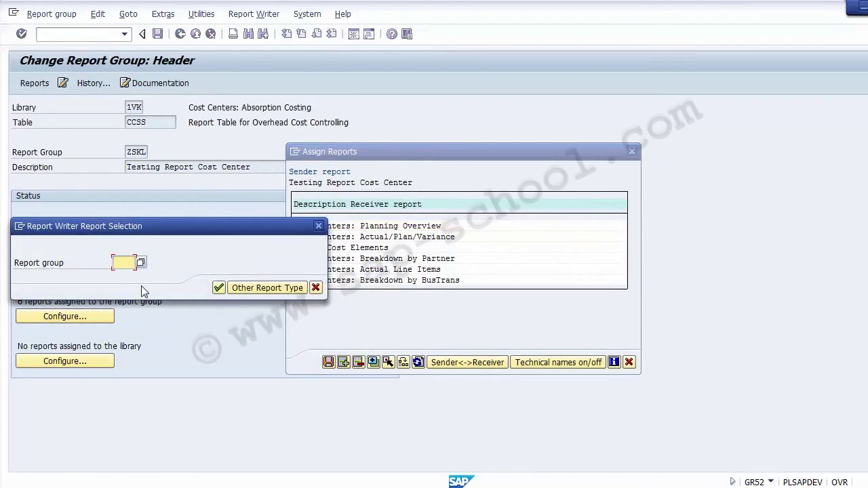
text(ZSIP)
key(BackSpace)
key(BackSpace)
key(BackSpace)
key(BackSpace)
- Try to assign ZSIP001 as a receiver report of type Transaction, and close the report assignments
click(243, 289)
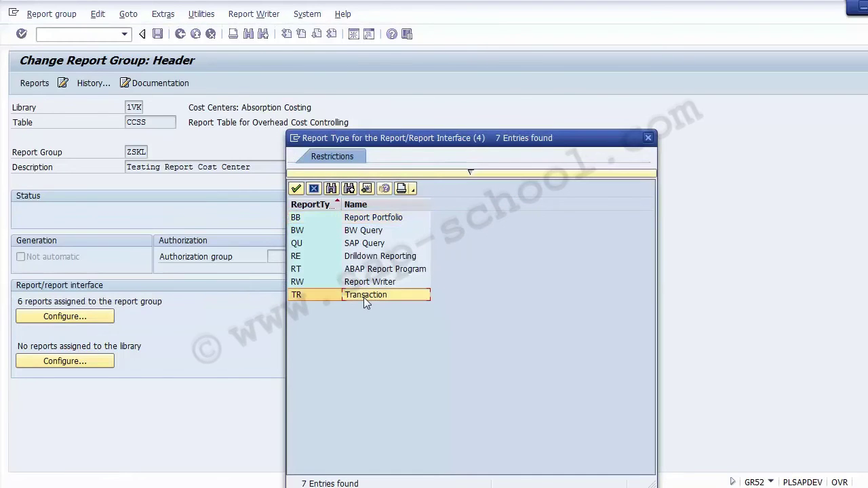
double_click(360, 297)
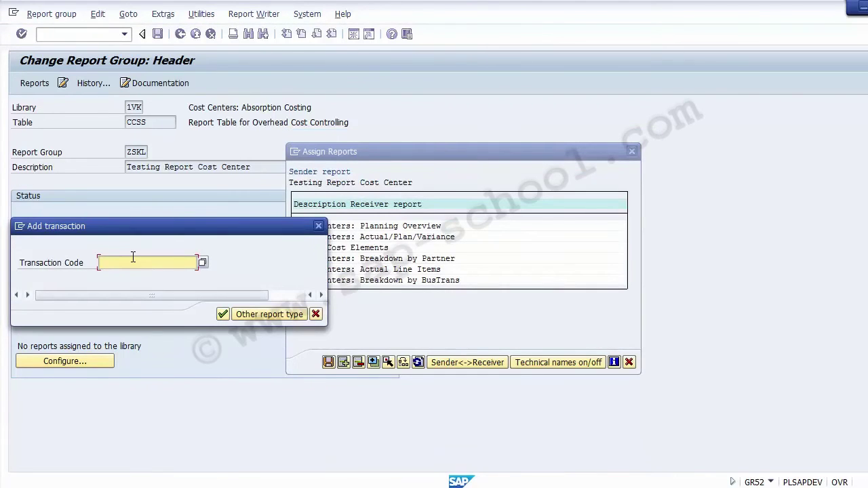
text(ZSIP001)
drag(139, 262, 88, 264)
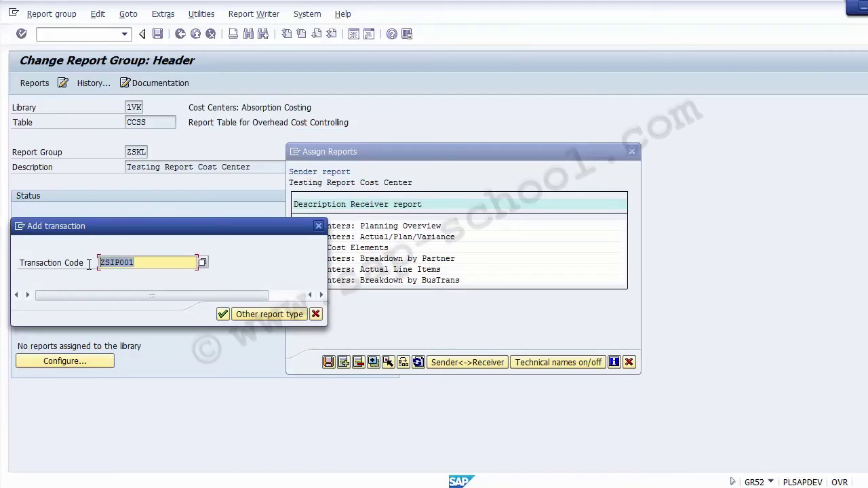
click(222, 315)
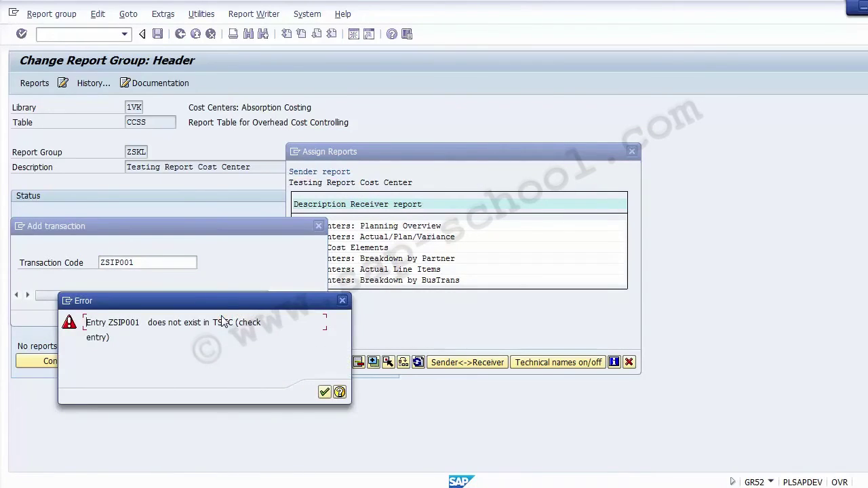
click(325, 392)
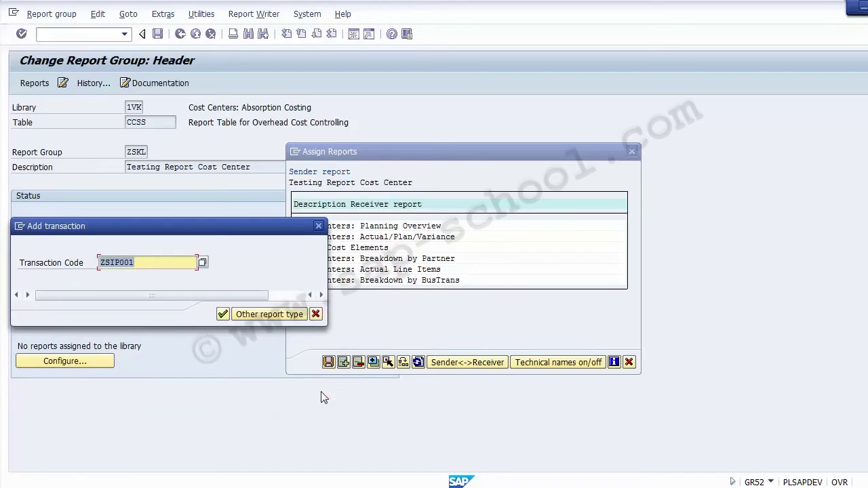
click(316, 314)
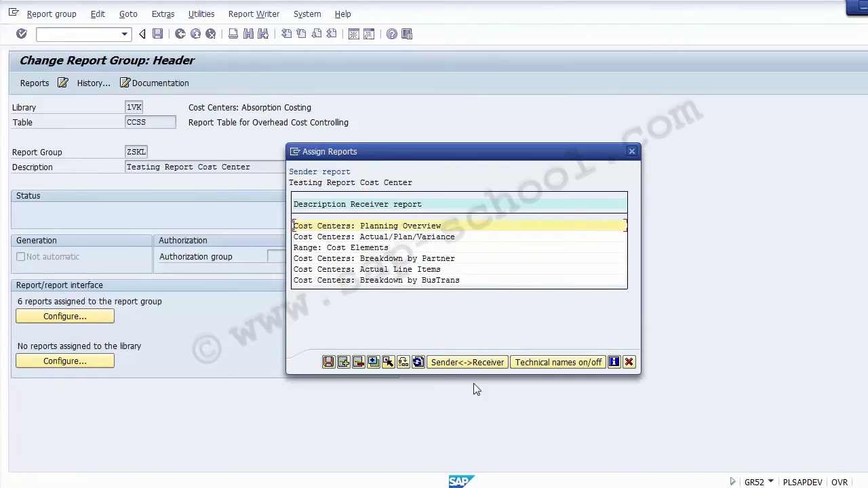
click(629, 363)
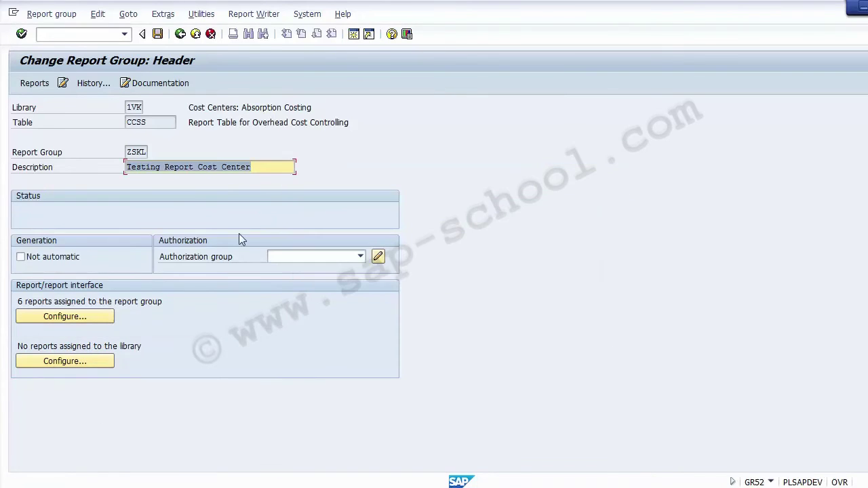
- Check the ZSIP001 entry in report group ZSKL's report list and return to the SAP Easy Access screen
click(36, 83)
click(44, 210)
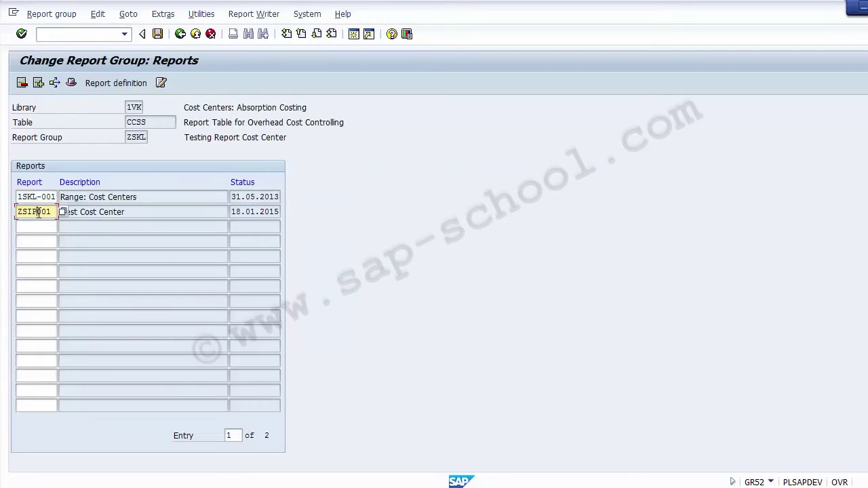
click(82, 212)
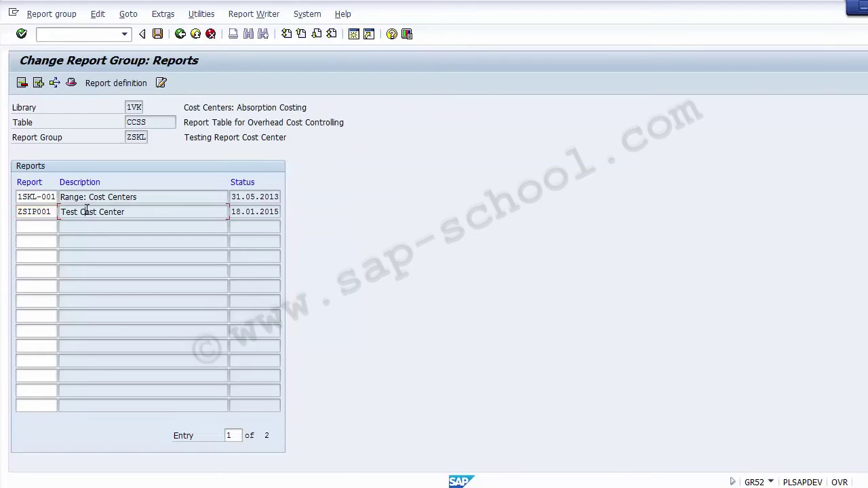
click(180, 35)
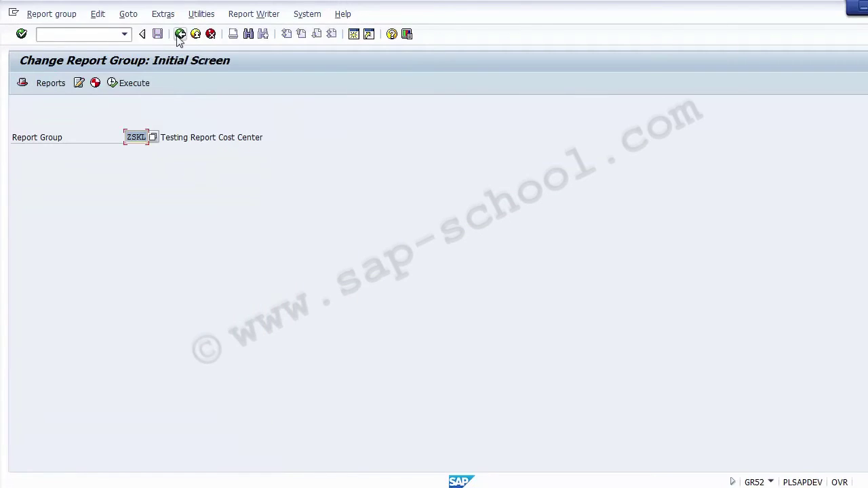
click(180, 35)
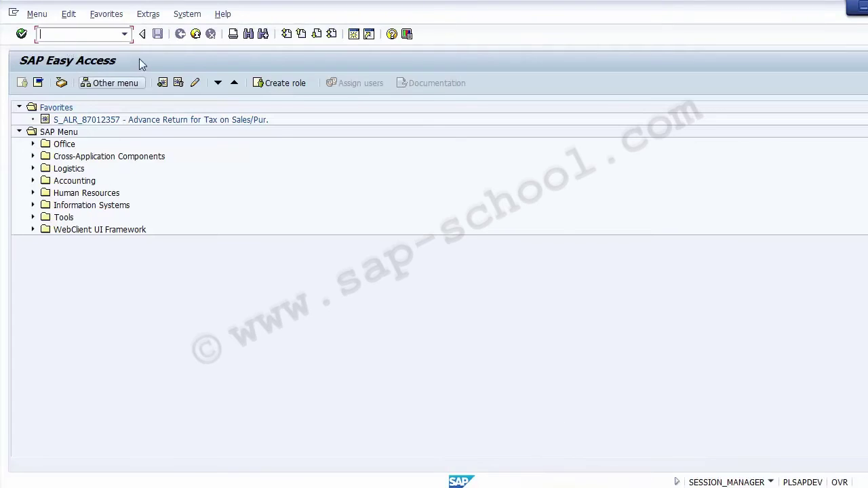
- Start transaction GRR2 and open report ZSIP001 from library 1VK for editing
text(G)
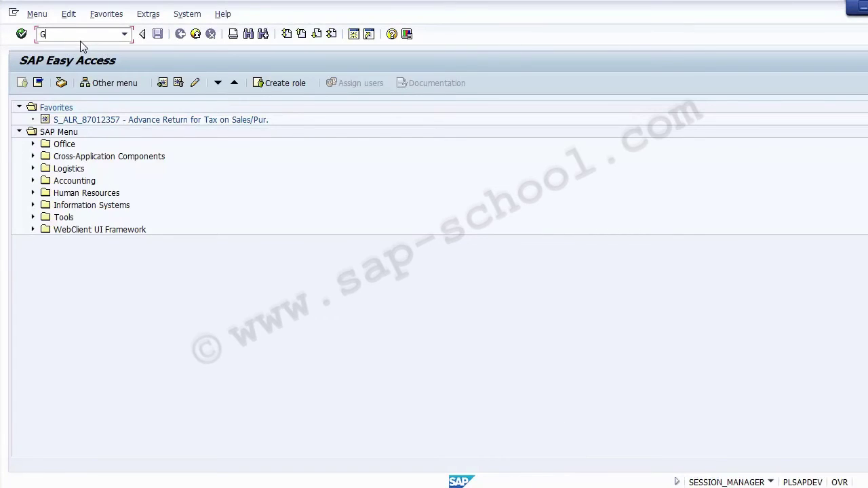
text(R)
key(Return)
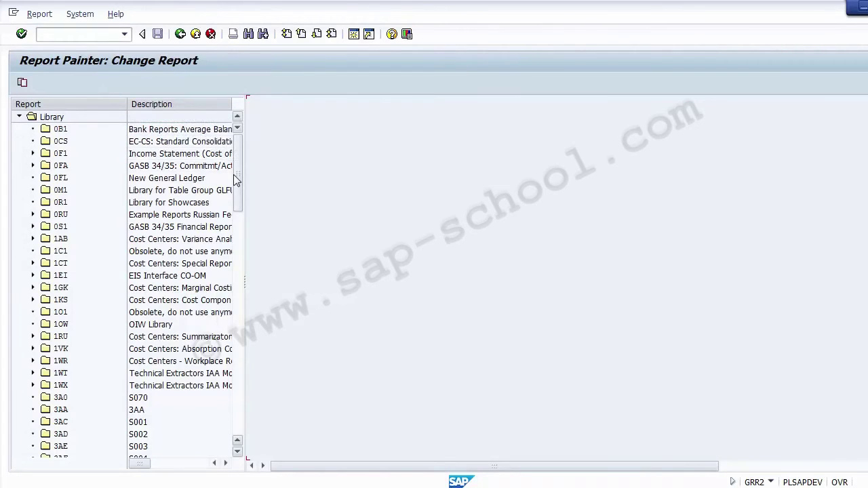
scroll(234, 175, down, 2)
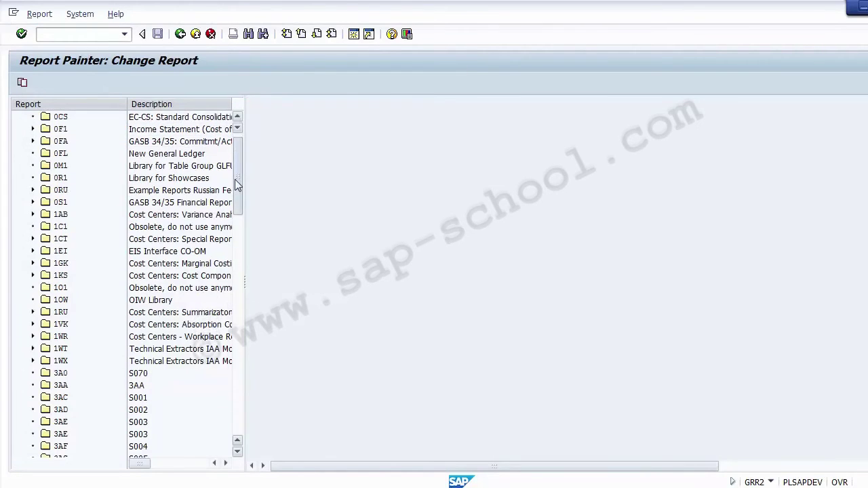
click(33, 325)
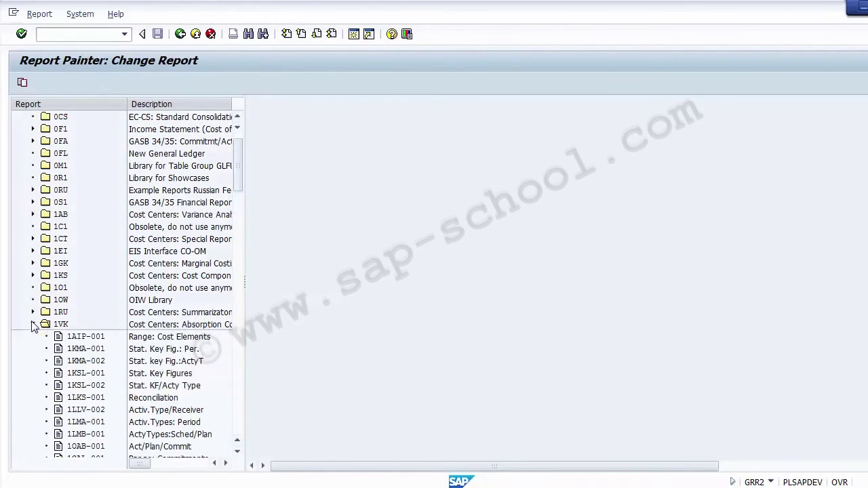
click(237, 426)
click(238, 426)
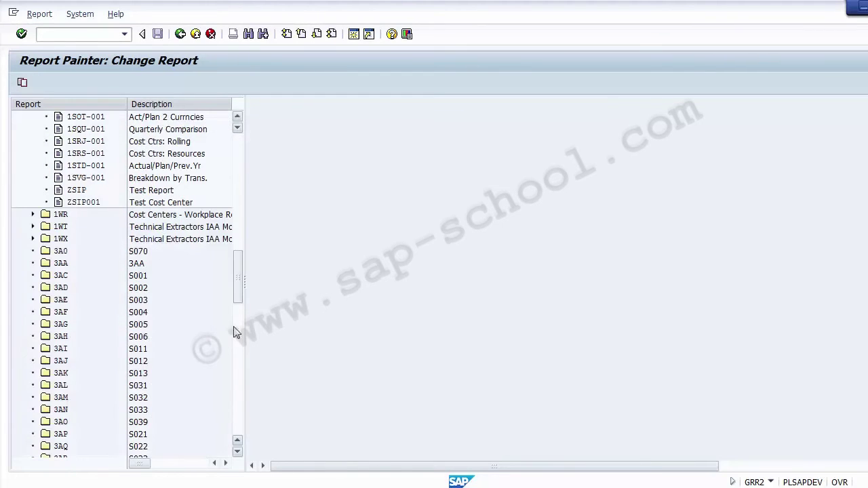
click(154, 207)
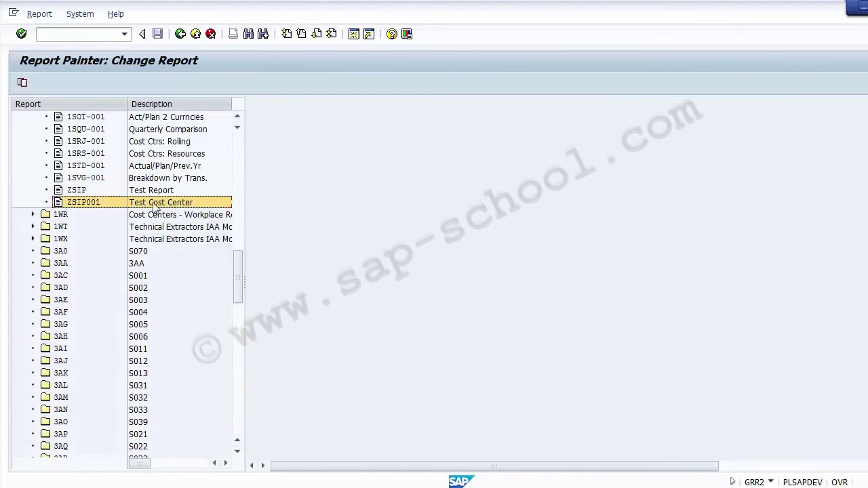
double_click(74, 204)
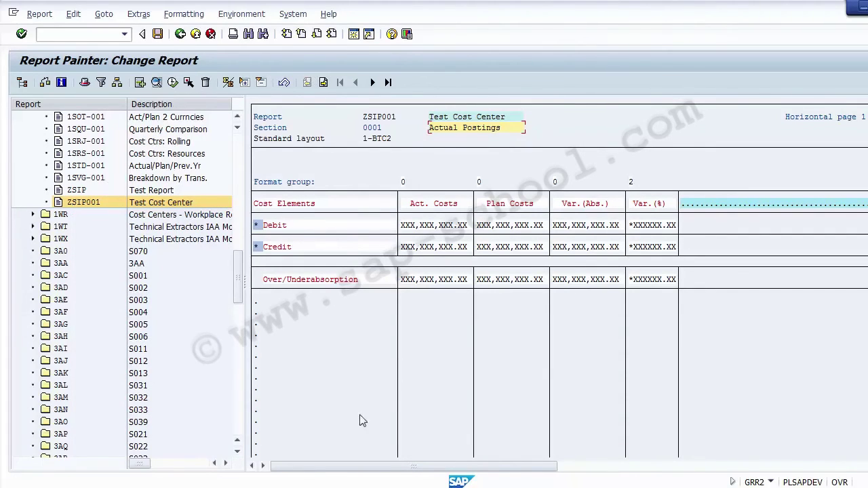
- Widen the report layout area and add Bus.Transaction to the selected characteristics in the report's general data selection
drag(246, 219, 35, 222)
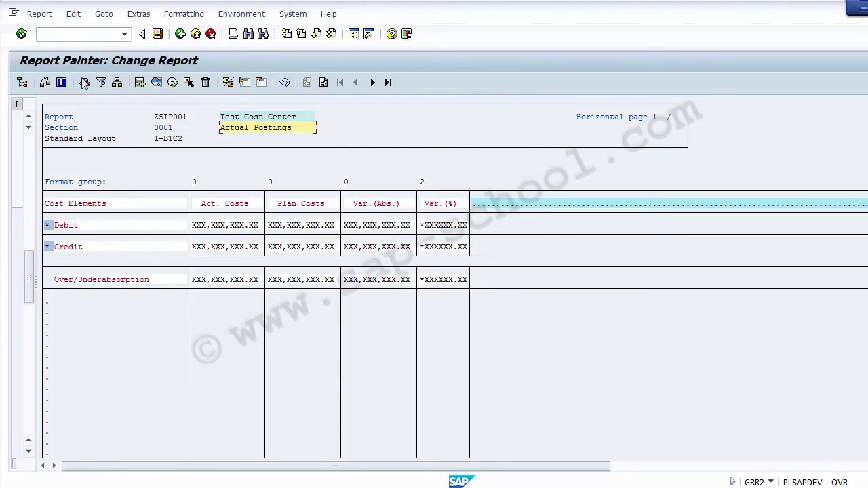
click(75, 16)
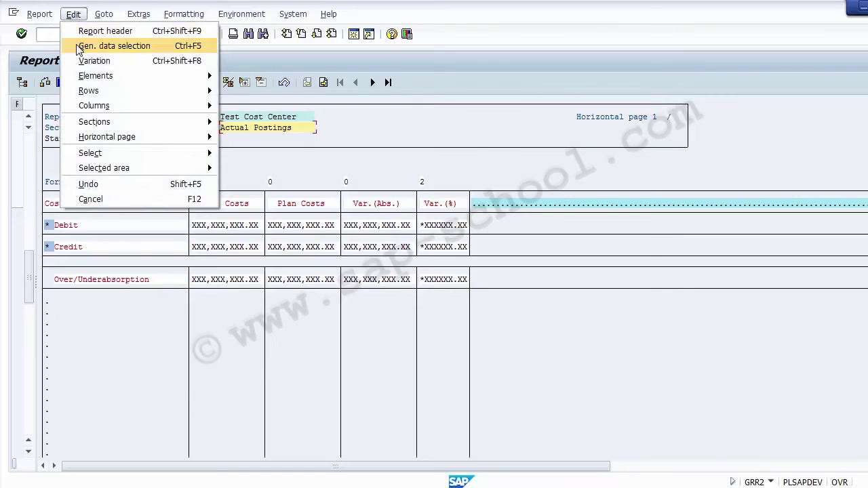
click(114, 47)
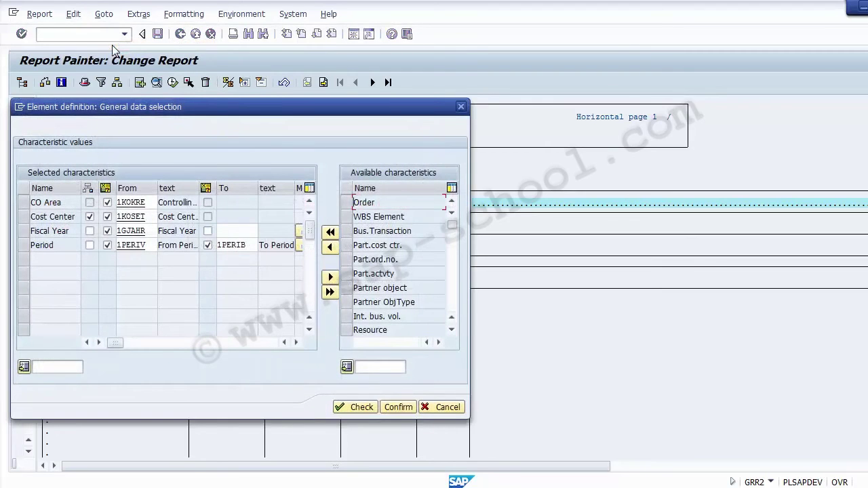
click(45, 203)
drag(60, 247, 24, 245)
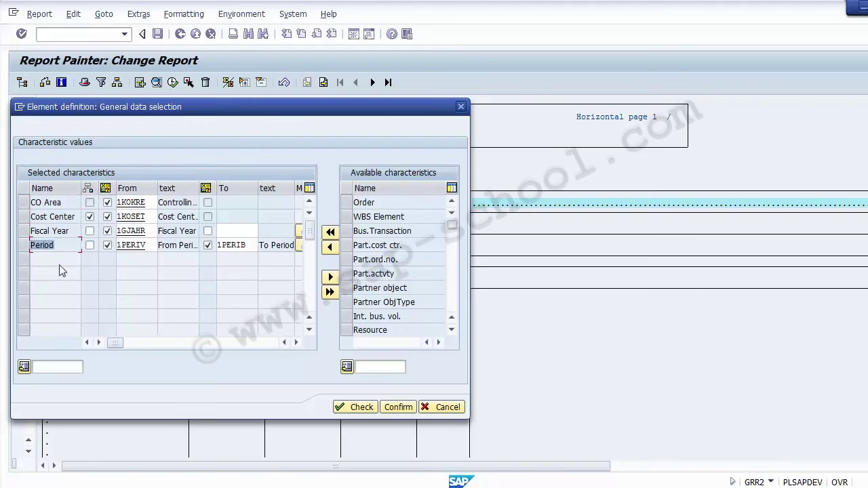
click(61, 246)
click(347, 232)
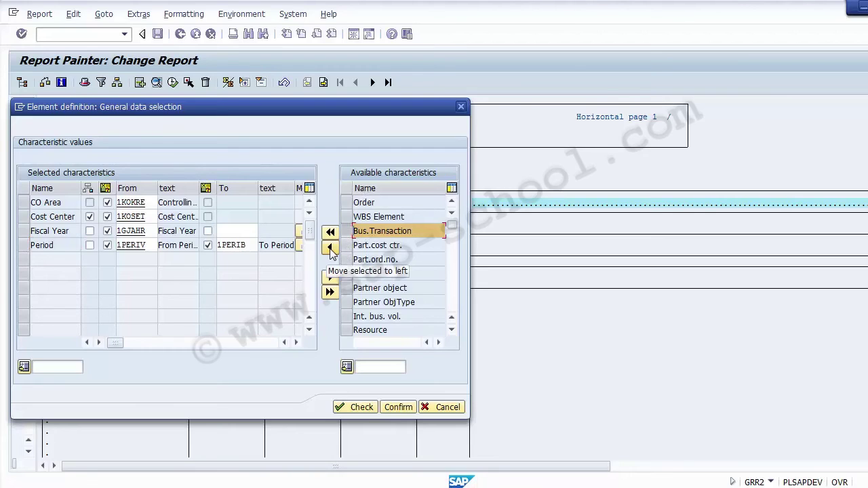
click(330, 248)
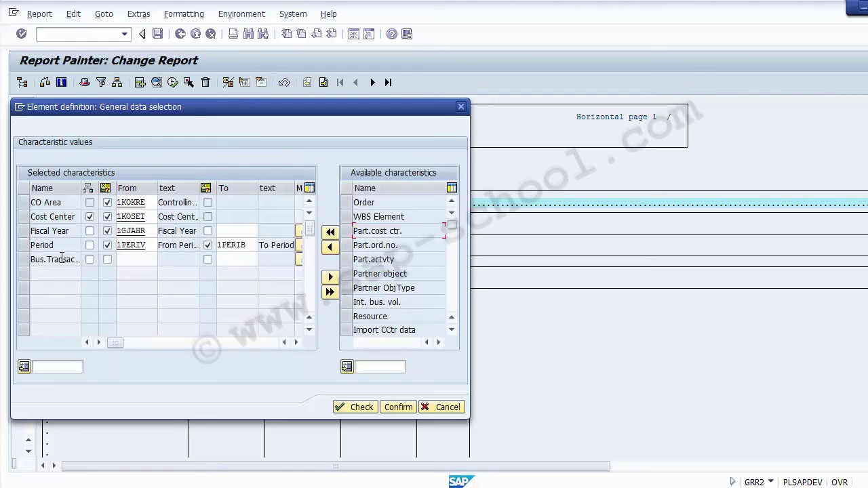
- Mark Bus.Transaction as a set and assign it the Total Costs set 1-L-VORGANG.CCSS
click(45, 260)
click(88, 259)
click(135, 260)
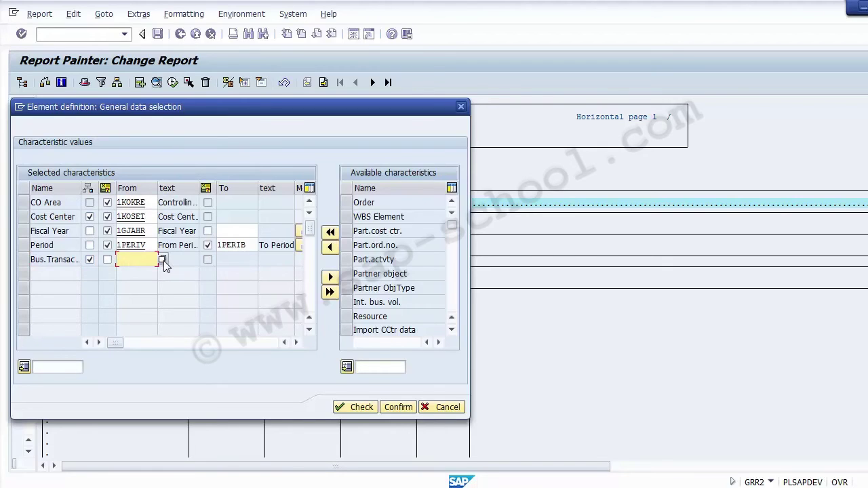
click(163, 259)
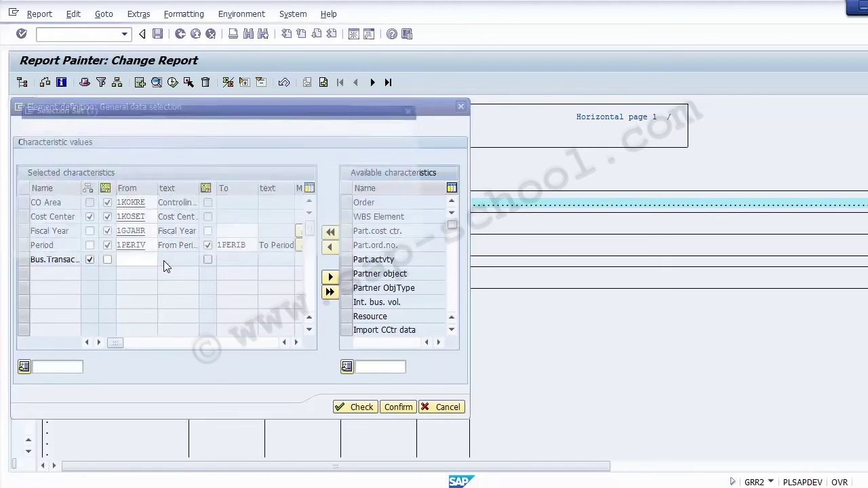
click(143, 332)
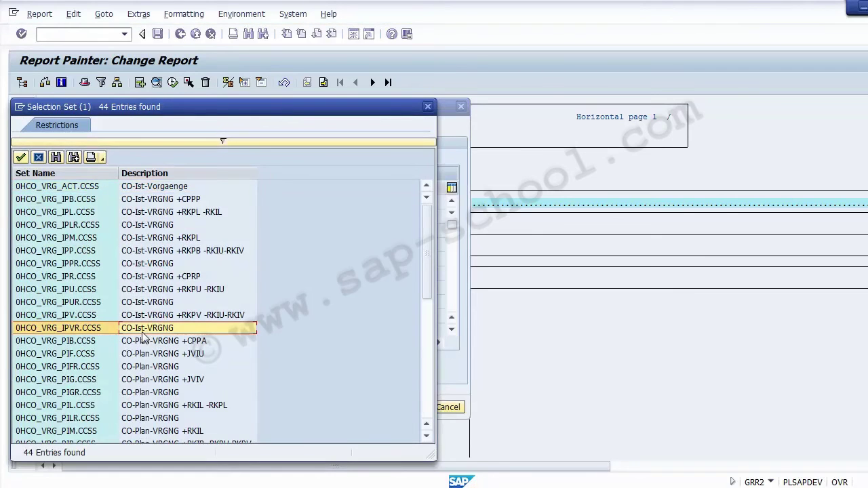
key(Page_Down)
key(Page_Down)
key(Page_Up)
key(Down)
key(Down)
key(Down)
key(Down)
key(Down)
key(Down)
key(Down)
key(Down)
key(Down)
key(Down)
key(Down)
key(Down)
key(Down)
key(Down)
key(Down)
key(Up)
key(Up)
key(Up)
key(Up)
key(Up)
key(Up)
key(Up)
key(Up)
key(Up)
key(Up)
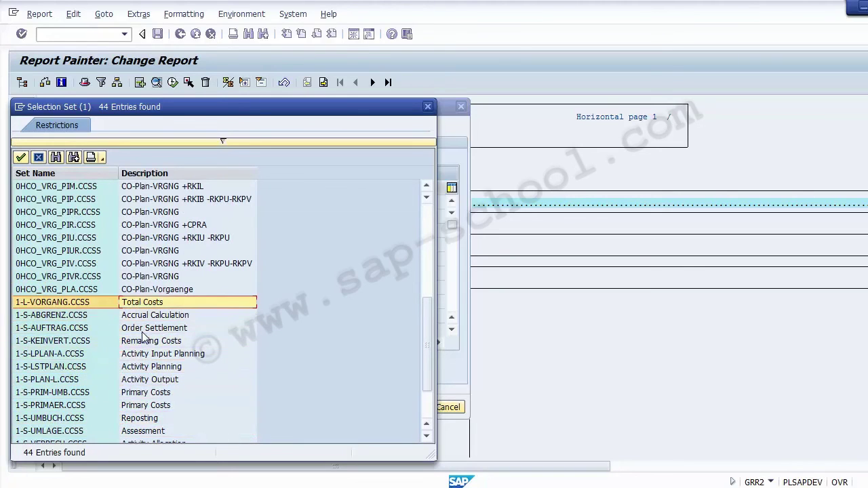
key(Return)
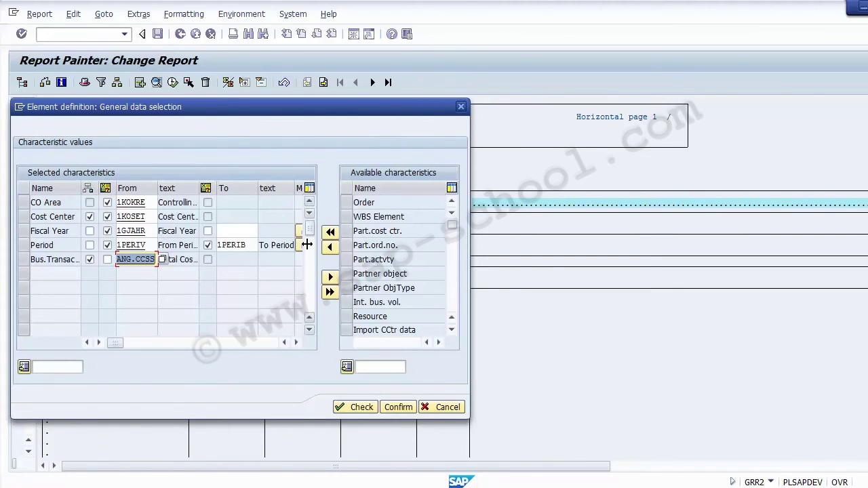
- Check and confirm the report's general data selection
click(418, 274)
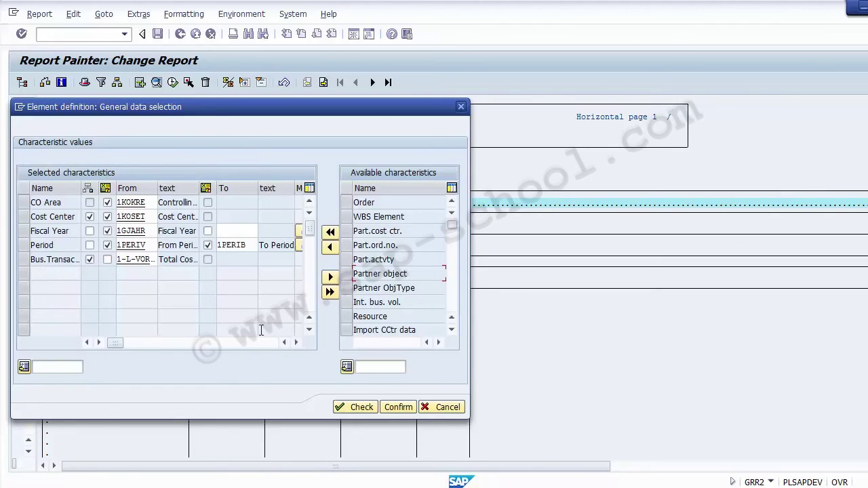
click(354, 408)
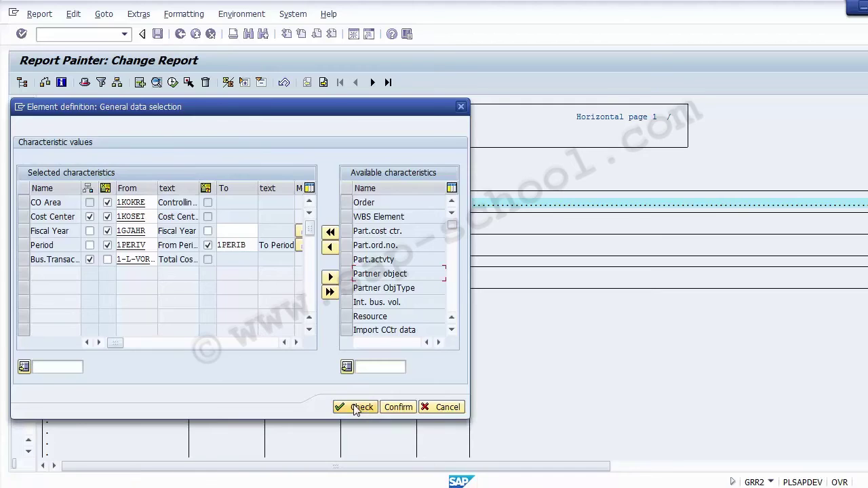
click(398, 407)
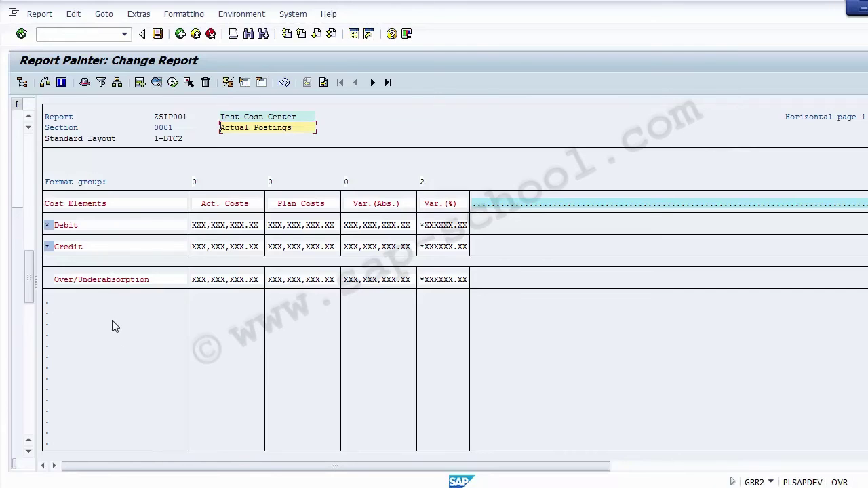
- Open the formula of the Over/Underabsorption row, move its dialog clear of the row labels, and examine the formula's components
click(99, 280)
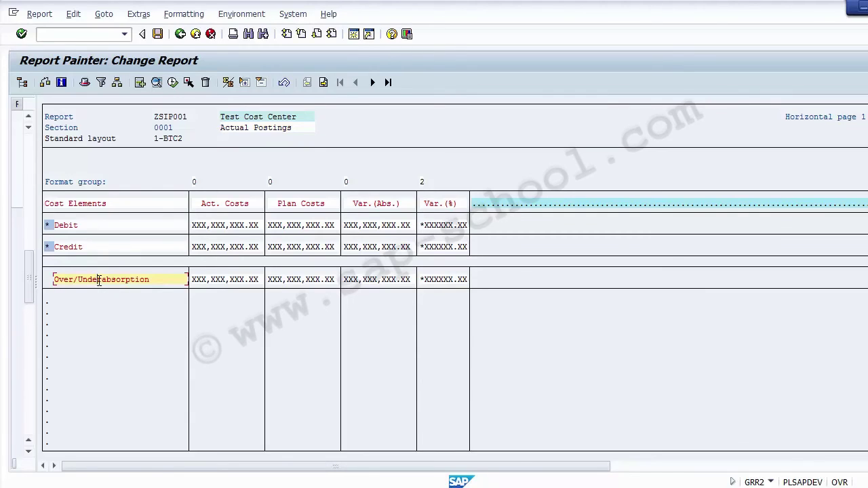
double_click(100, 280)
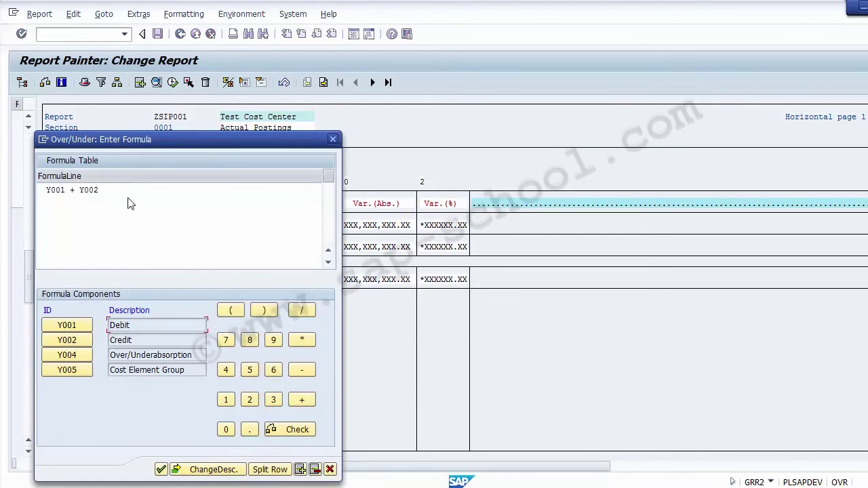
drag(128, 143, 466, 121)
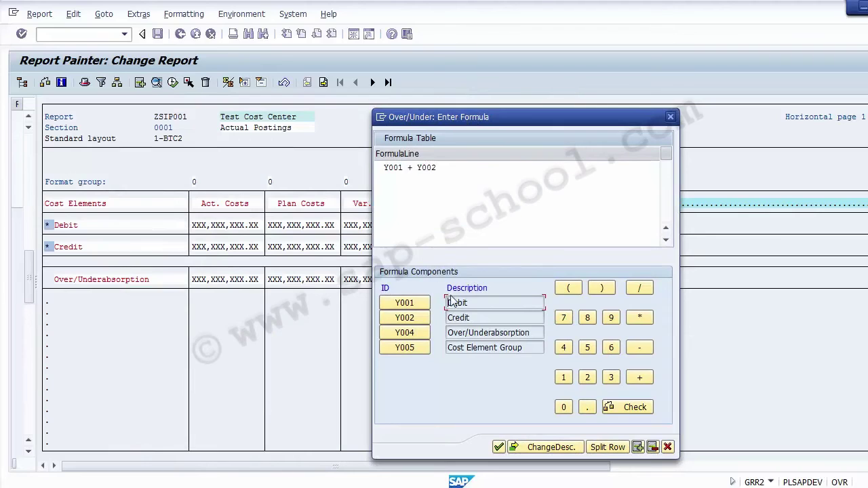
click(467, 320)
drag(441, 168, 380, 169)
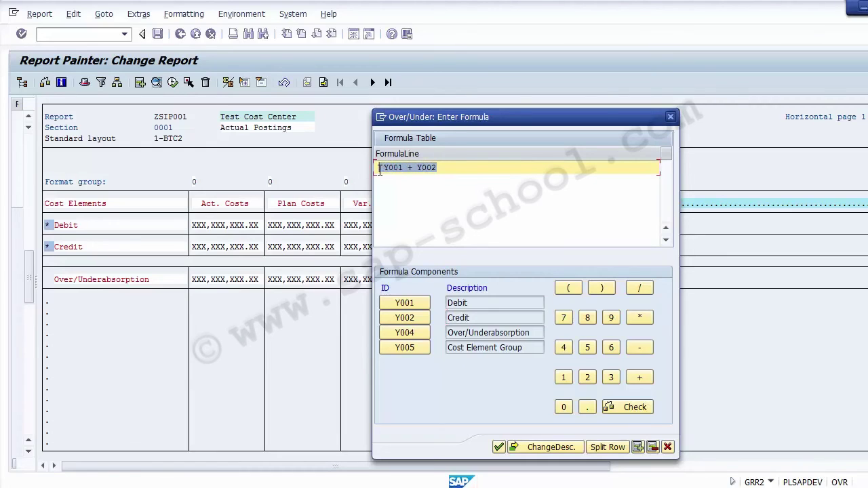
click(441, 196)
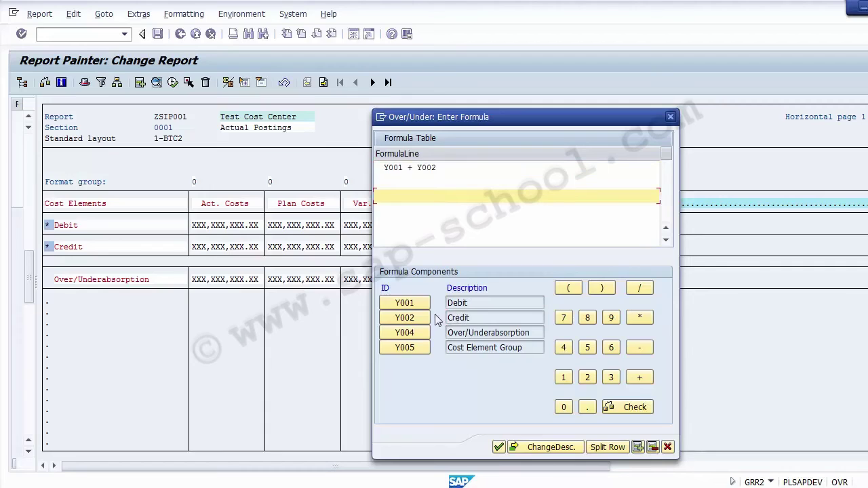
- Try the row's formula as Y001 - Y002, and change the operator back to plus
click(415, 168)
key(BackSpace)
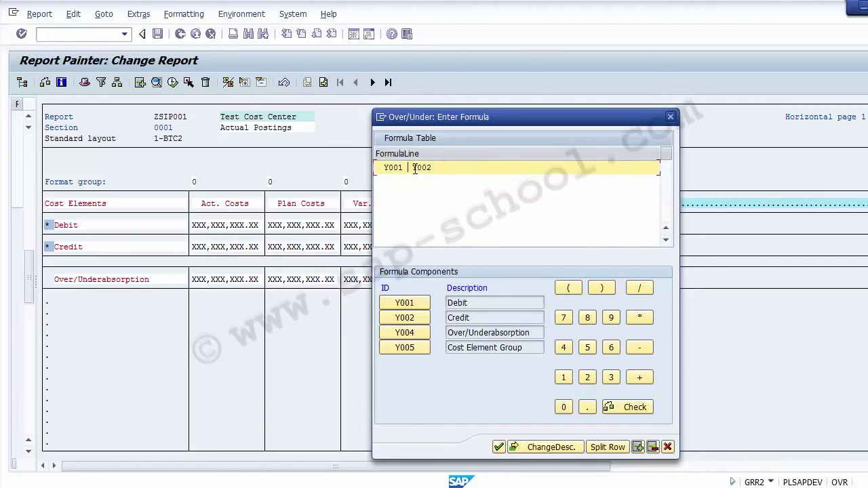
text(-)
key(Delete)
key(Delete)
key(Delete)
click(407, 317)
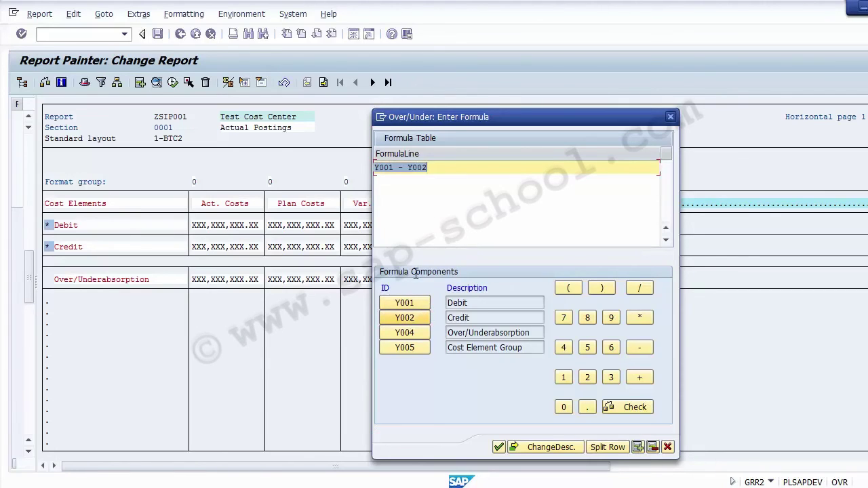
click(432, 211)
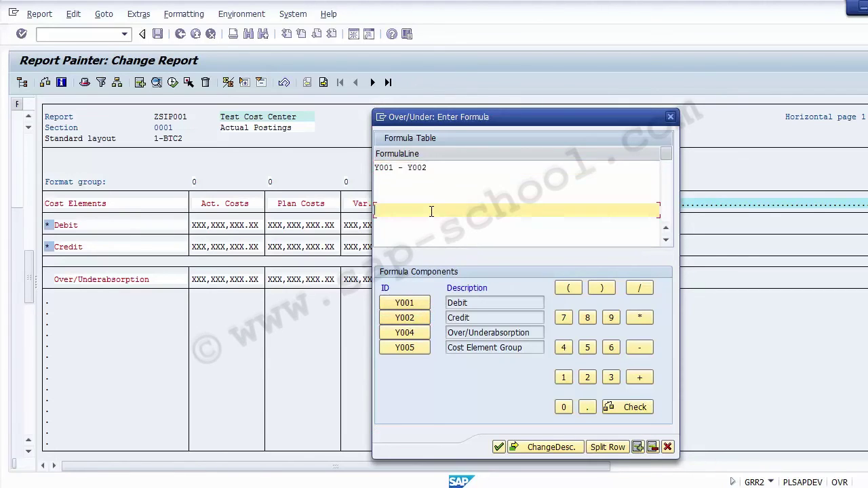
click(402, 168)
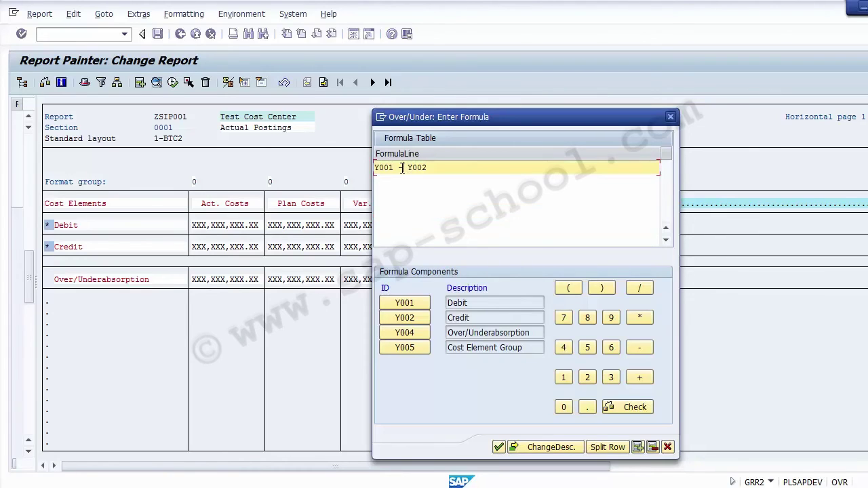
key(BackSpace)
click(640, 375)
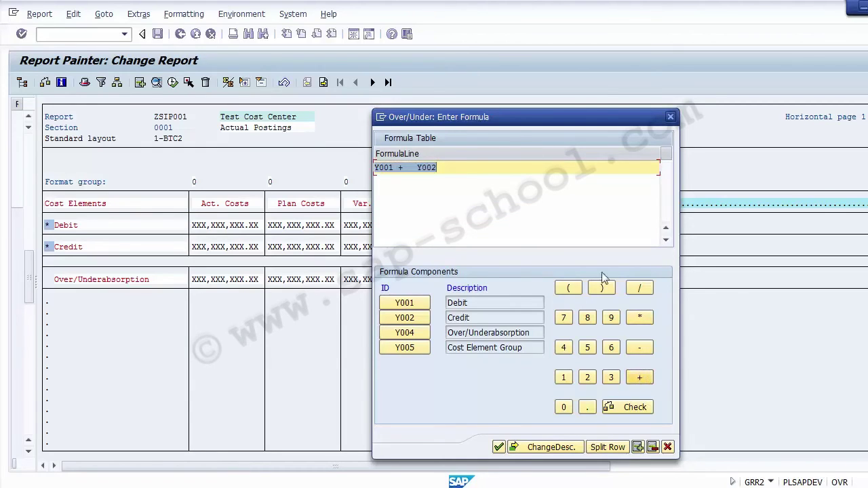
- Replace the Over/Underabsorption row's formula with (Y001+Y002)/2
key(Delete)
click(566, 287)
click(400, 302)
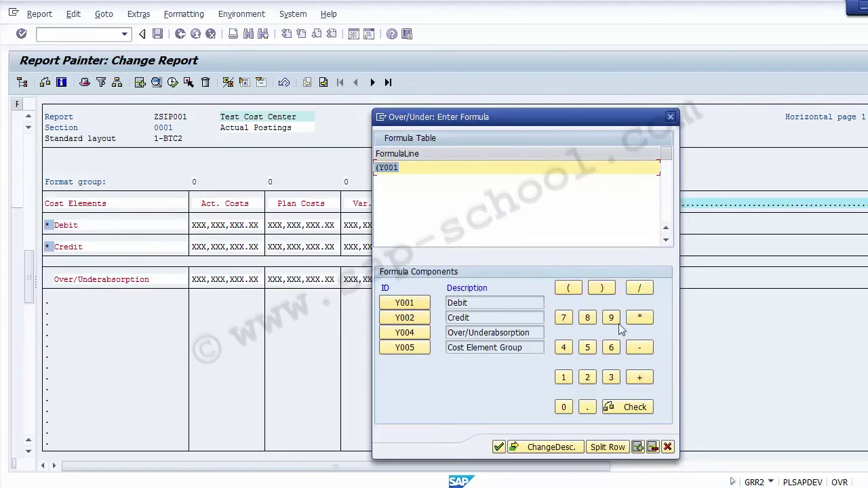
click(637, 378)
click(409, 318)
click(603, 288)
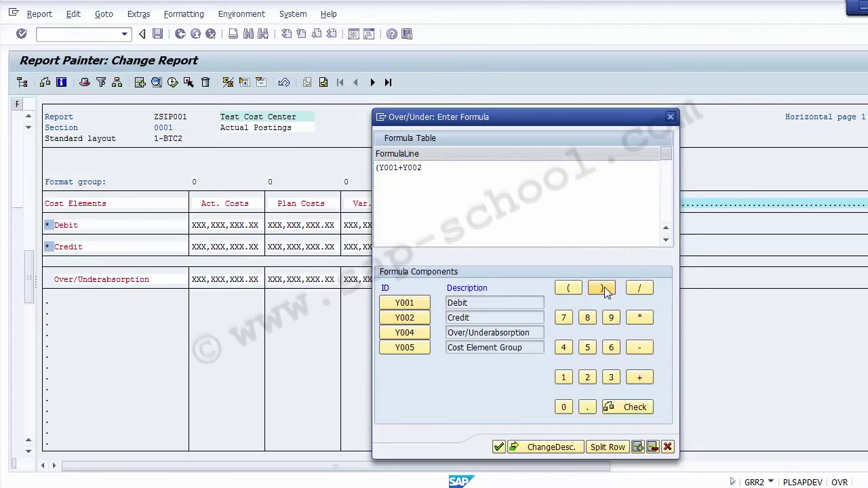
click(639, 290)
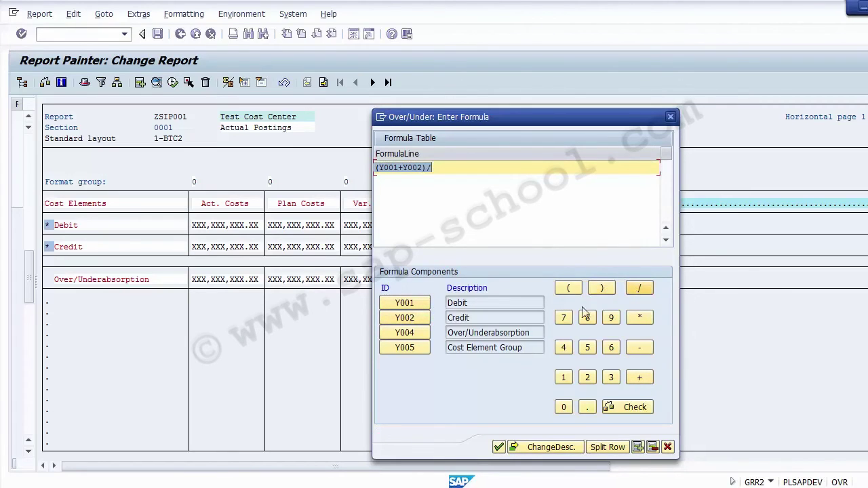
click(588, 378)
- Look at the variables offered as formula components, switch back to the row components, and accept the formula
click(546, 447)
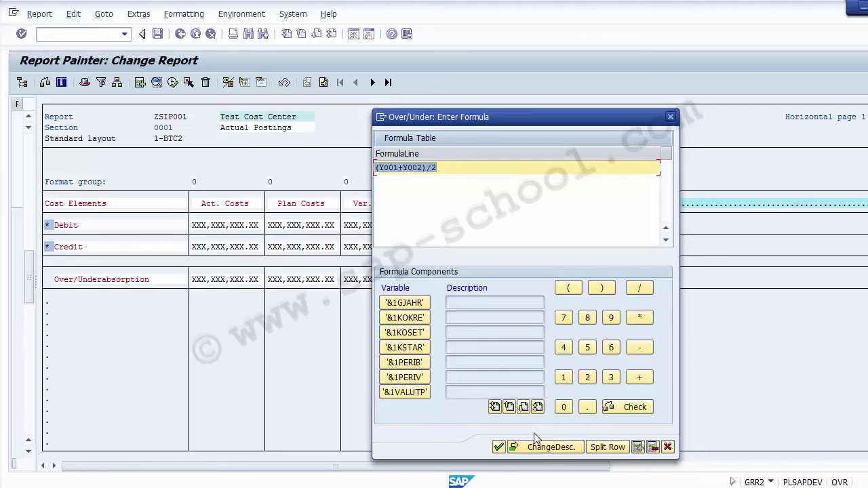
click(535, 450)
click(535, 451)
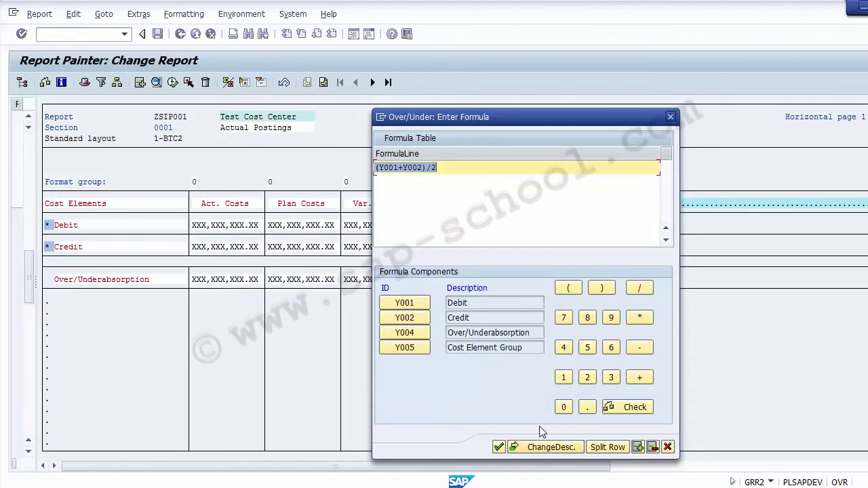
click(499, 447)
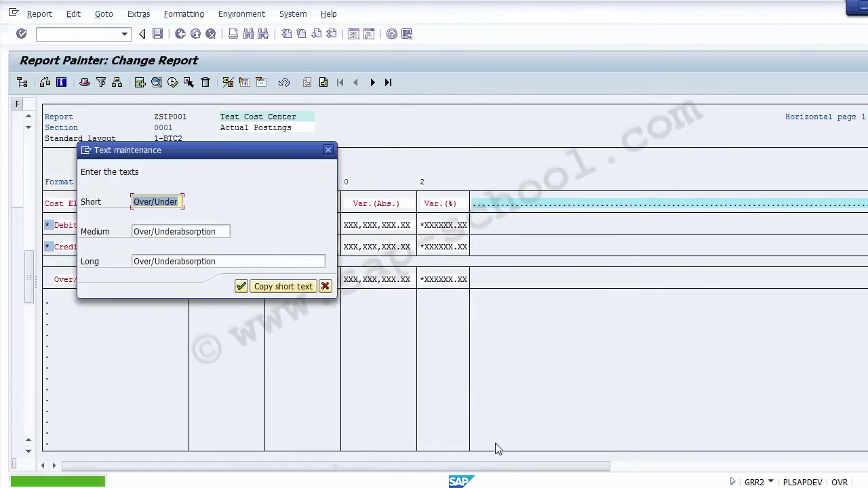
- Set the row's short, medium and long texts to Average and confirm them
drag(181, 155, 378, 247)
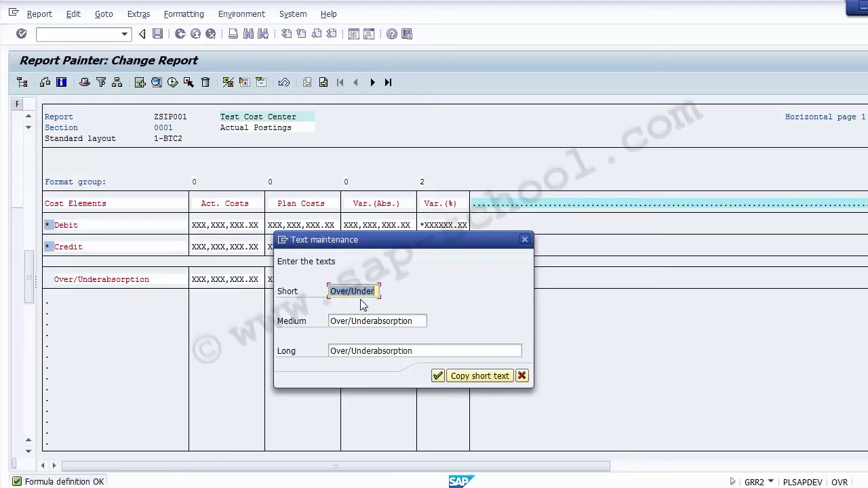
text(Average)
key(shift+Home)
key(ctrl+c)
click(369, 319)
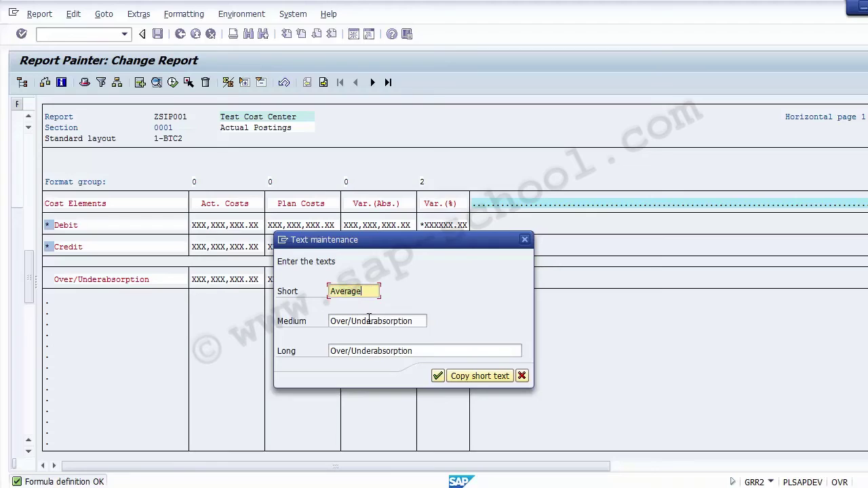
key(ctrl+a)
key(ctrl+v)
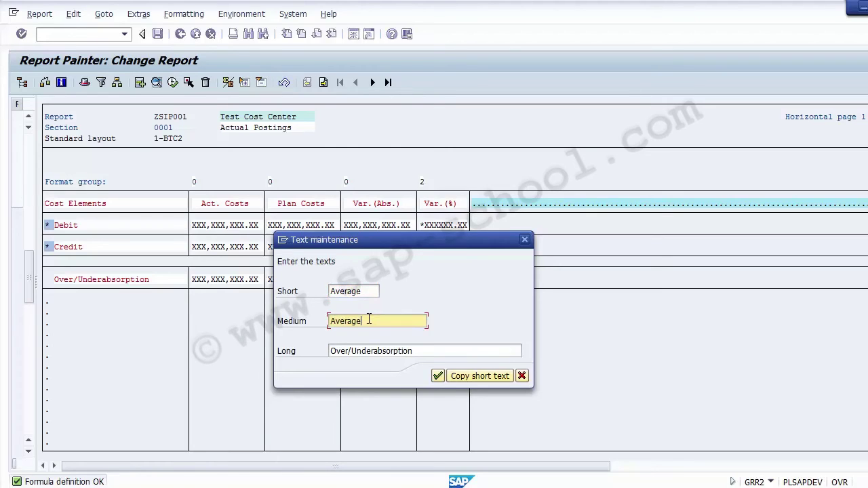
click(375, 350)
key(ctrl+a)
key(ctrl+v)
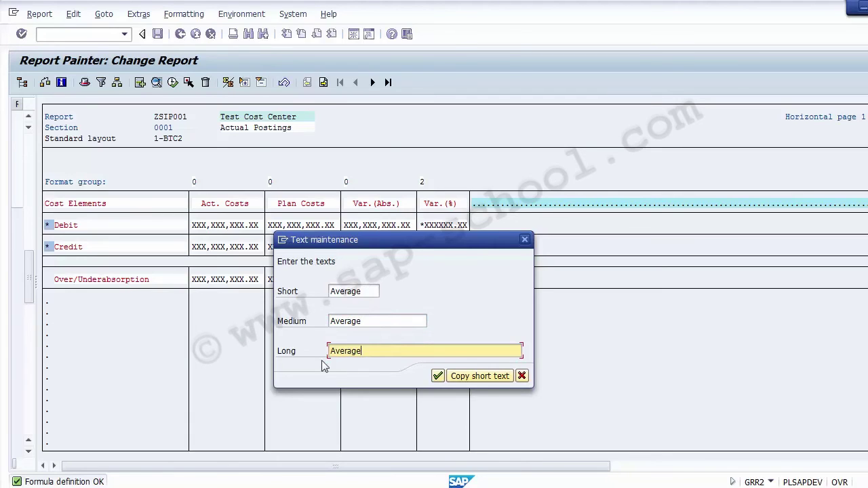
click(437, 377)
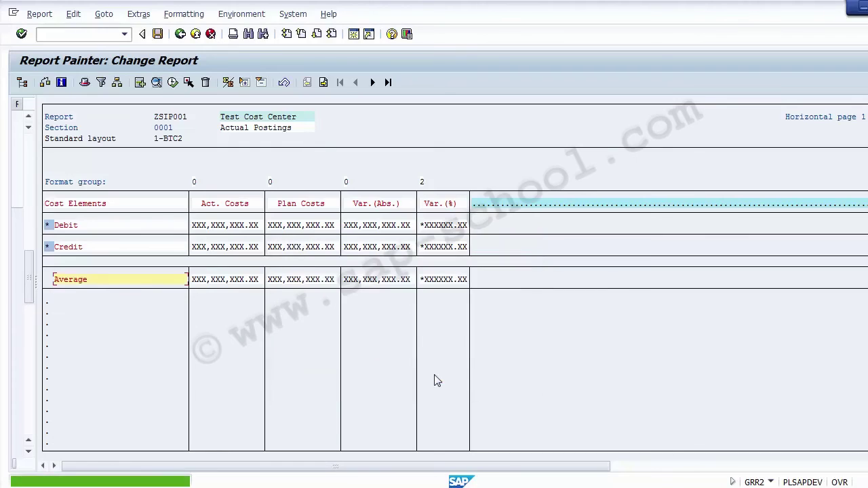
drag(89, 279, 53, 279)
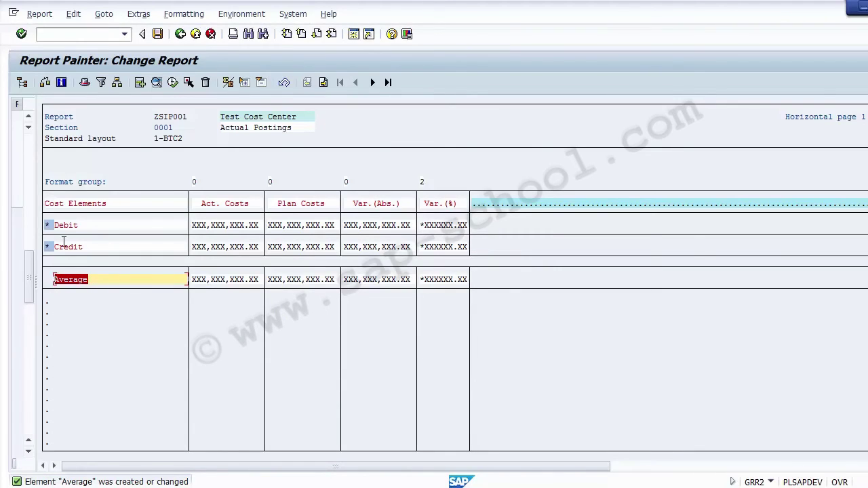
- Open the Act. Costs column's definition and look through the available basic key figures, keeping Costs selected
click(223, 205)
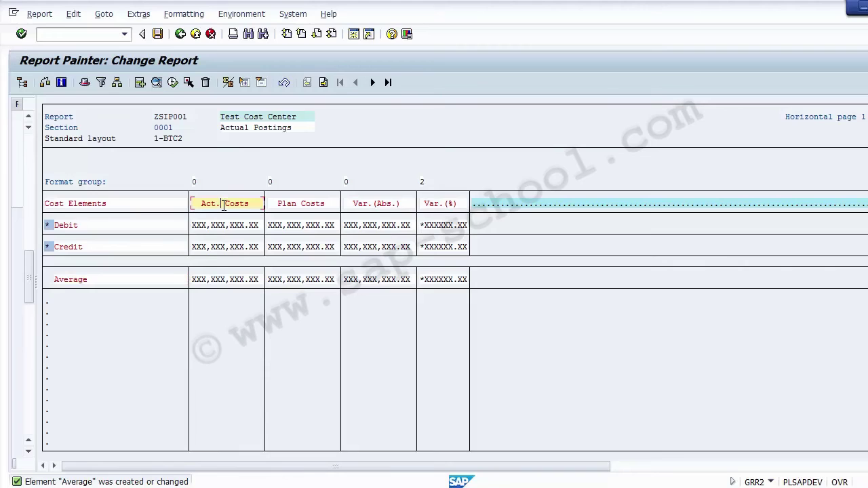
double_click(222, 204)
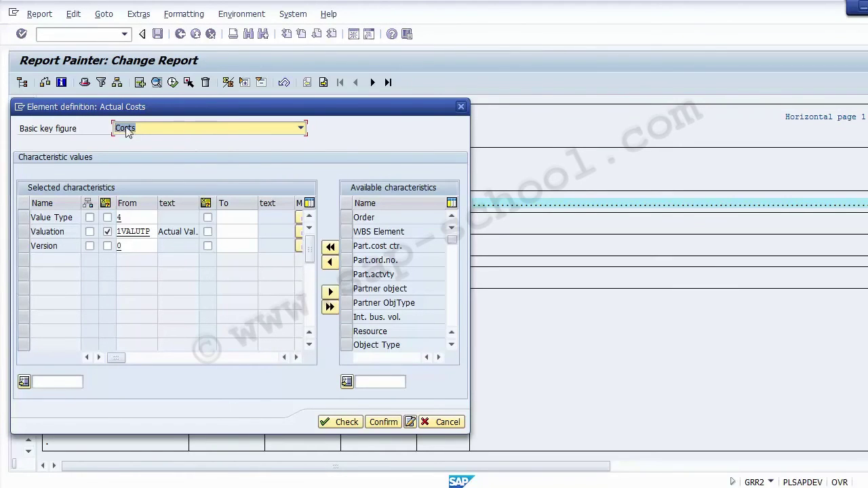
click(46, 130)
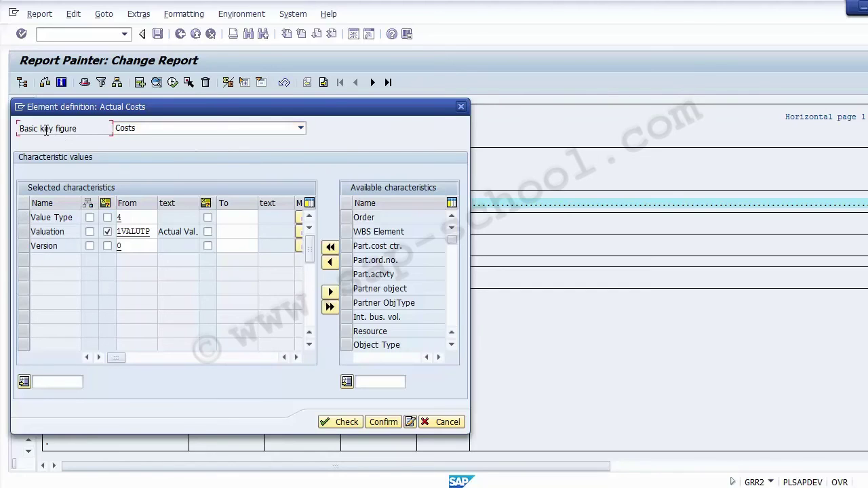
click(148, 127)
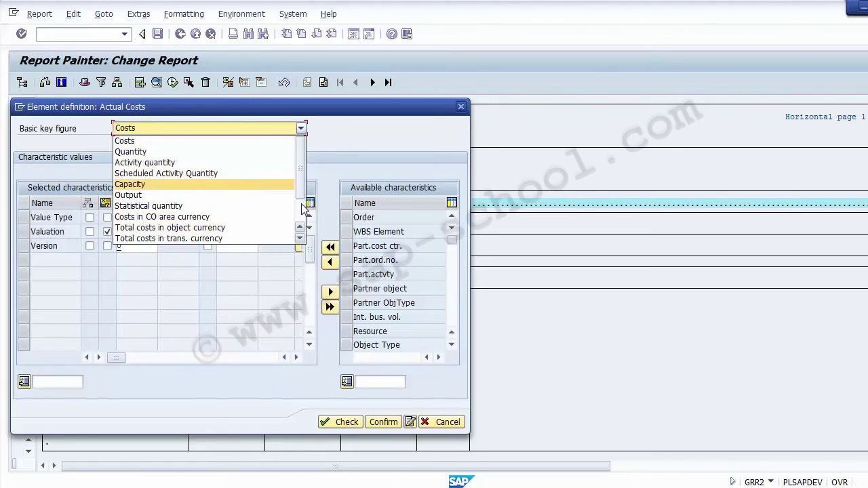
scroll(303, 210, down, 2)
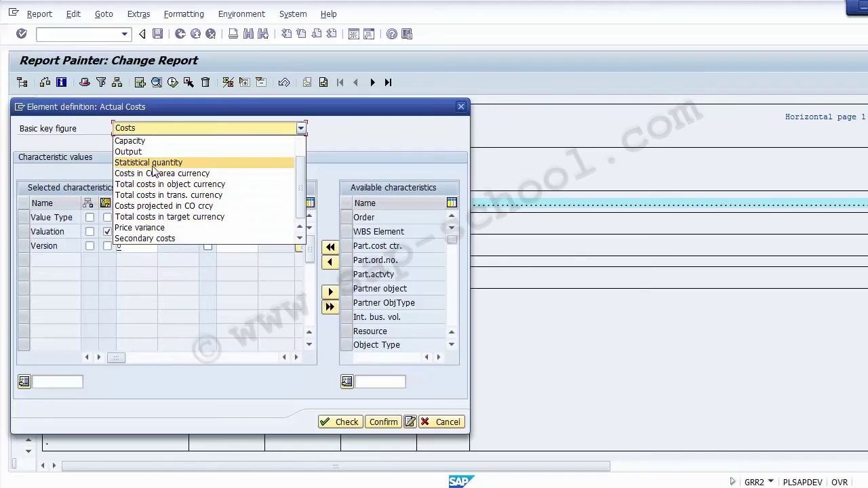
scroll(258, 185, up, 2)
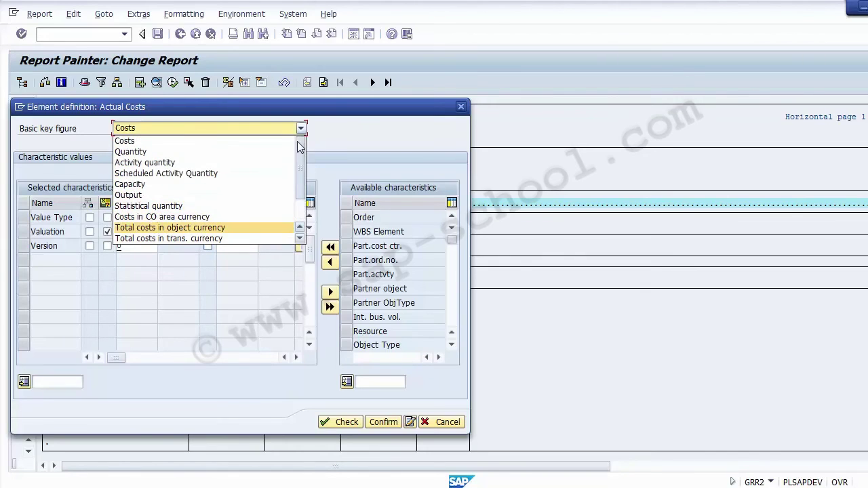
click(223, 142)
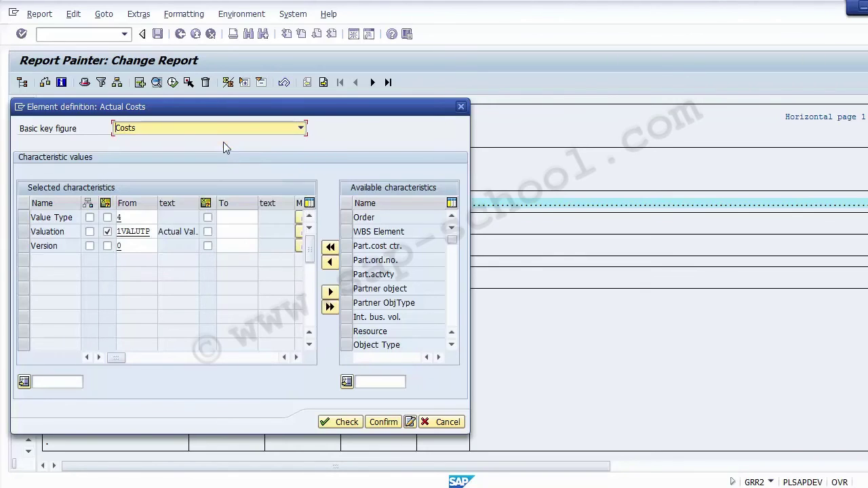
- Look up the possible entries for the column's Value Type, comparing Plan and Actual, and close the list without changing the value
click(133, 218)
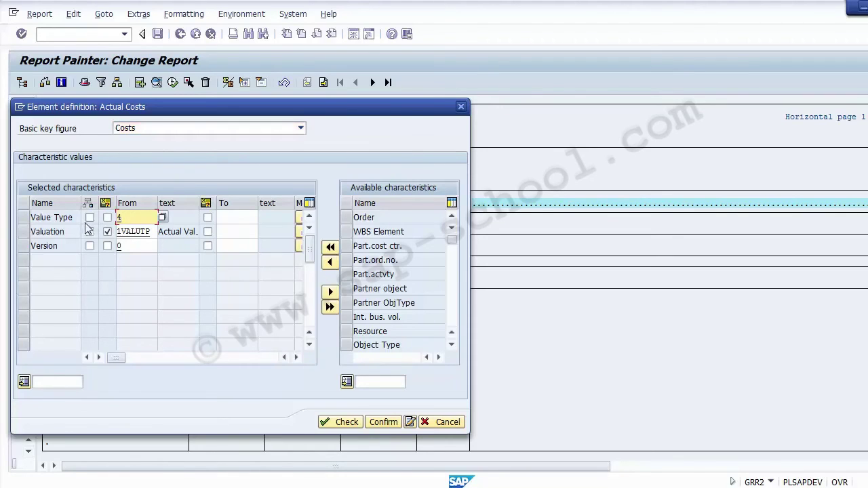
click(42, 217)
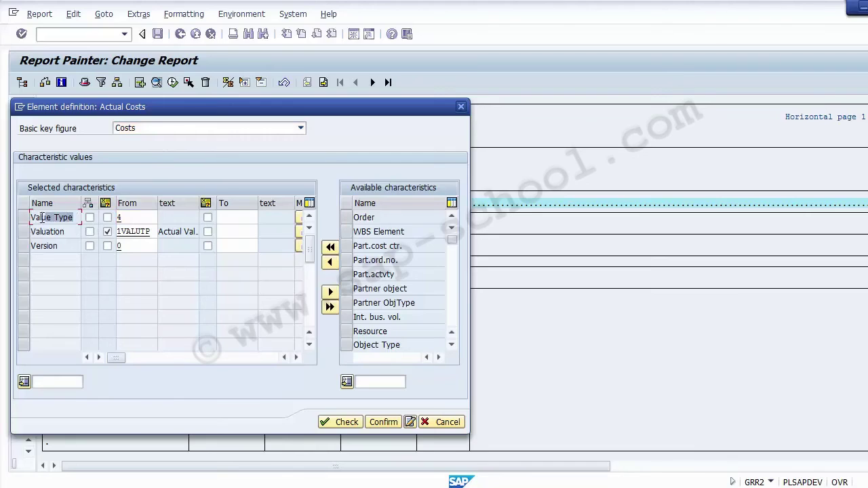
click(145, 217)
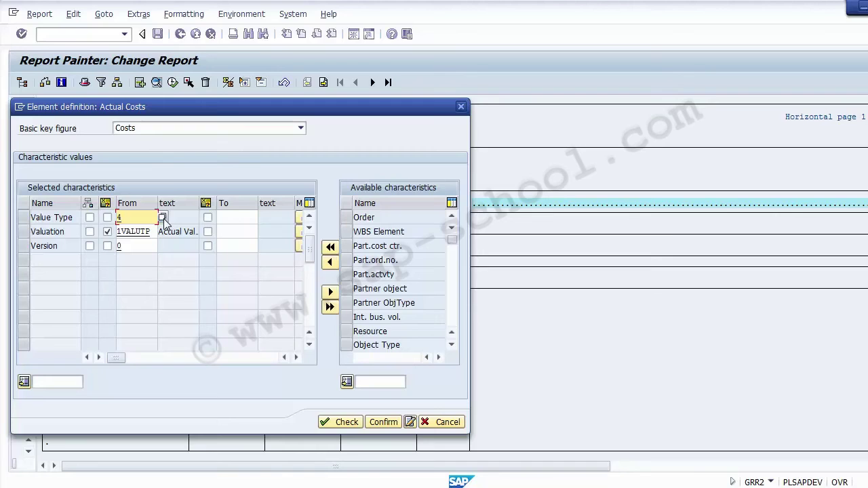
click(162, 217)
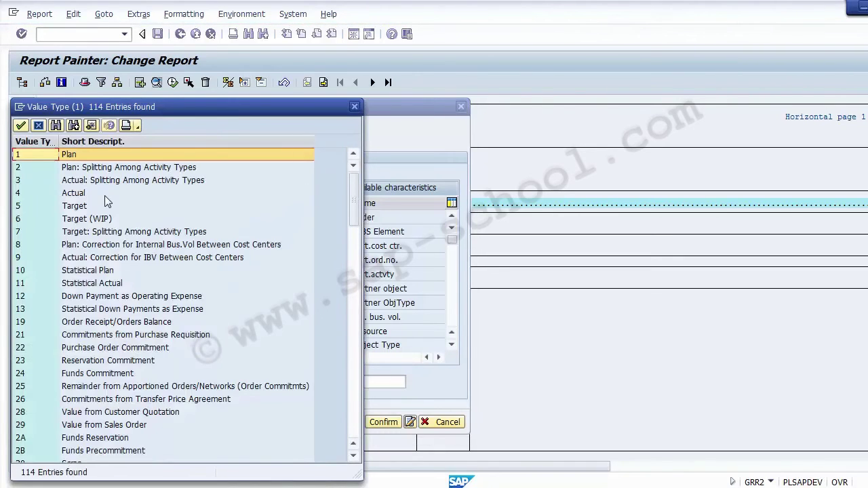
click(105, 194)
click(84, 155)
click(101, 193)
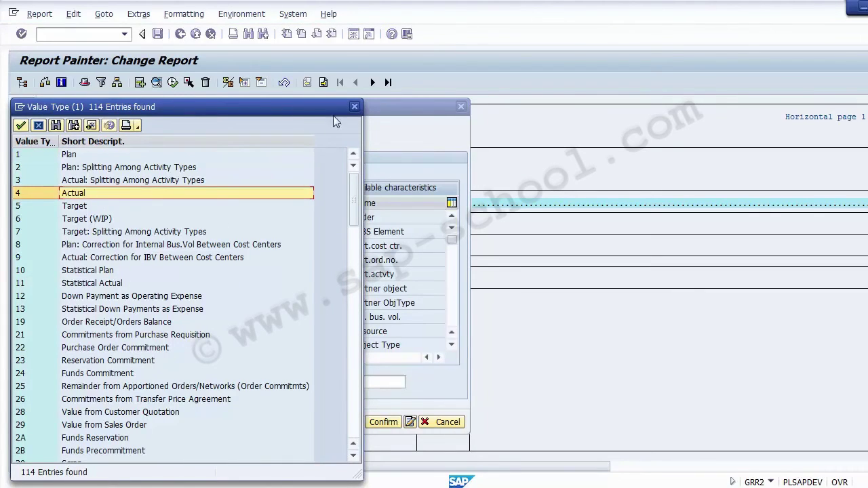
click(356, 106)
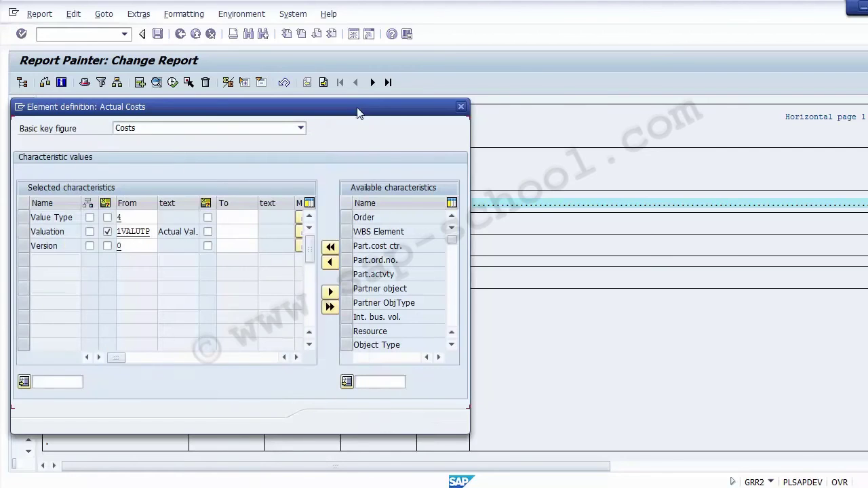
click(346, 421)
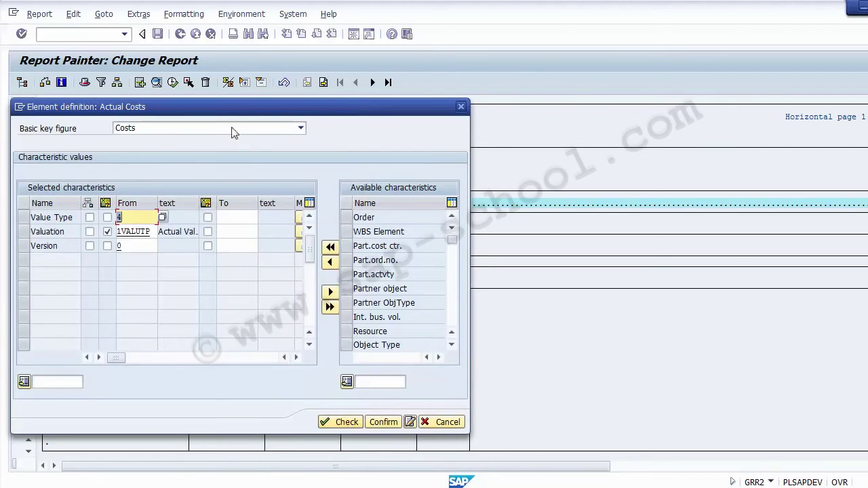
drag(372, 122, 323, 227)
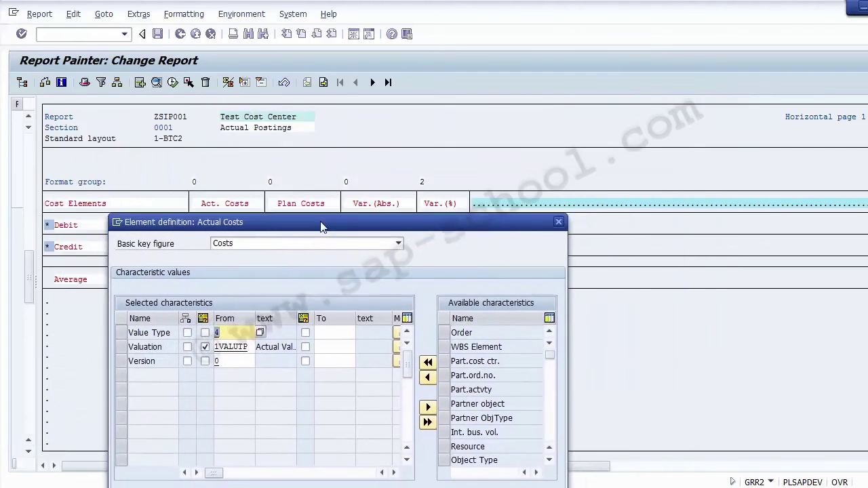
click(227, 333)
drag(287, 219, 290, 263)
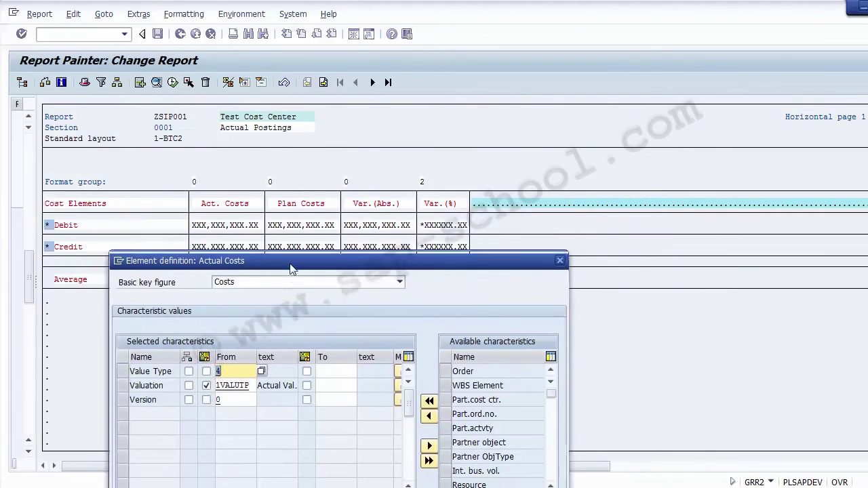
click(235, 377)
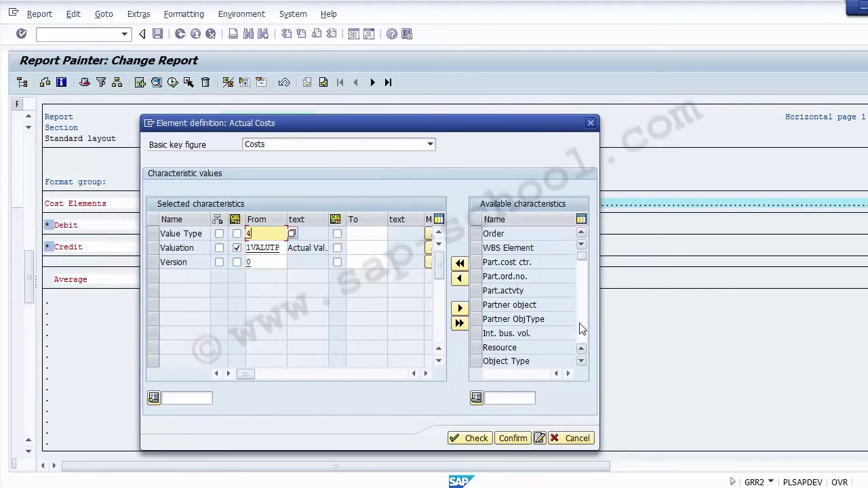
- Add Document Number from the available characteristics to the column's selected characteristics
click(582, 361)
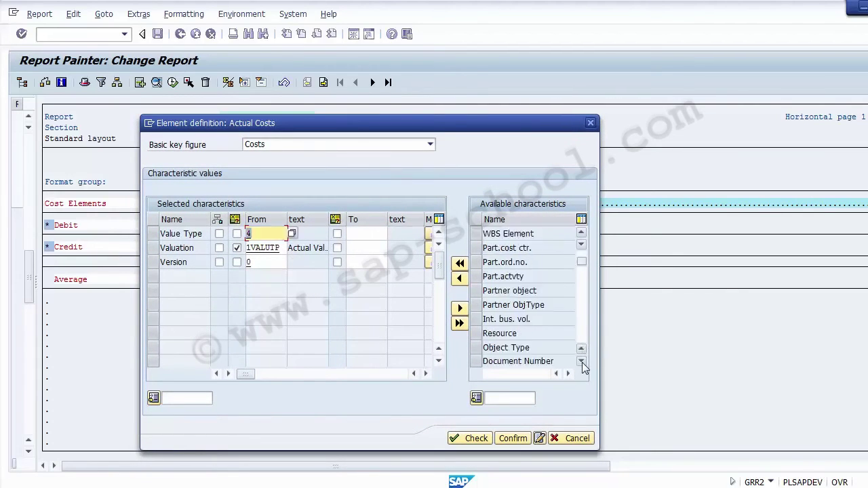
click(581, 361)
click(582, 362)
click(581, 362)
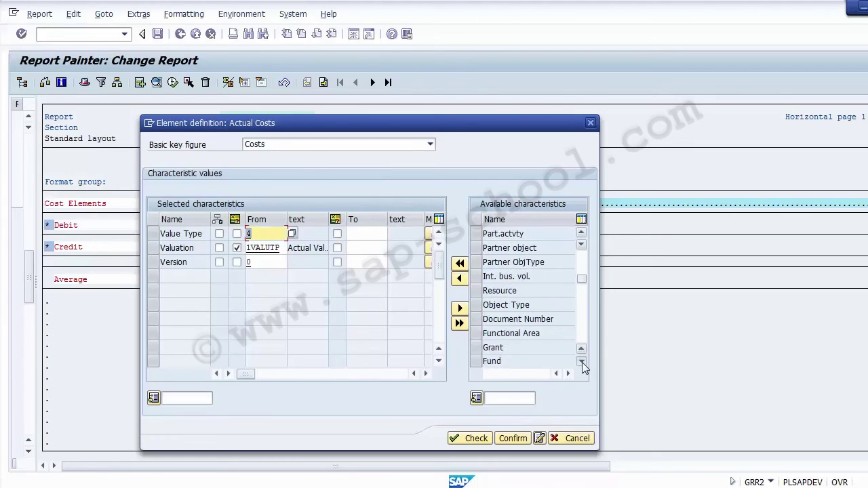
click(582, 362)
click(484, 306)
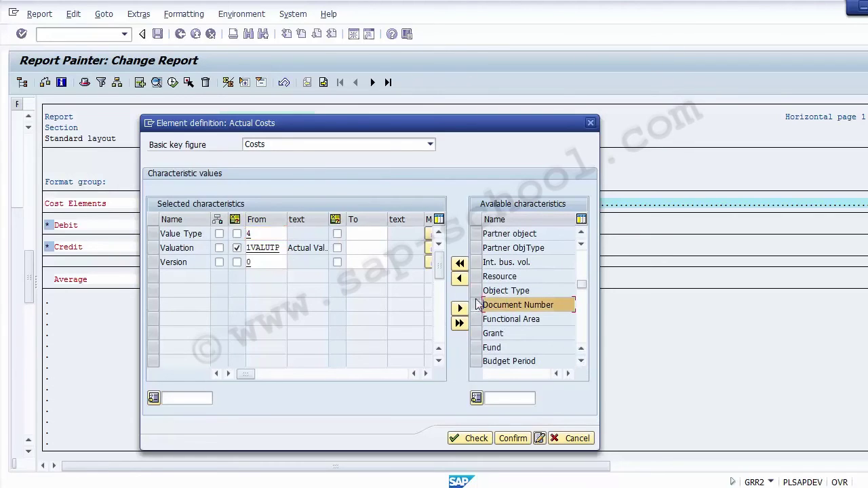
click(460, 280)
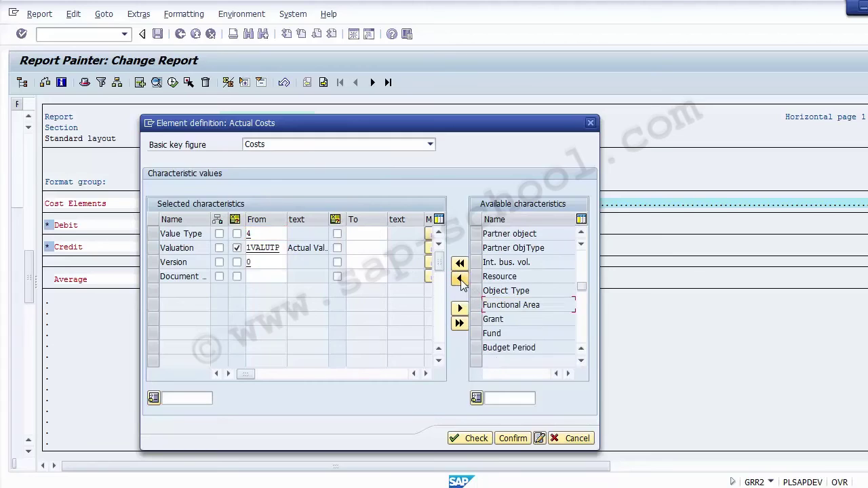
- Try to use a variable as the Document Number's From value, looking for possible entries, and to confirm the definition
click(291, 277)
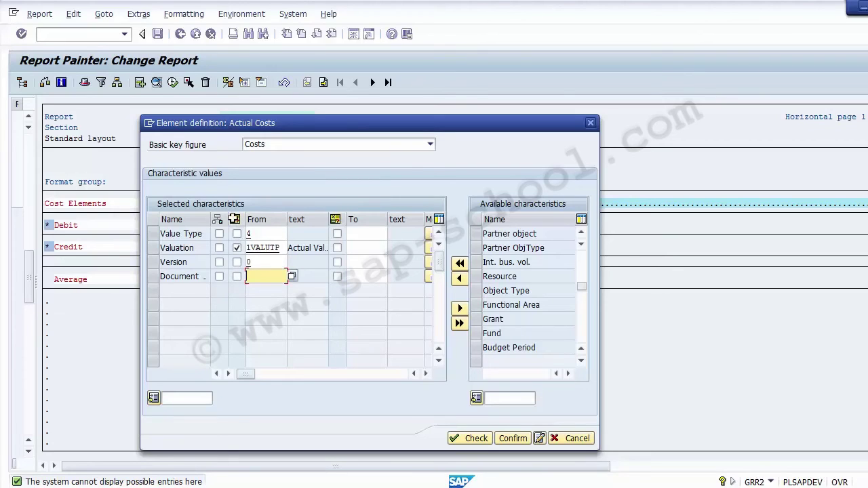
click(237, 277)
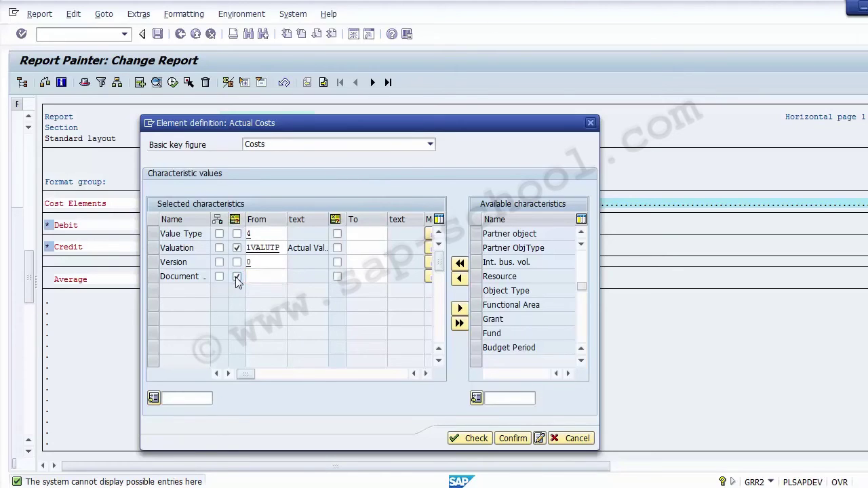
click(291, 277)
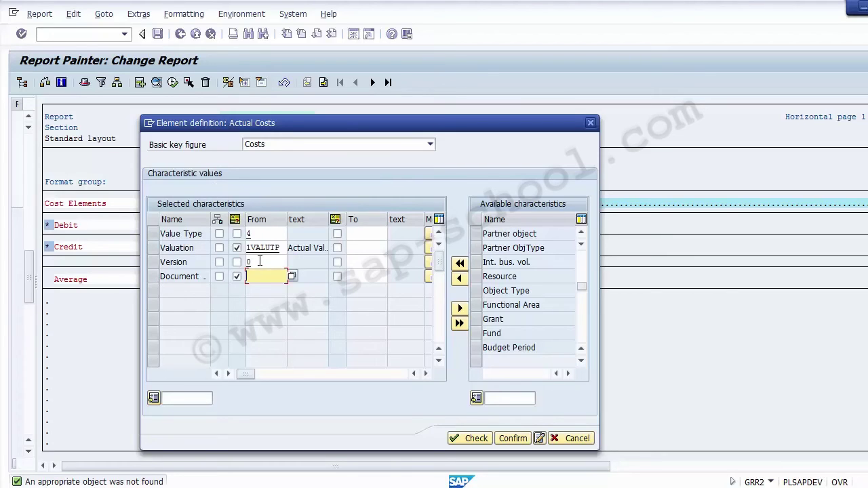
click(472, 439)
click(511, 438)
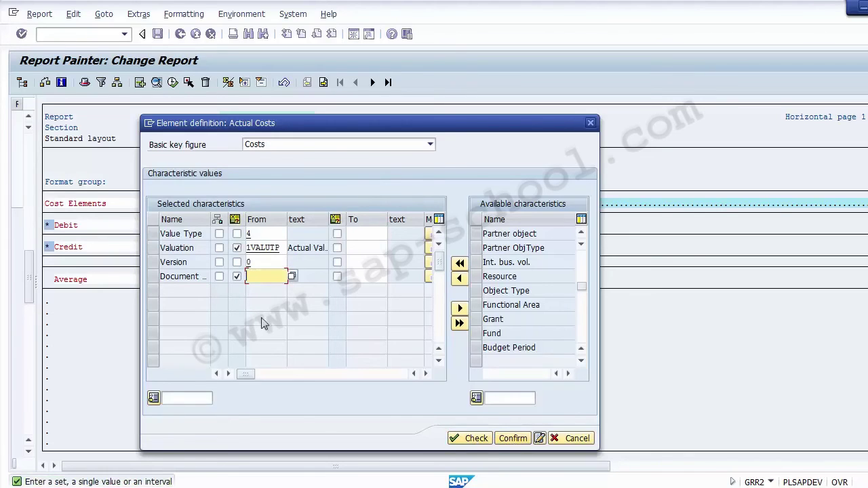
- Clear the Document Number's variable option and remove the characteristic from the column's selected characteristics
click(236, 277)
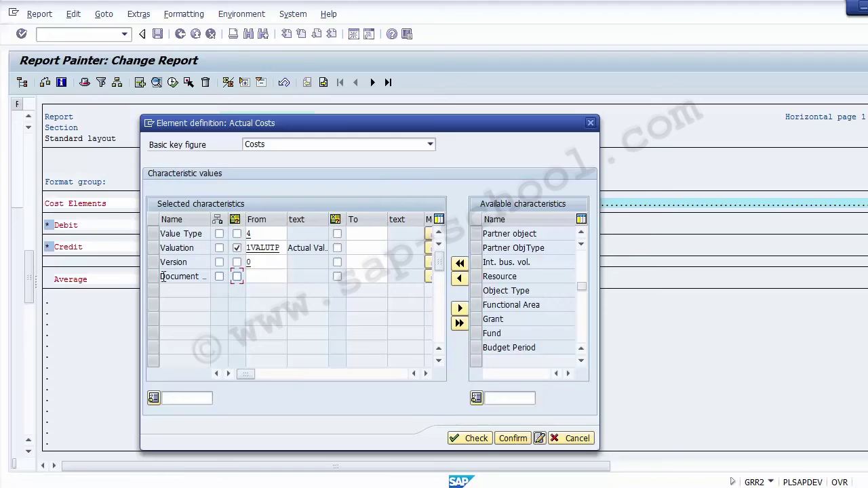
click(153, 276)
click(460, 308)
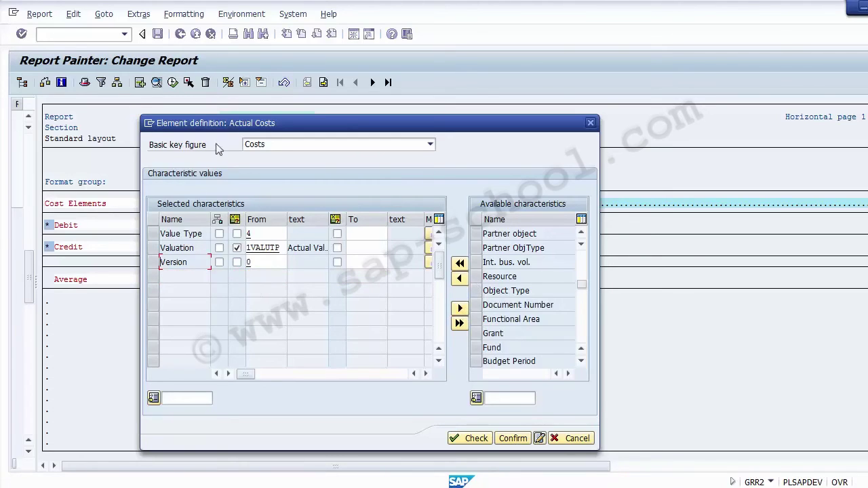
- Set the Act. Costs column's short, medium and long texts to Column 1 and confirm the column definition
drag(244, 123, 205, 233)
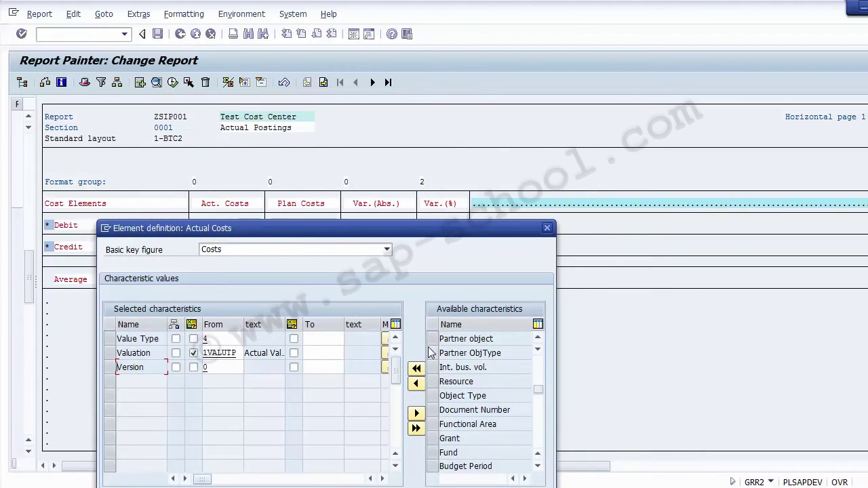
drag(400, 229, 560, 85)
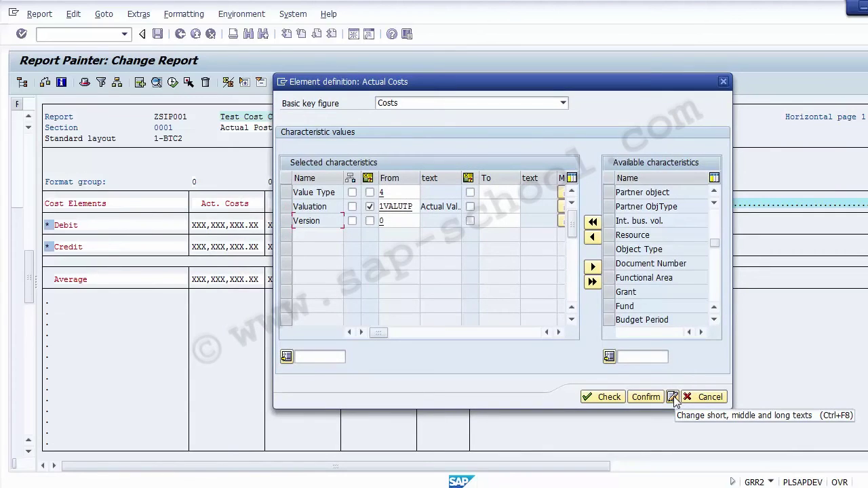
click(674, 396)
drag(189, 147, 405, 188)
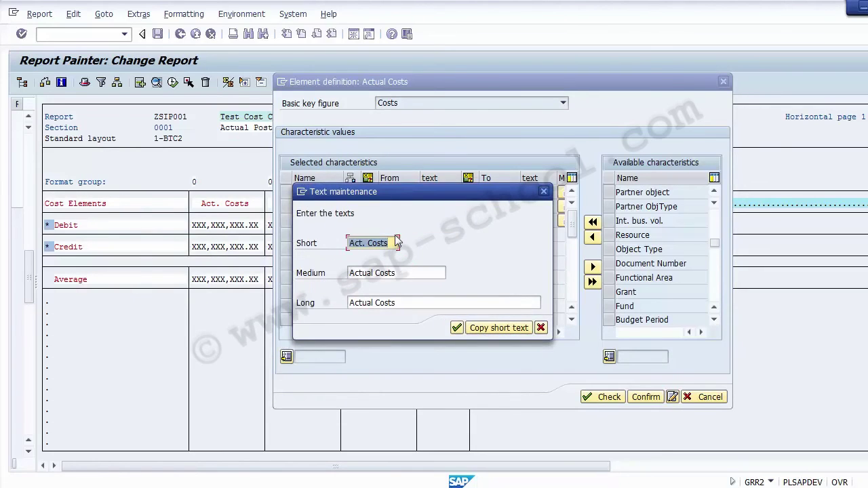
text(Column 1)
key(Tab)
key(Tab)
text(Column 1)
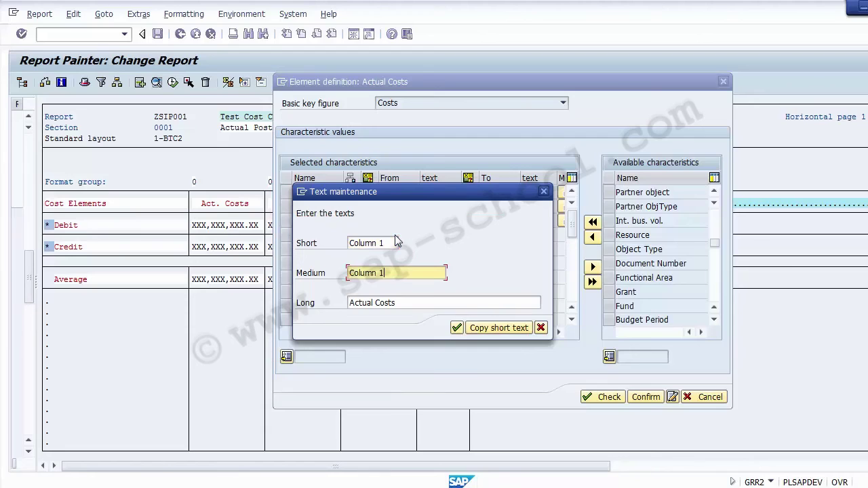
key(Tab)
key(ctrl+a)
text(Column 1)
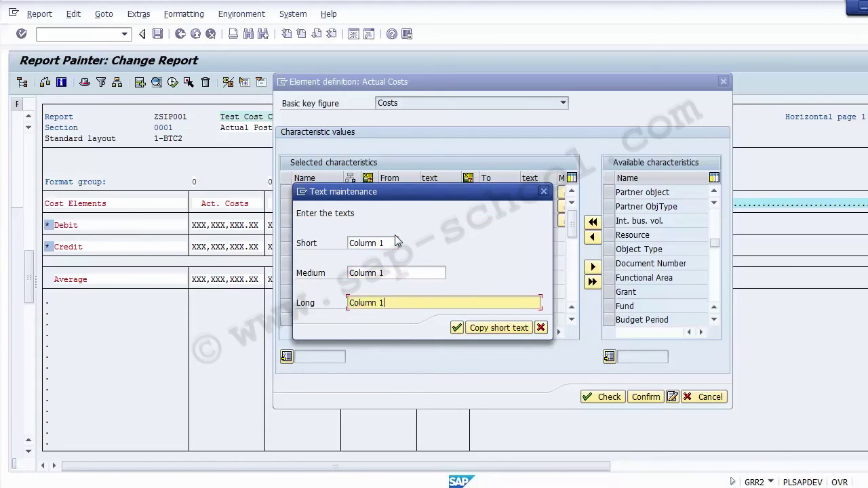
click(456, 328)
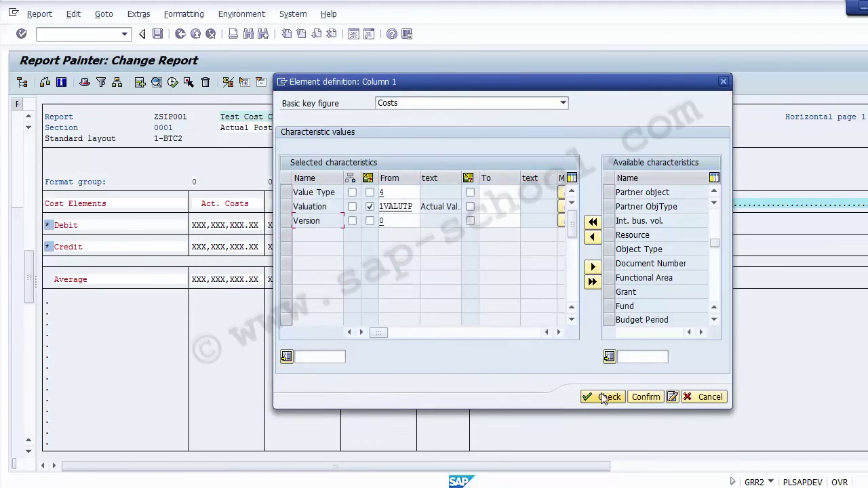
click(643, 398)
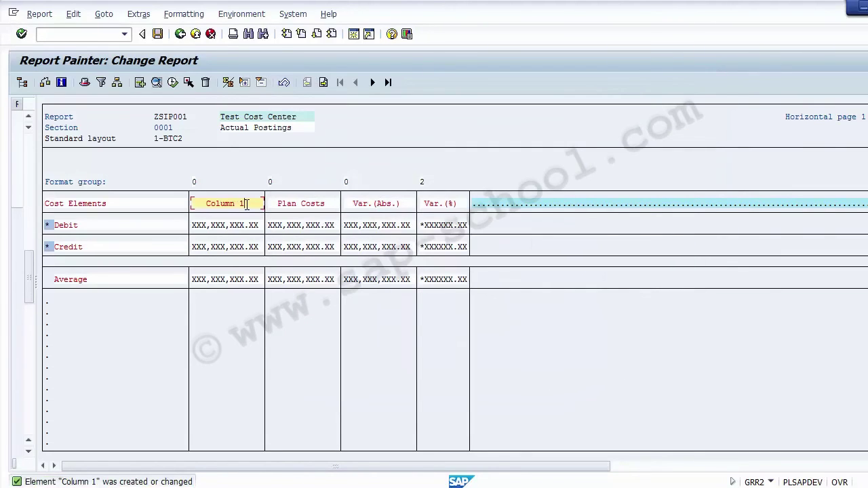
drag(247, 204, 193, 201)
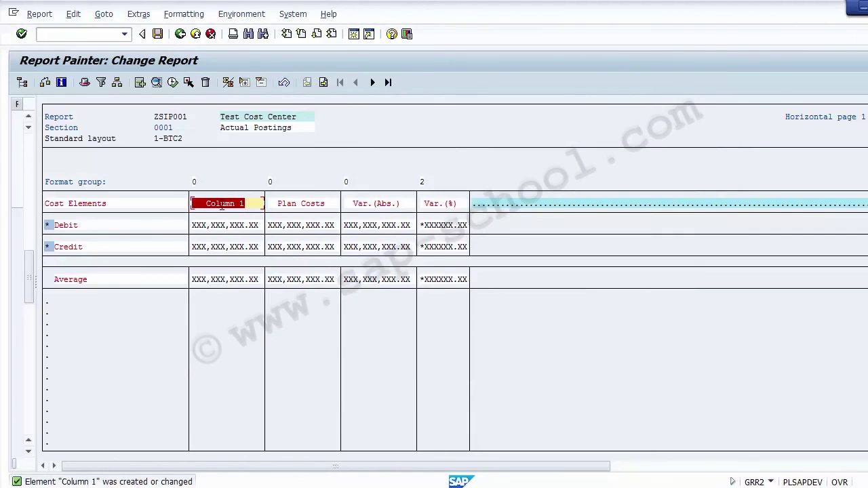
- Open the text maintenance of the Column 1 element definition and set its short text to Act. Cost
click(222, 206)
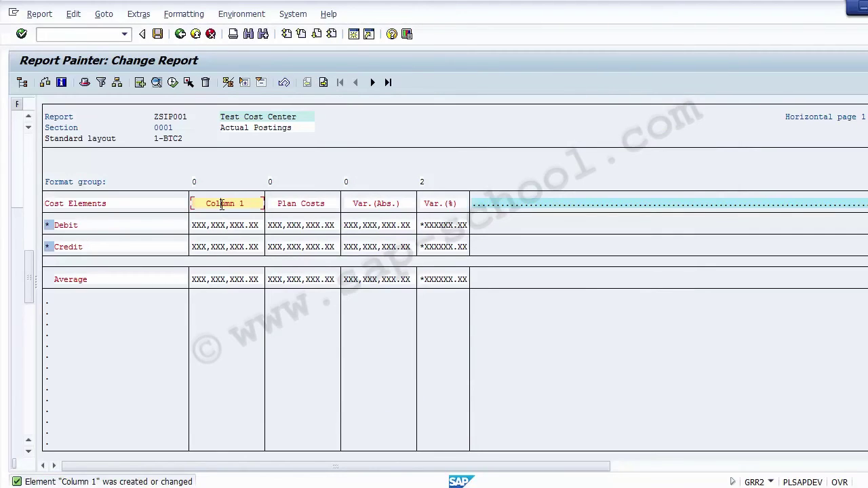
double_click(221, 205)
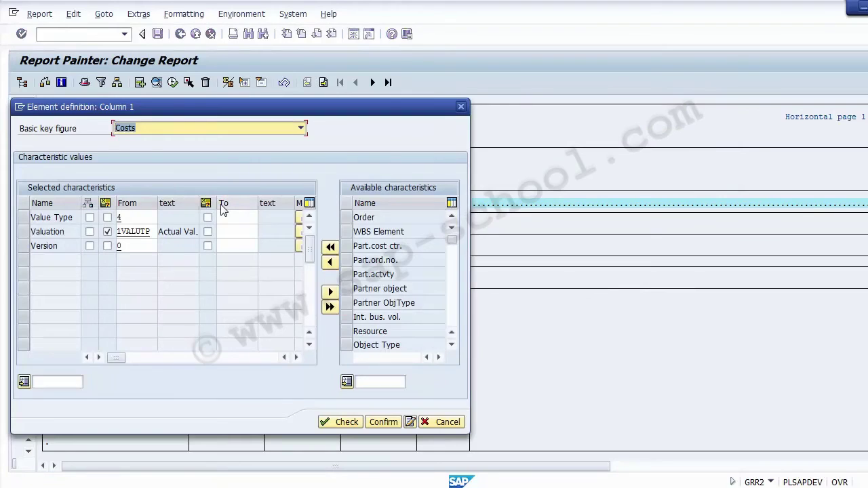
click(410, 422)
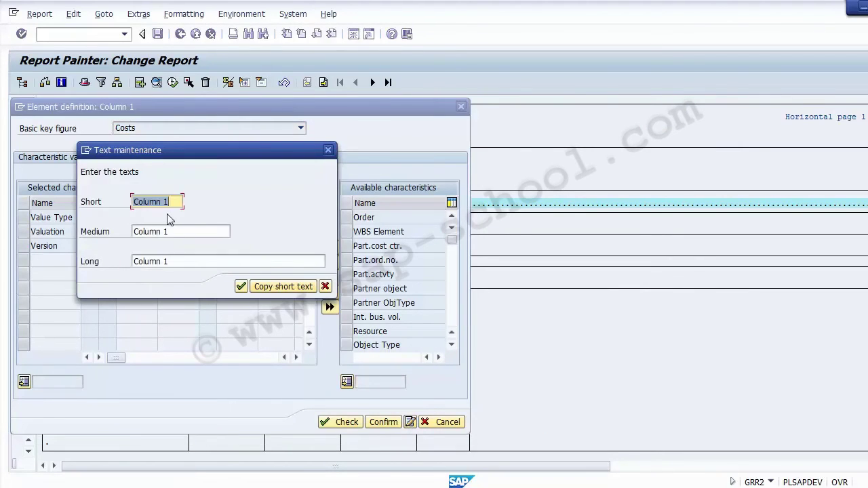
text(Ac)
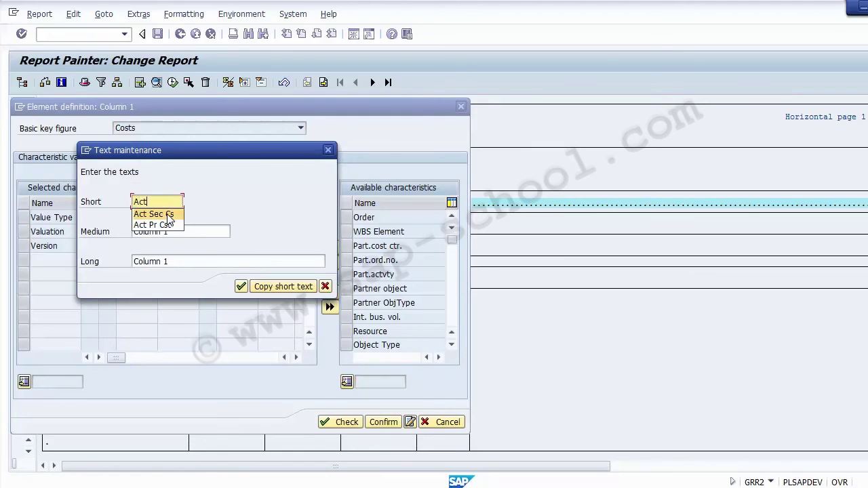
text(t. Cost)
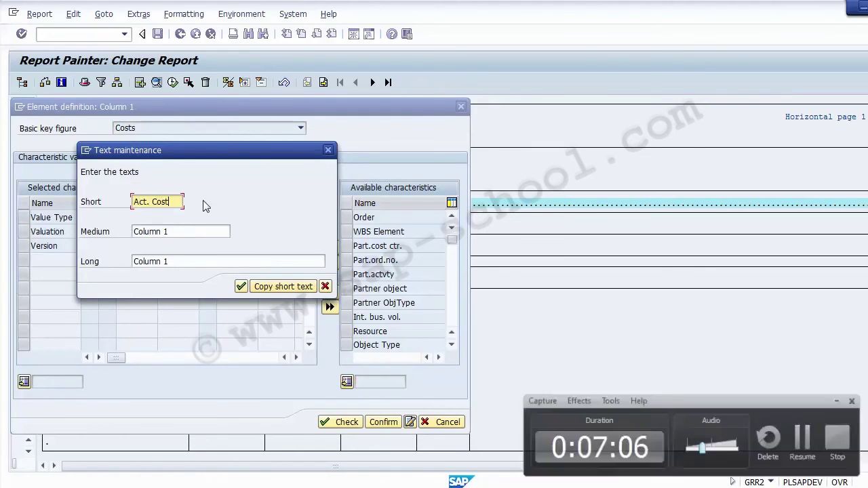
- Set the column's medium text to Actual Cost
click(178, 232)
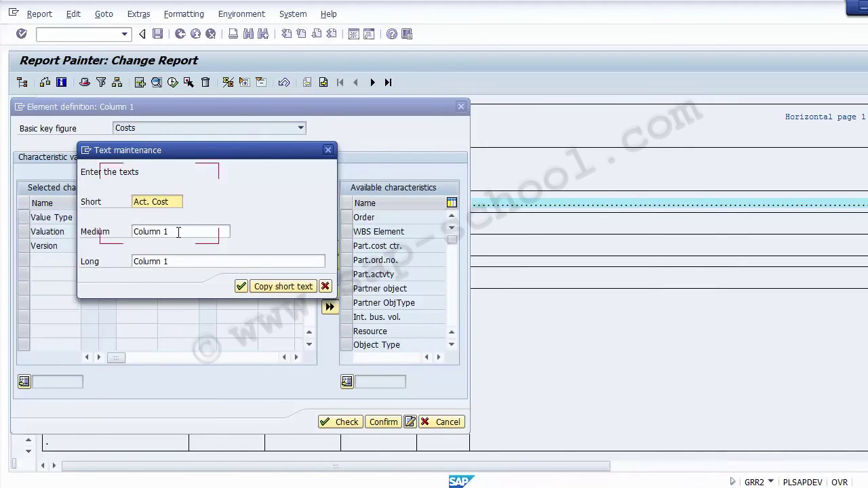
key(BackSpace)
key(BackSpace)
key(BackSpace)
key(BackSpace)
key(BackSpace)
key(BackSpace)
key(BackSpace)
key(BackSpace)
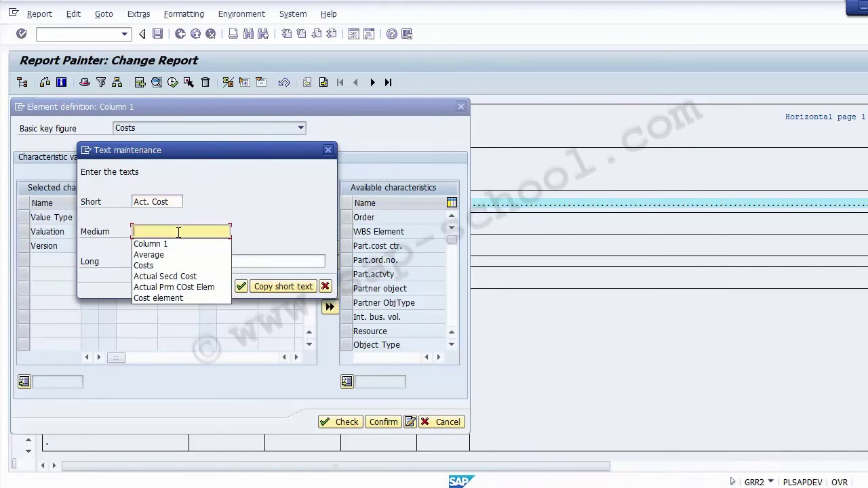
text(M)
key(BackSpace)
text(Actual Cost)
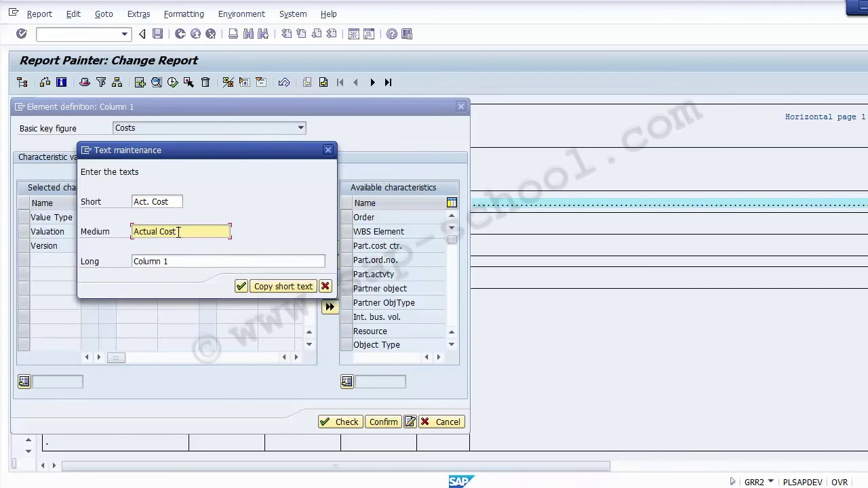
- Set the column's long text to Actual Cost, then check and confirm the element definition
click(183, 261)
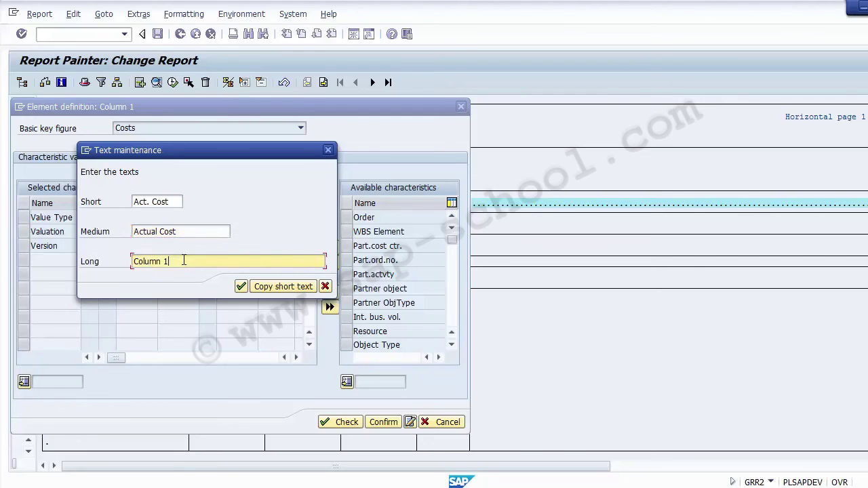
key(ctrl+a)
text(Actual Cost)
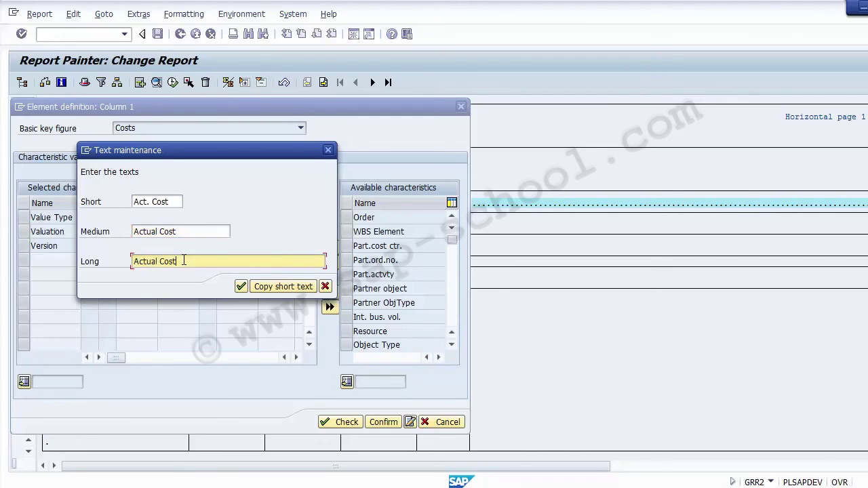
click(241, 287)
click(337, 424)
click(382, 423)
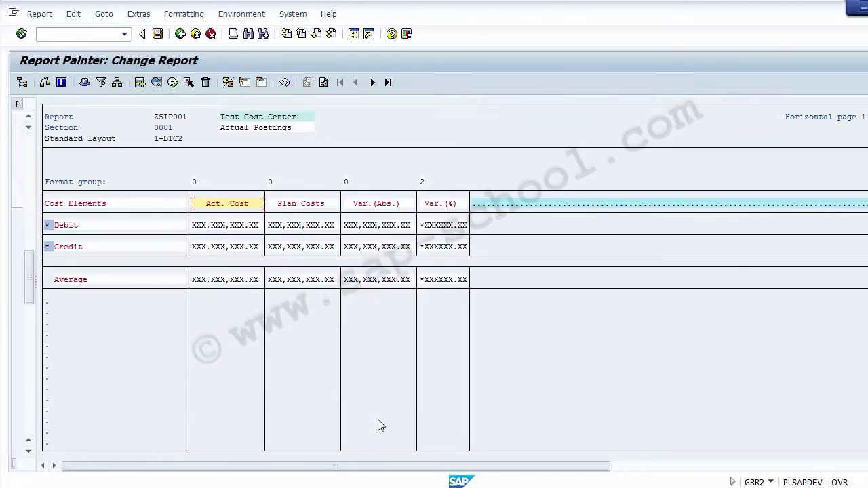
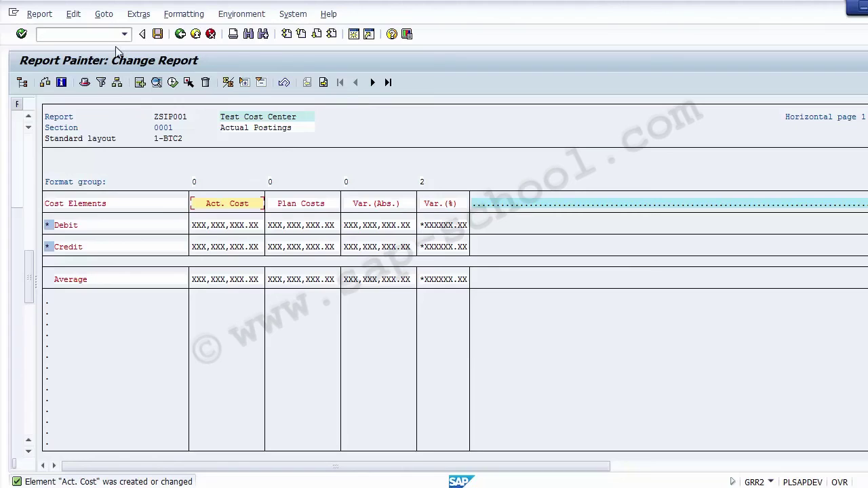
- Review the report header settings of ZSIP001 and their export parameters, closing both without changes
click(105, 15)
mouse_move(141, 23)
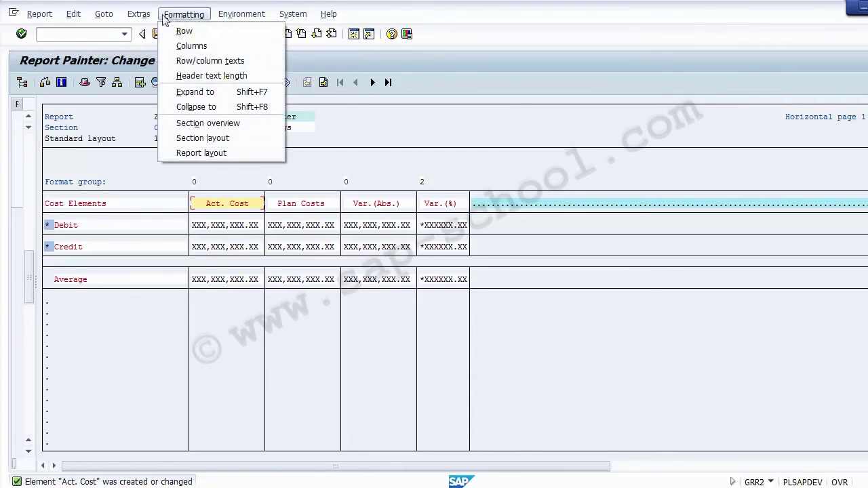
mouse_move(100, 17)
mouse_move(73, 15)
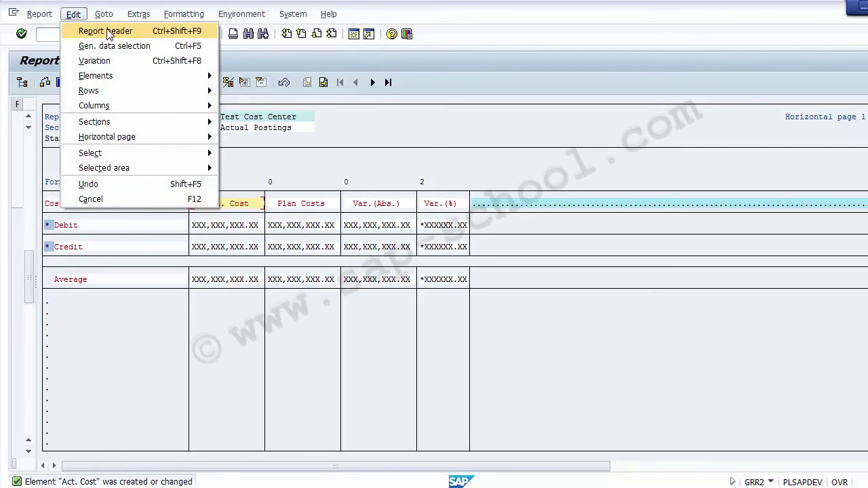
key(Escape)
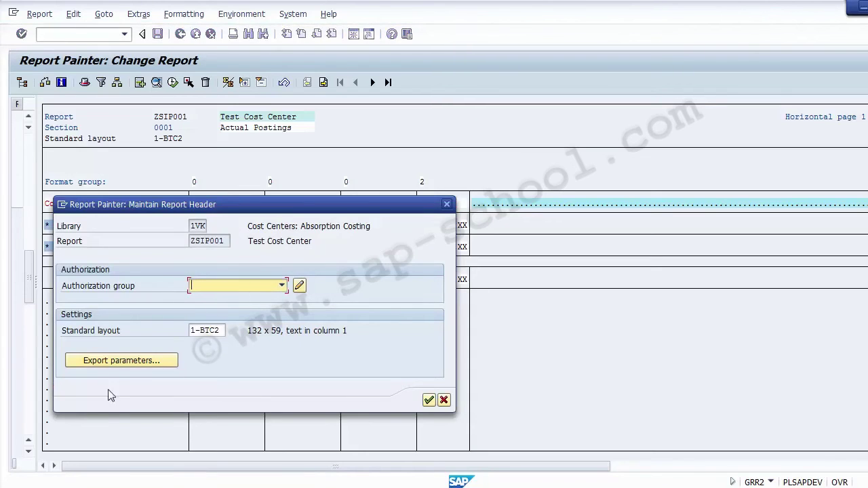
click(105, 363)
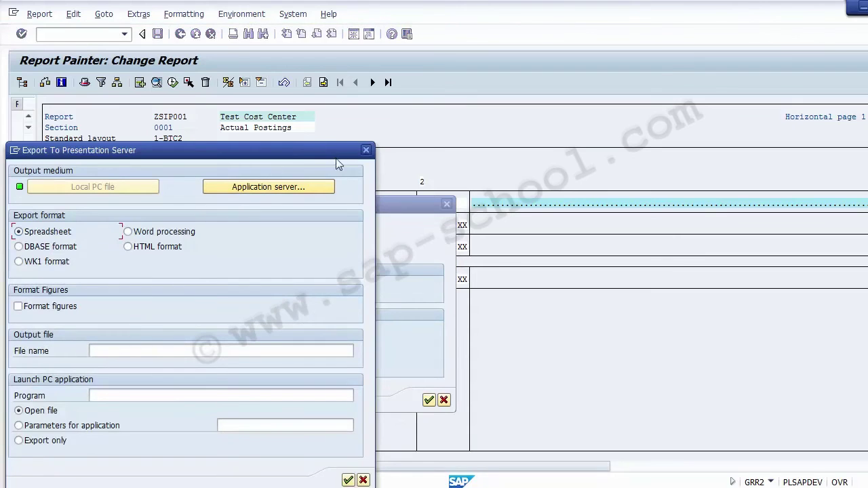
click(366, 150)
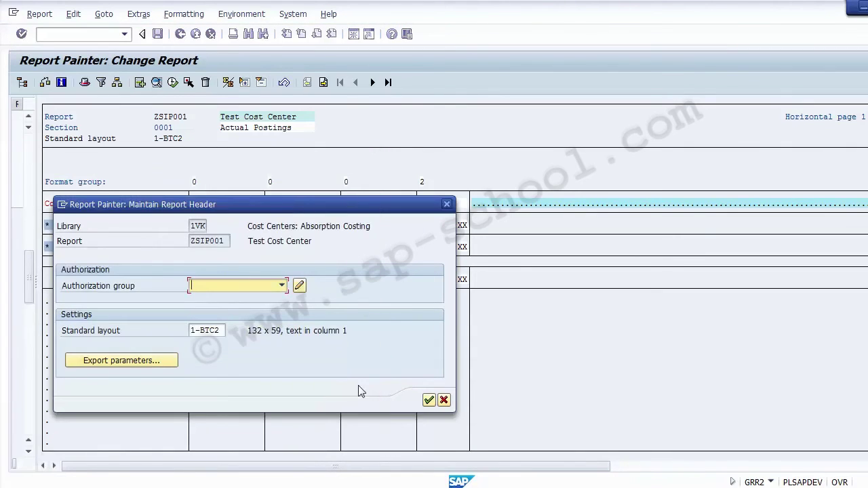
click(444, 400)
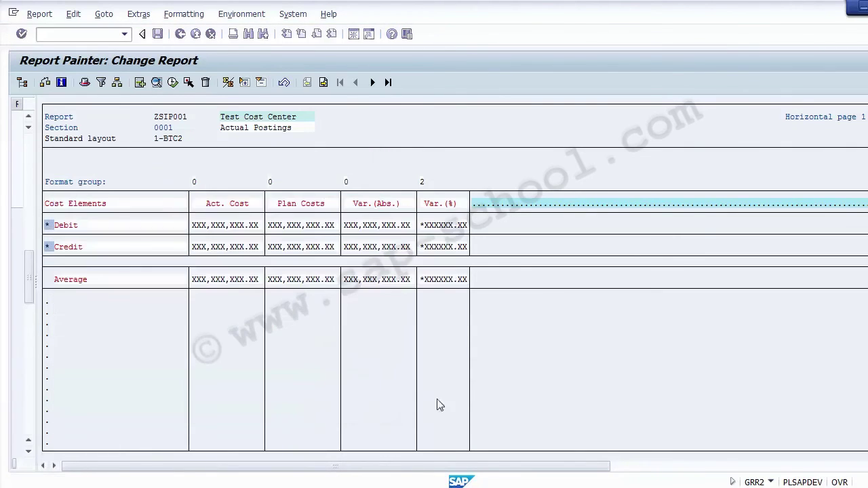
- Open the report's header texts for editing
click(73, 14)
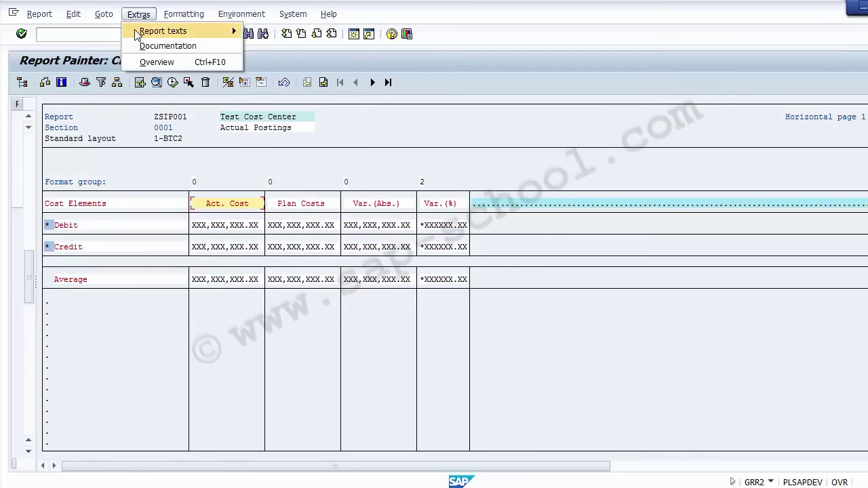
mouse_move(208, 33)
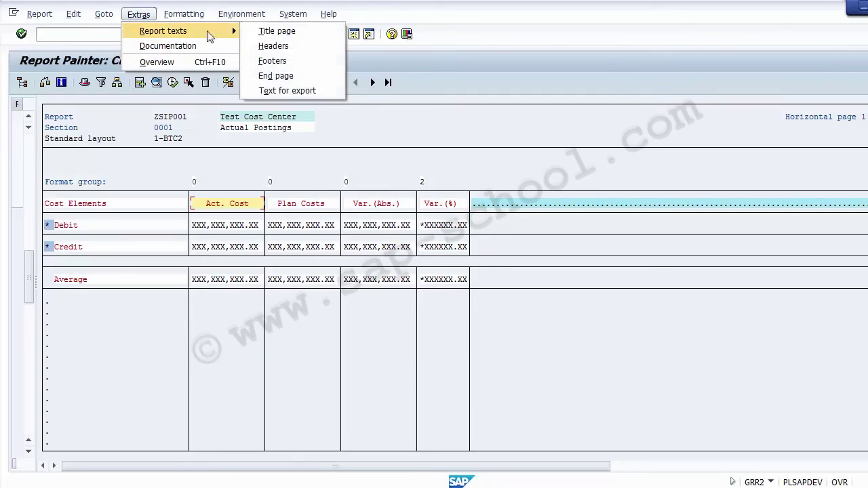
click(273, 46)
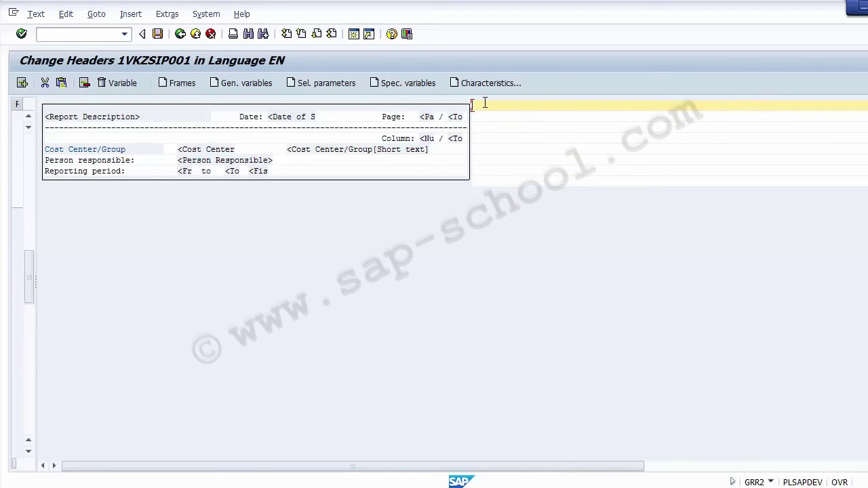
- Look through the general text variables offered for the header and cancel without inserting one
click(239, 85)
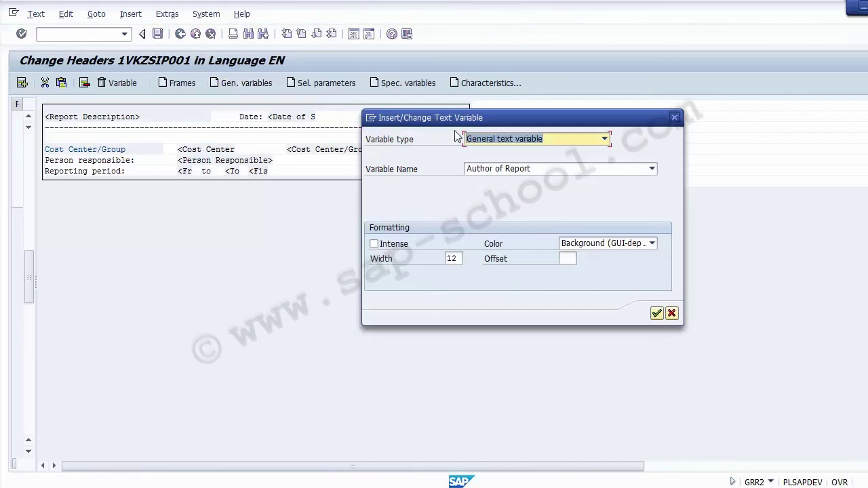
click(537, 168)
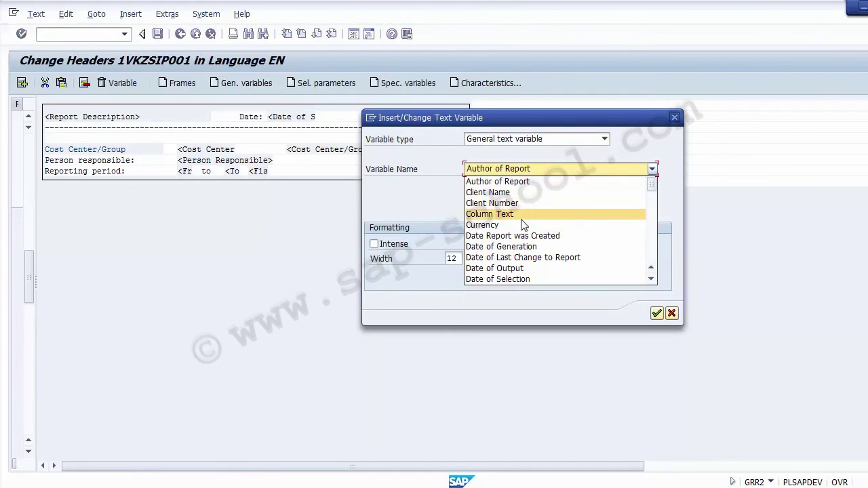
click(656, 312)
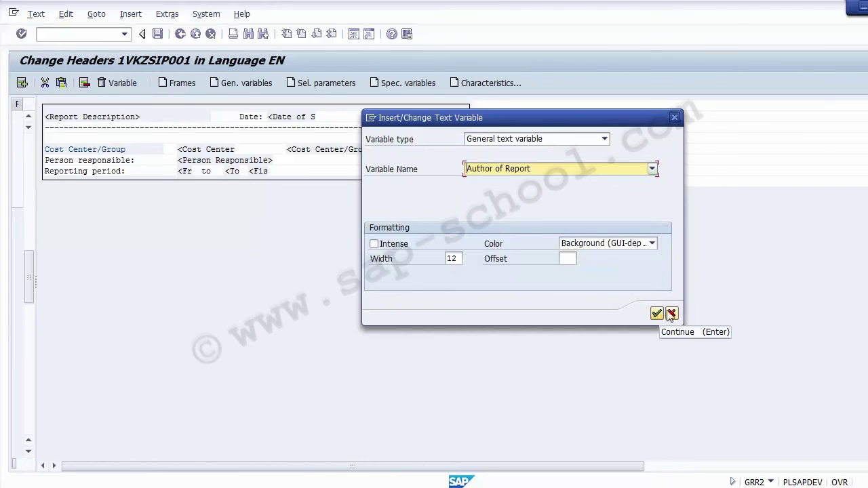
click(668, 314)
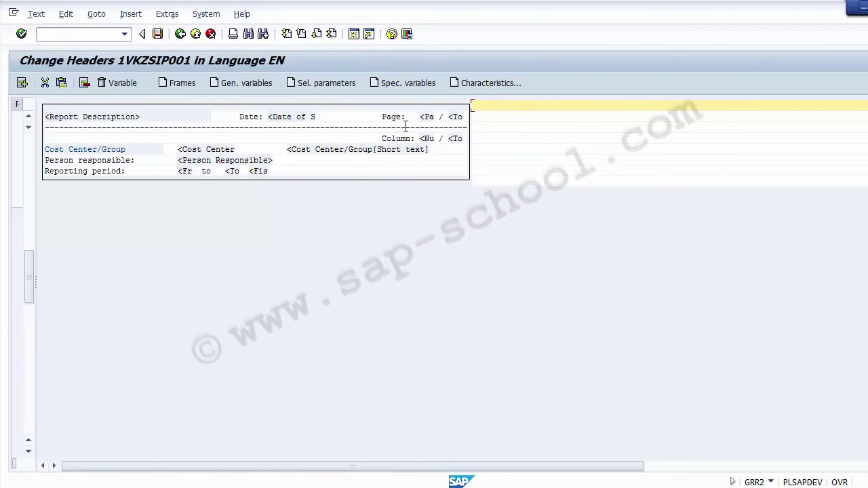
- Insert a selection parameter text variable for the Controlling Area value in the empty header area beside the frame
click(323, 84)
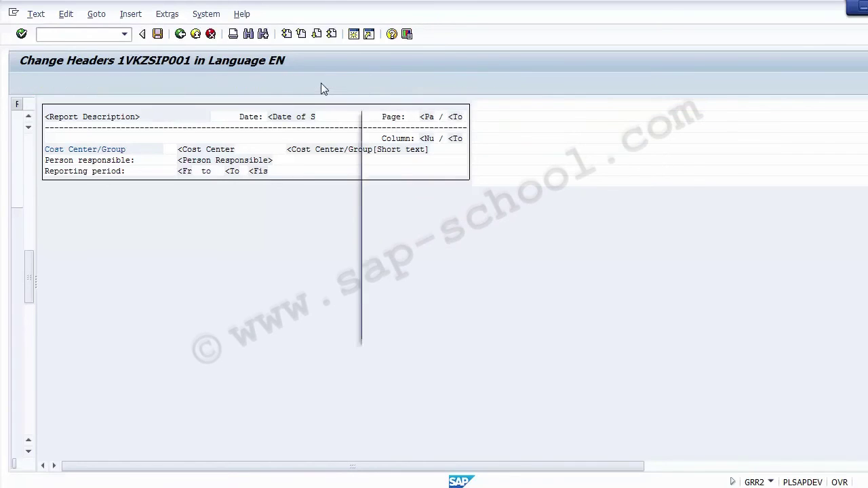
click(515, 170)
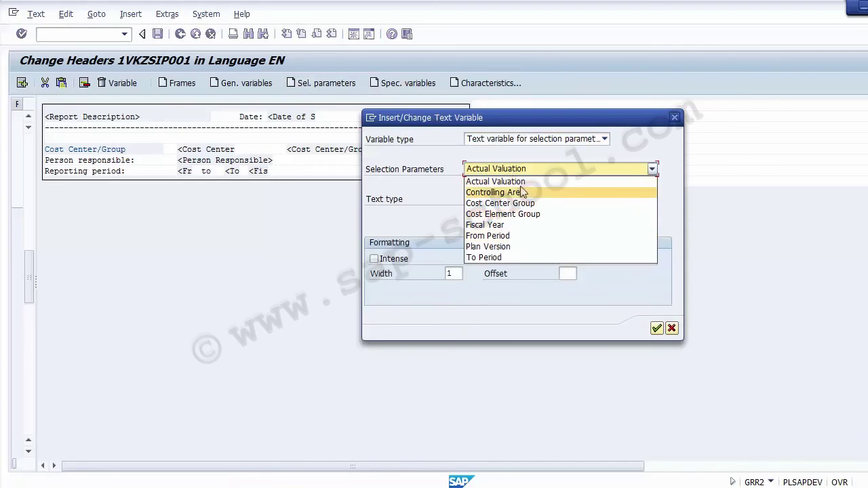
click(650, 146)
click(558, 169)
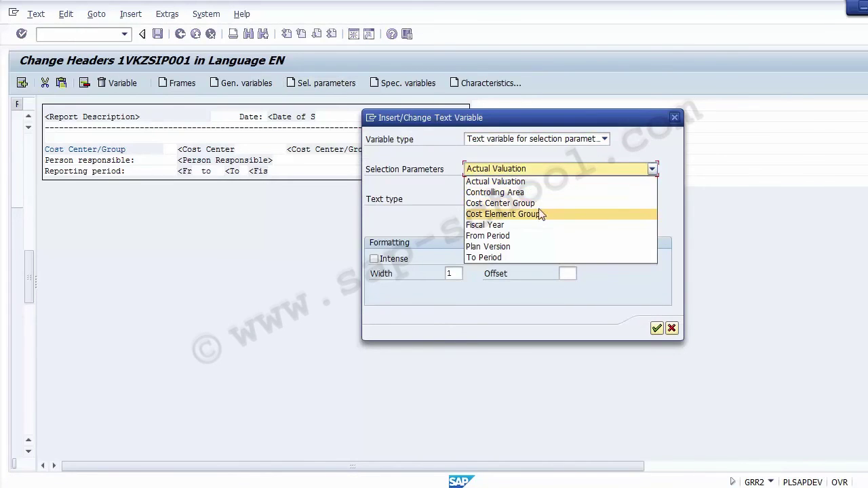
click(533, 192)
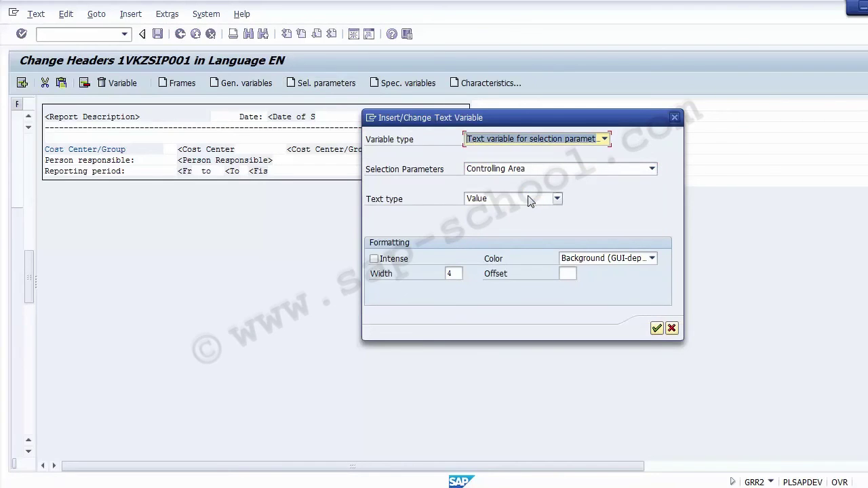
click(656, 328)
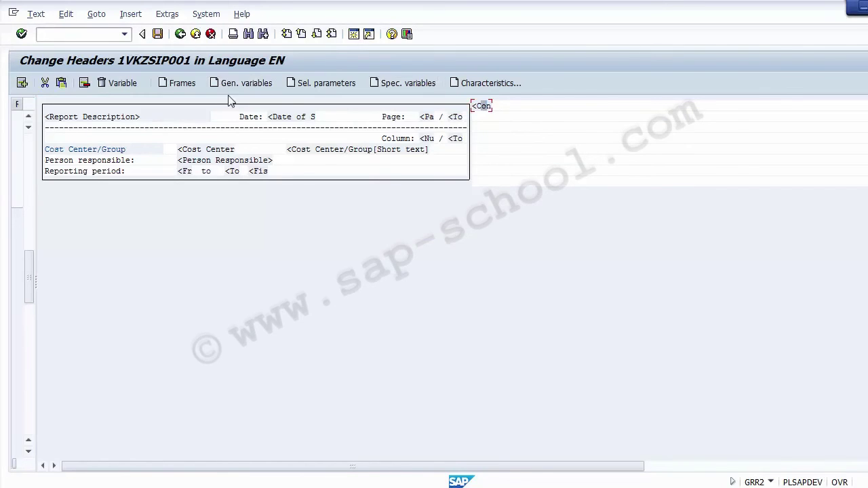
- Delete the Controlling Area variable from the header, and open and cancel the insertion of a special text variable
click(120, 84)
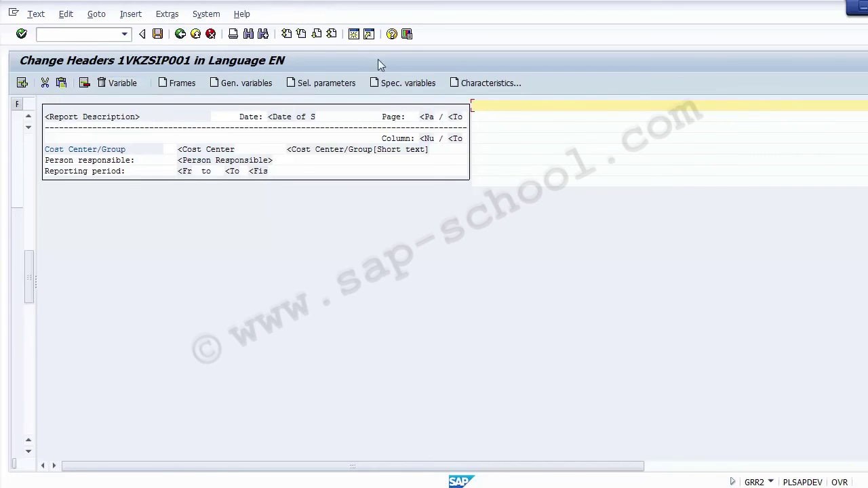
click(404, 83)
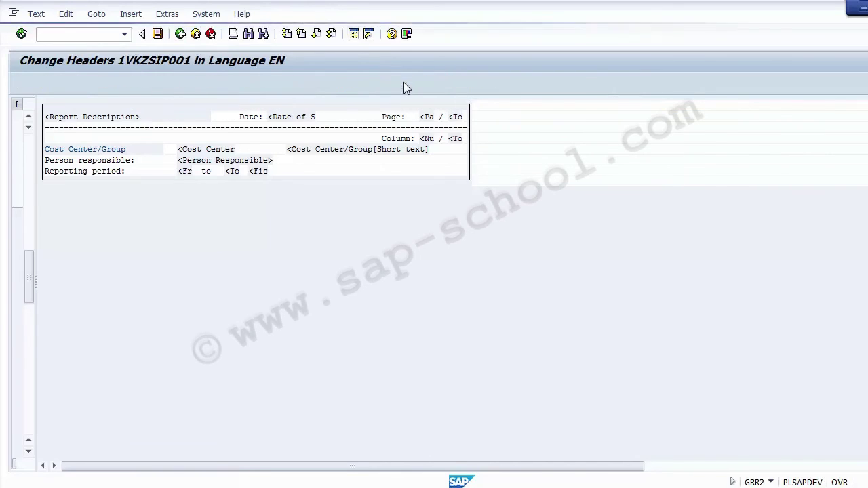
click(671, 343)
- Insert a selection parameter text variable for the Controlling Area description beside the header frame, save the header texts and return to the report
click(341, 84)
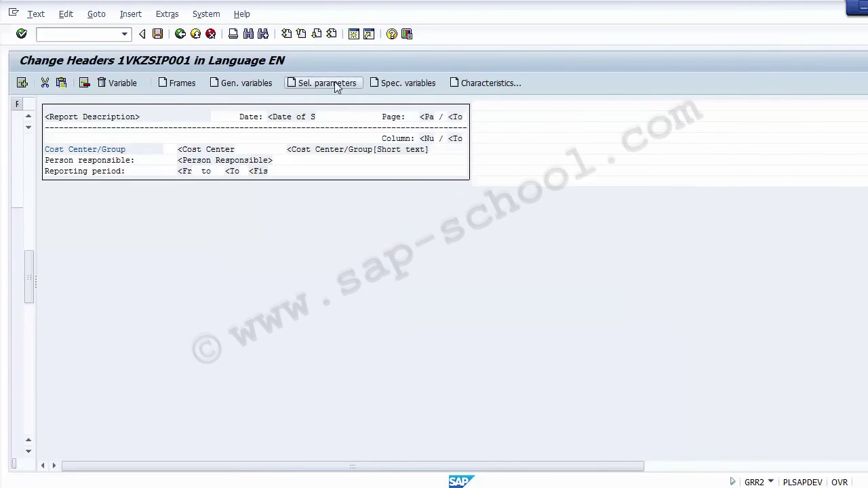
click(502, 171)
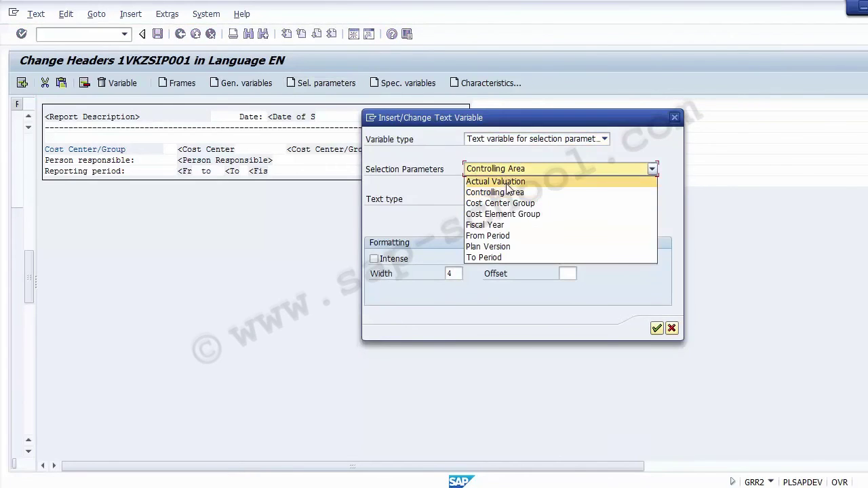
click(510, 194)
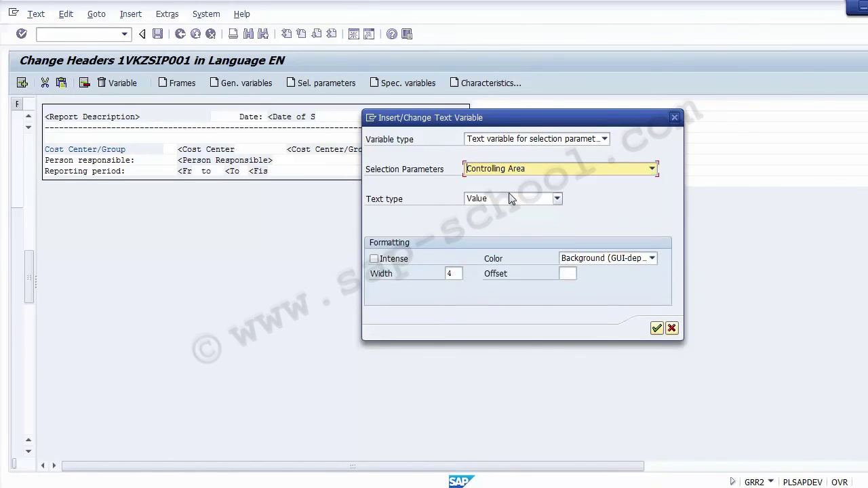
click(530, 202)
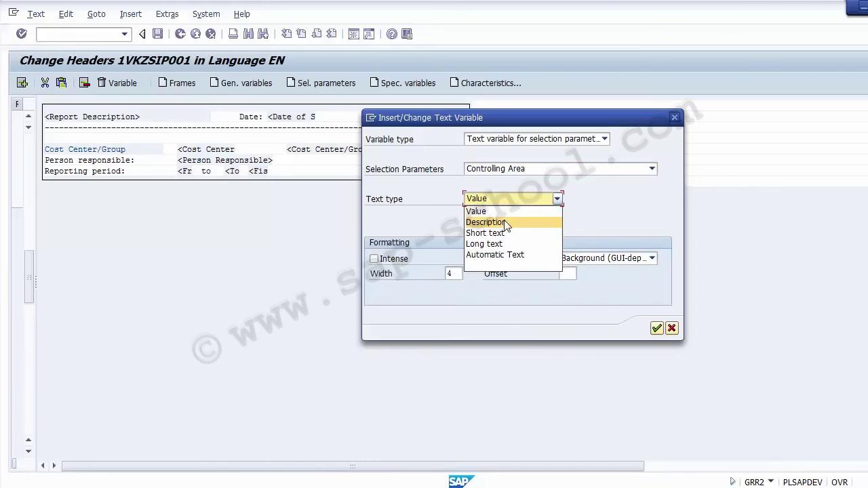
click(506, 222)
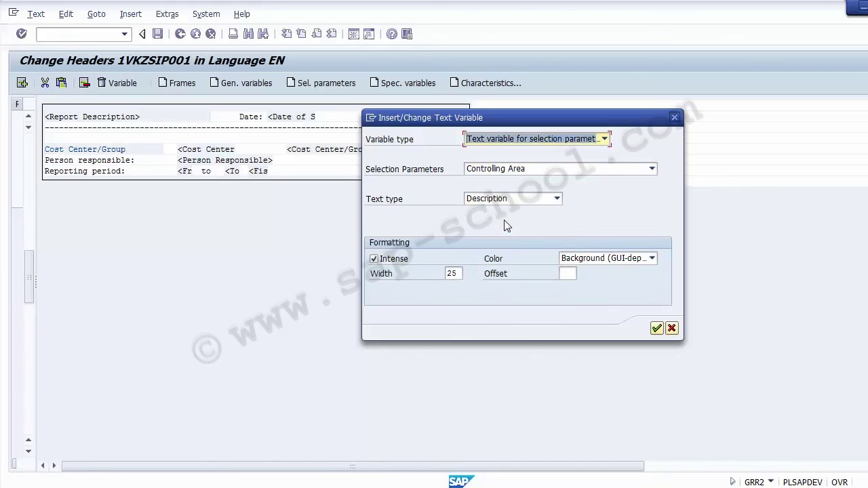
click(657, 330)
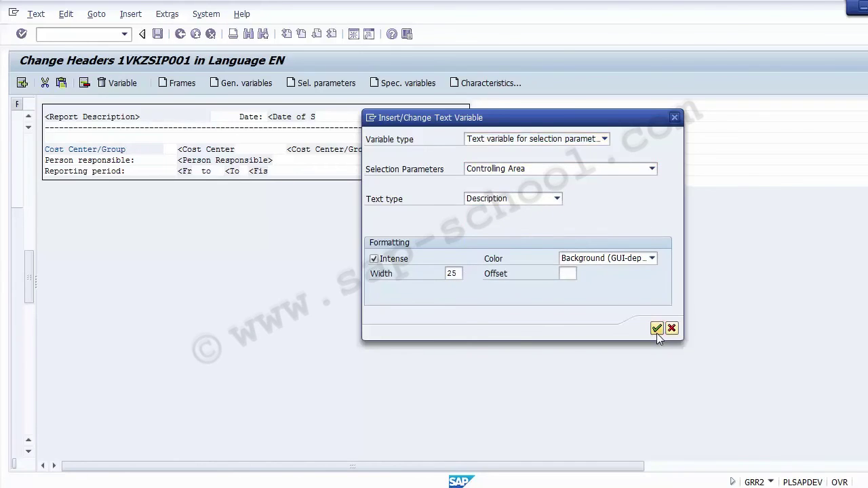
click(556, 107)
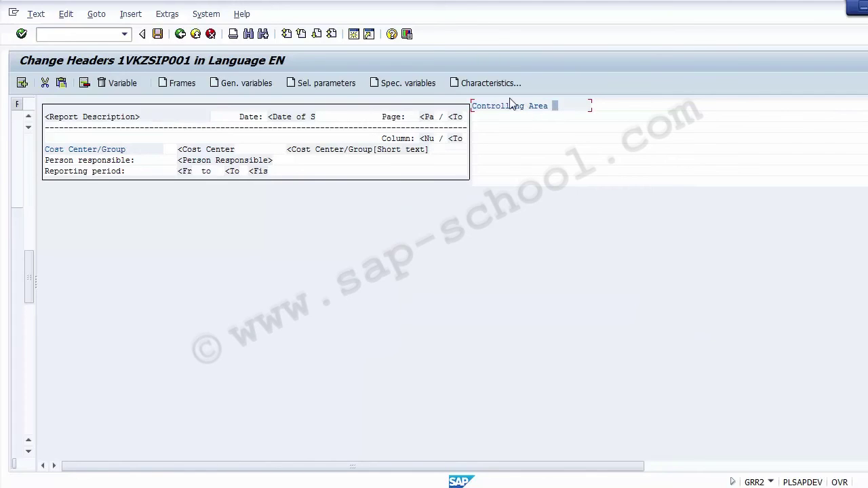
click(159, 38)
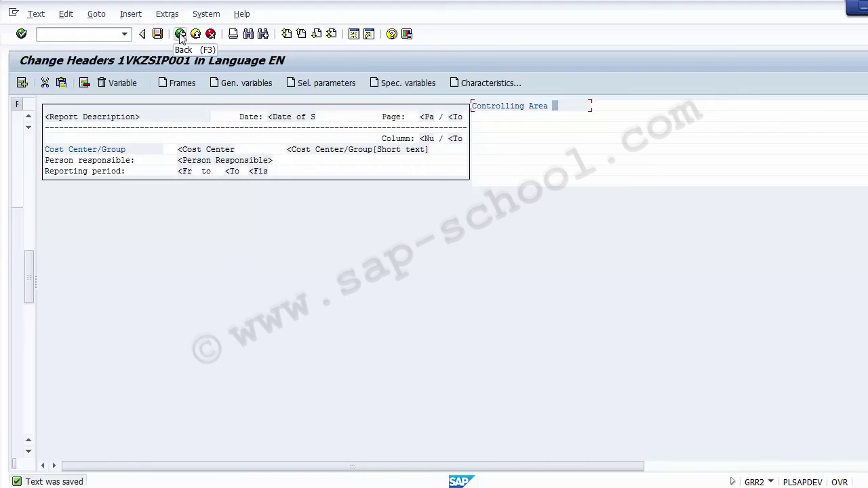
click(180, 33)
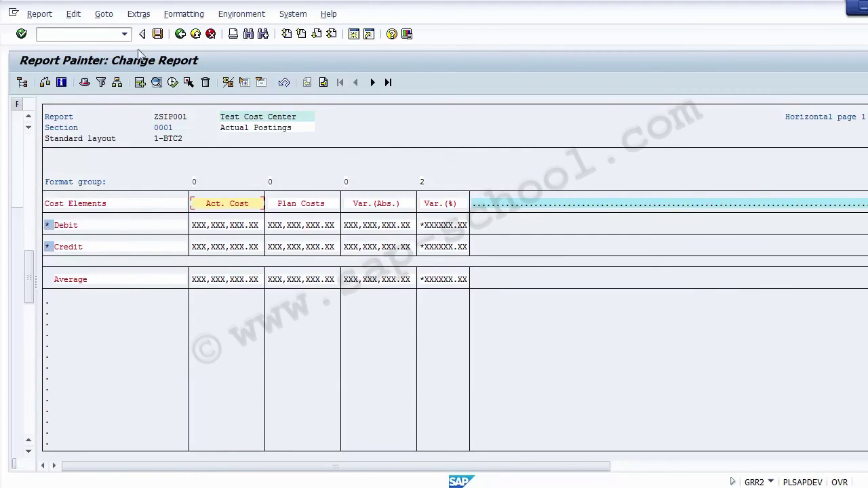
- Display the header of the report's library, check its table and the reports assigned to it, and return to the report definition
click(138, 15)
mouse_move(178, 15)
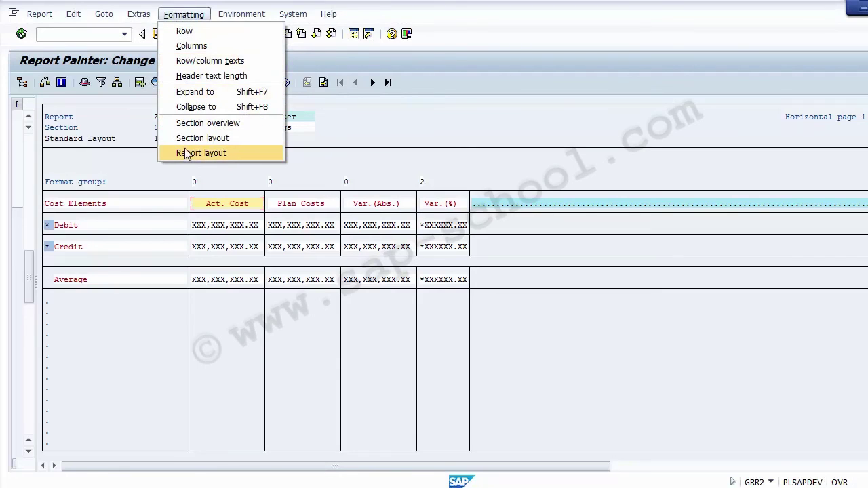
mouse_move(228, 12)
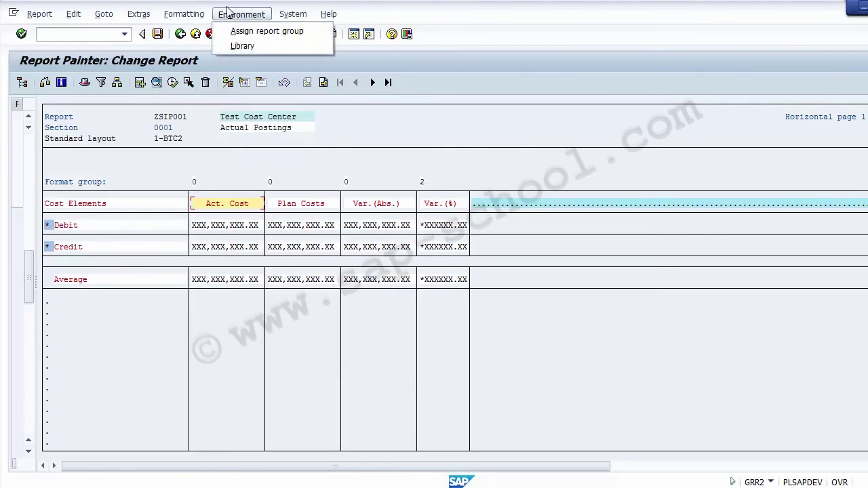
click(241, 47)
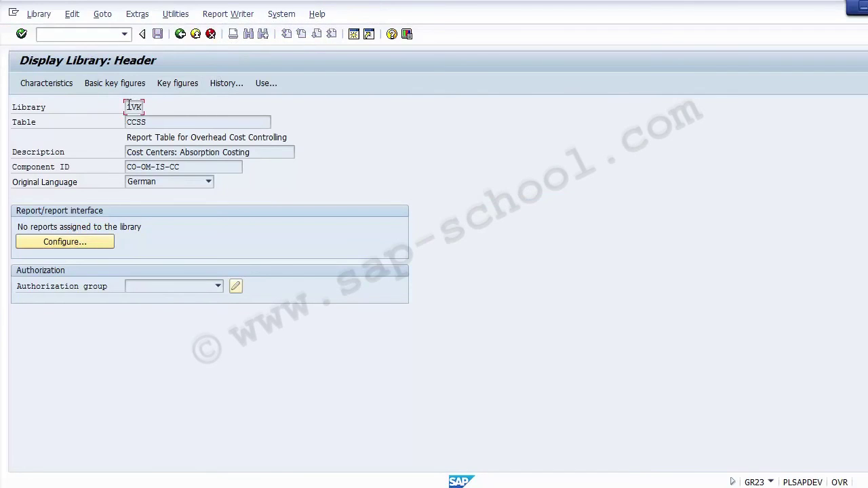
click(144, 119)
drag(144, 121, 108, 116)
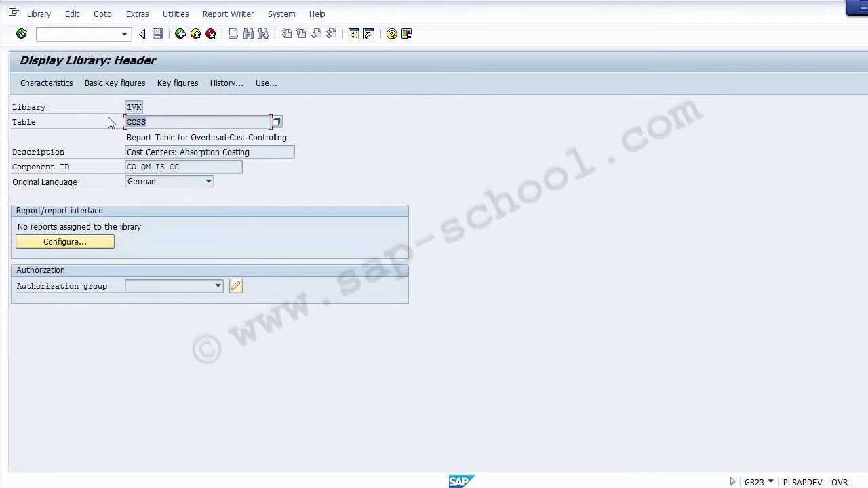
click(56, 243)
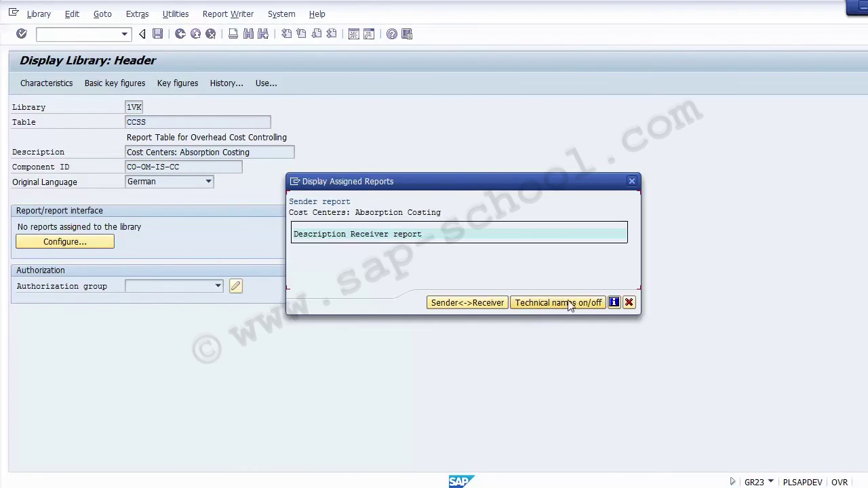
click(629, 302)
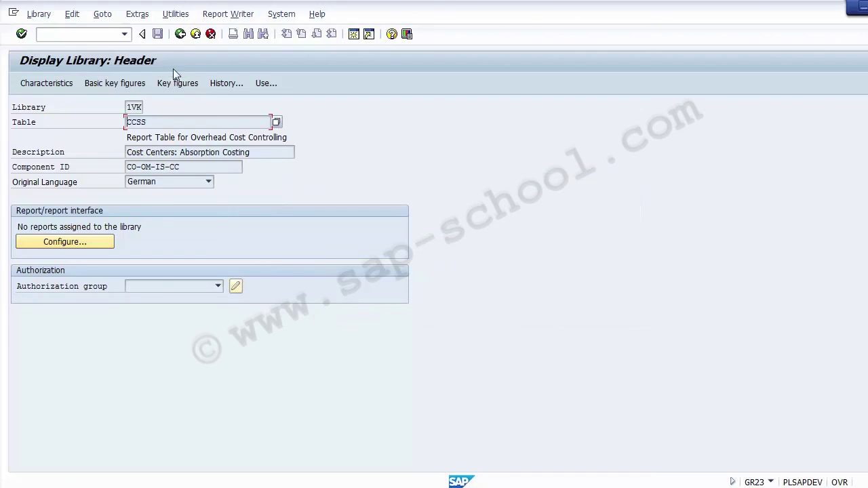
click(180, 35)
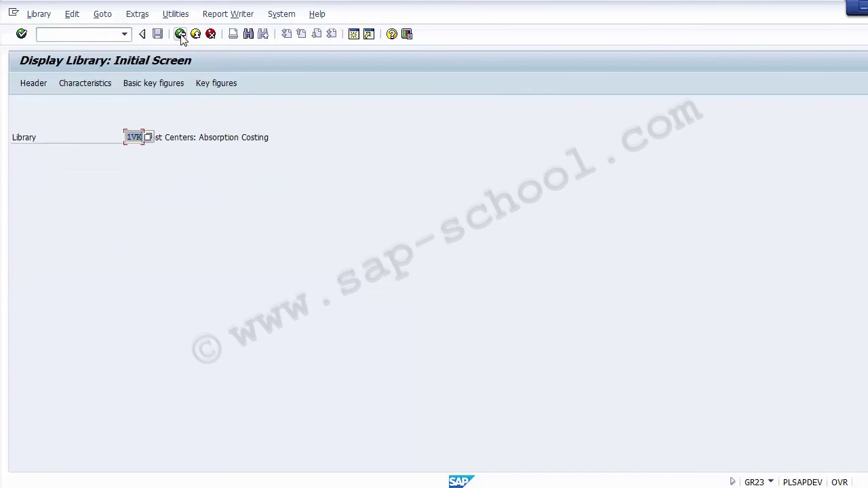
click(180, 35)
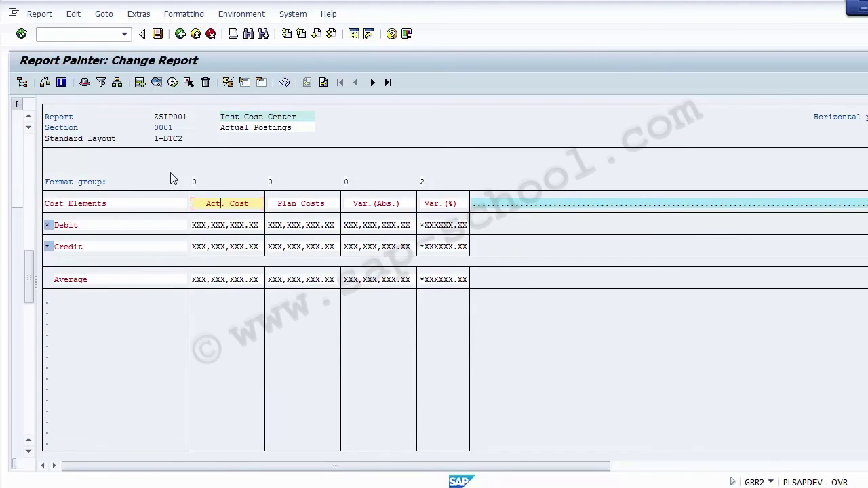
- Save the report and execute it for Controlling Area 1000 and fiscal year 2014
click(172, 82)
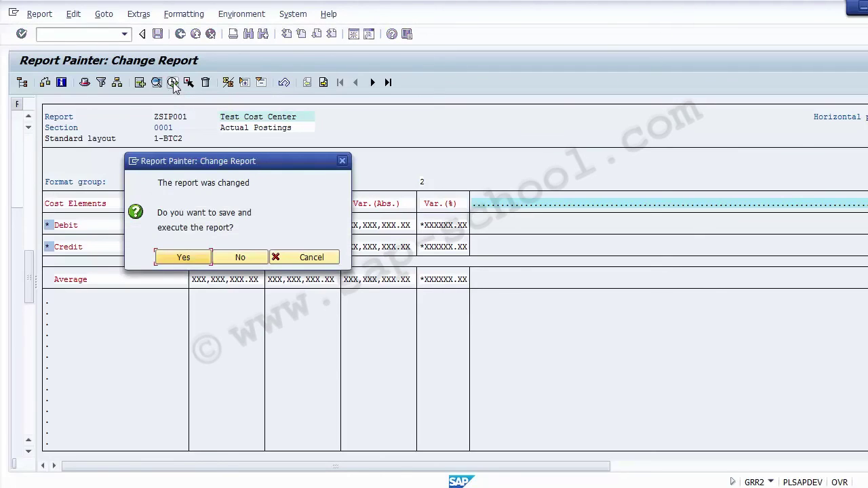
click(183, 257)
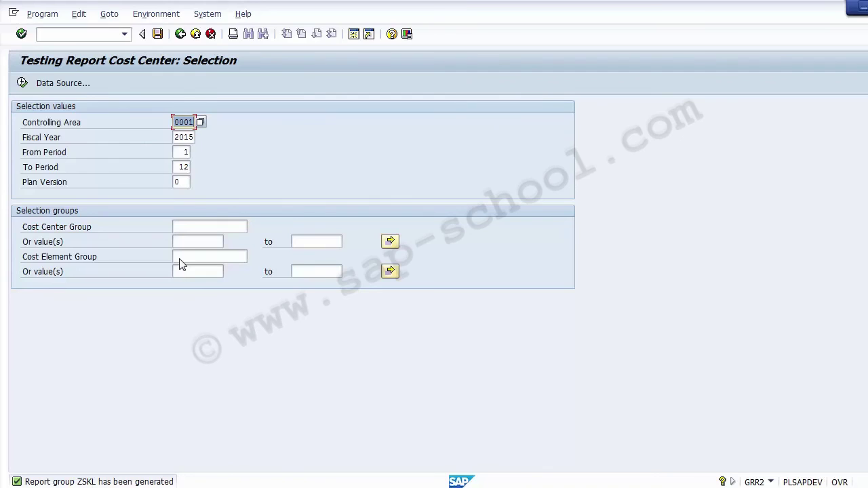
text(1000)
key(Tab)
key(BackSpace)
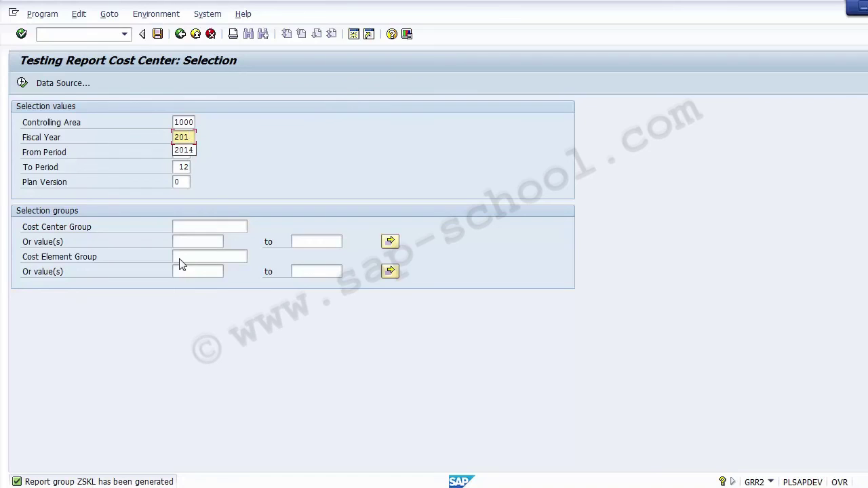
text(4)
key(Tab)
key(Tab)
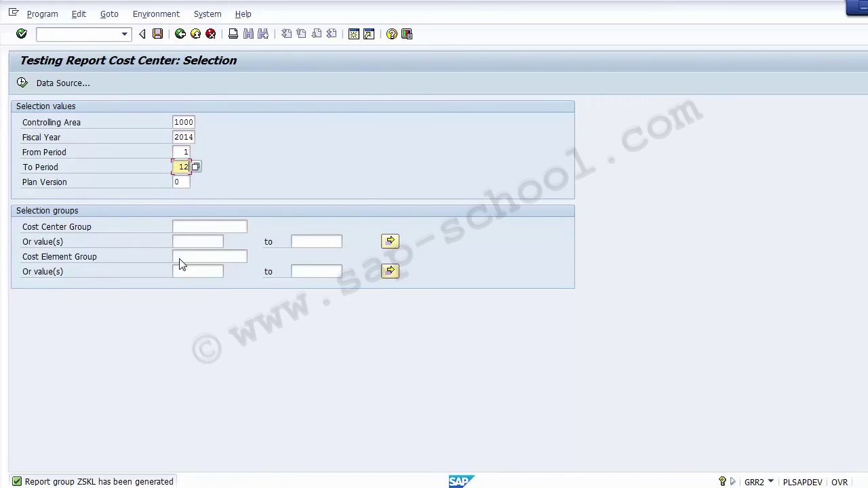
click(80, 226)
click(22, 83)
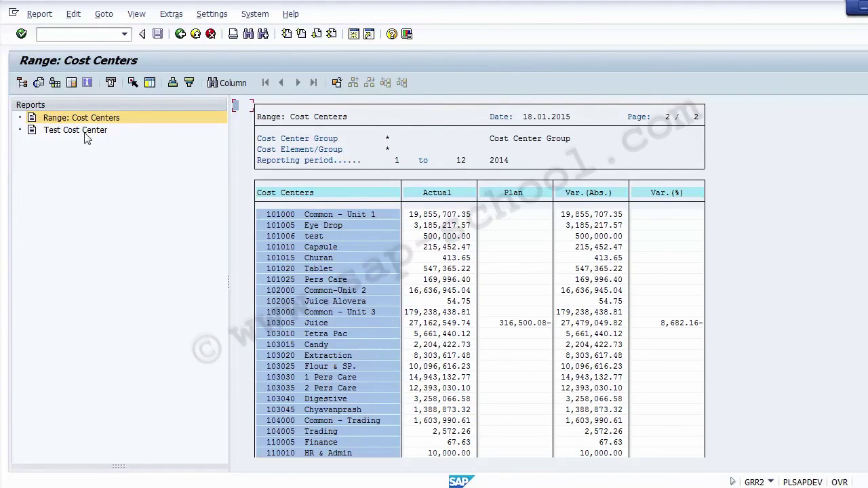
- View the Test Cost Center output, compare it with Range: Cost Centers, and exit the report and its definition
click(58, 138)
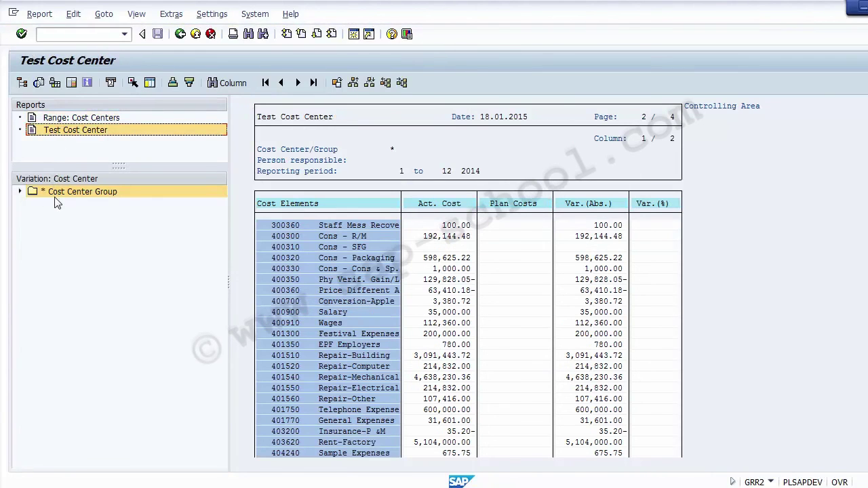
click(68, 121)
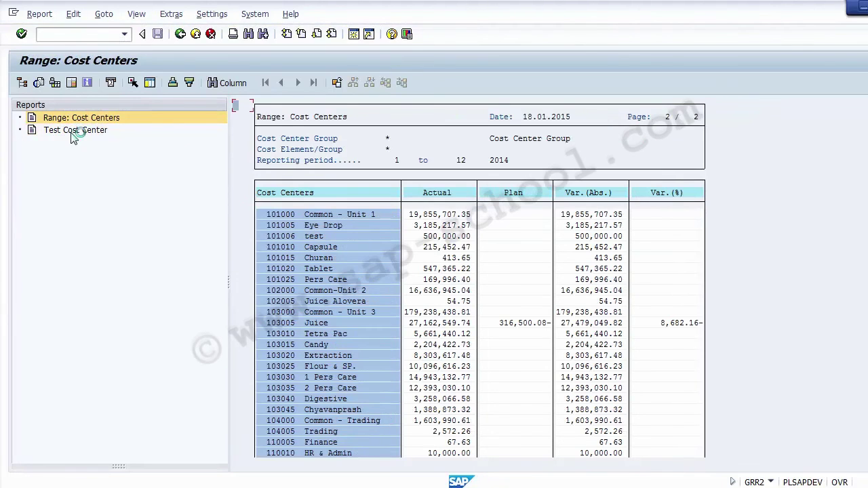
click(72, 129)
click(180, 34)
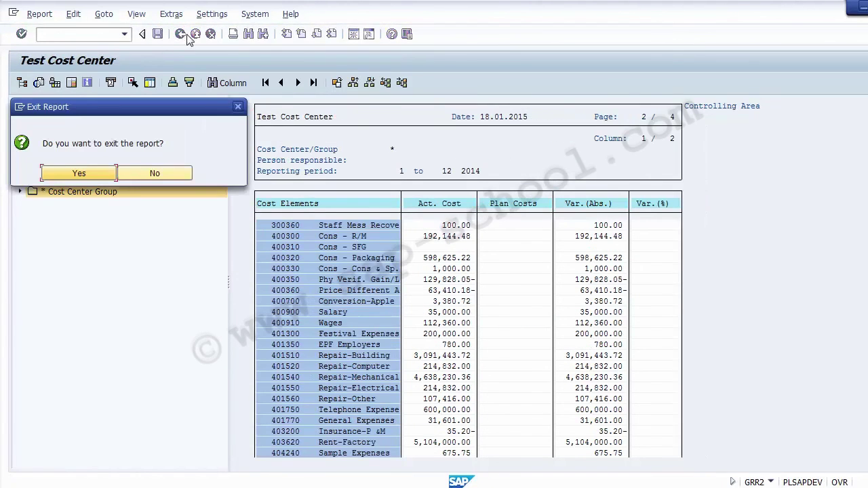
click(79, 174)
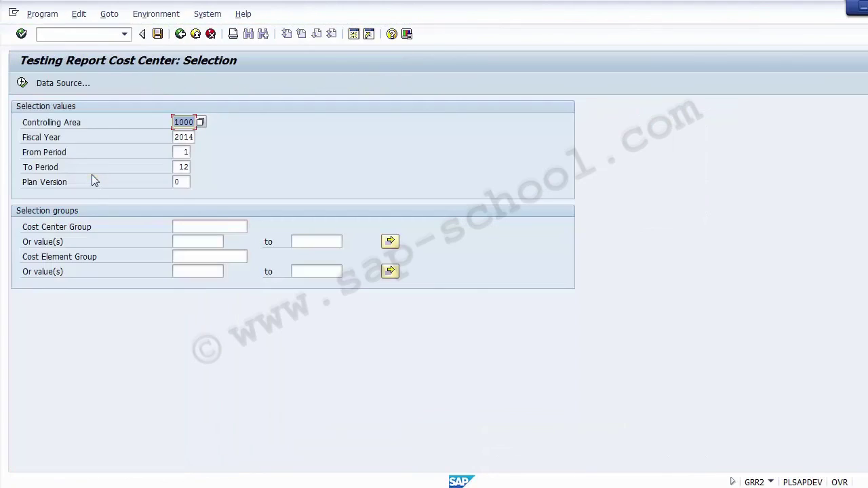
click(180, 35)
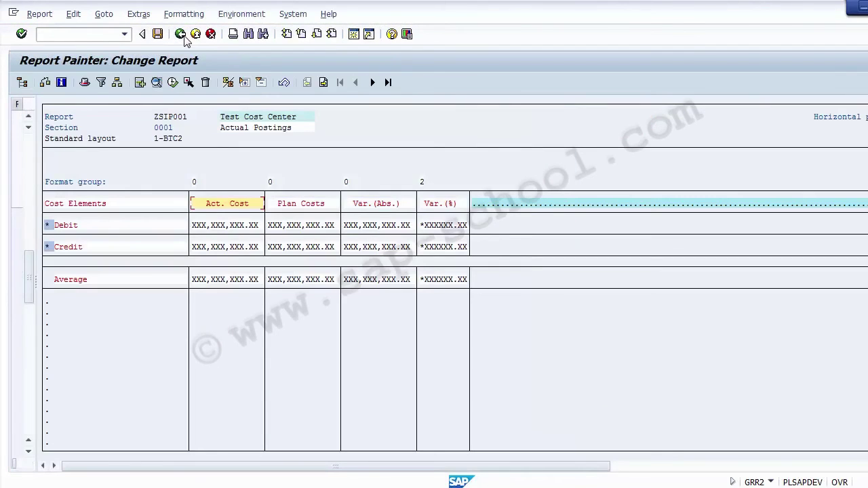
click(182, 35)
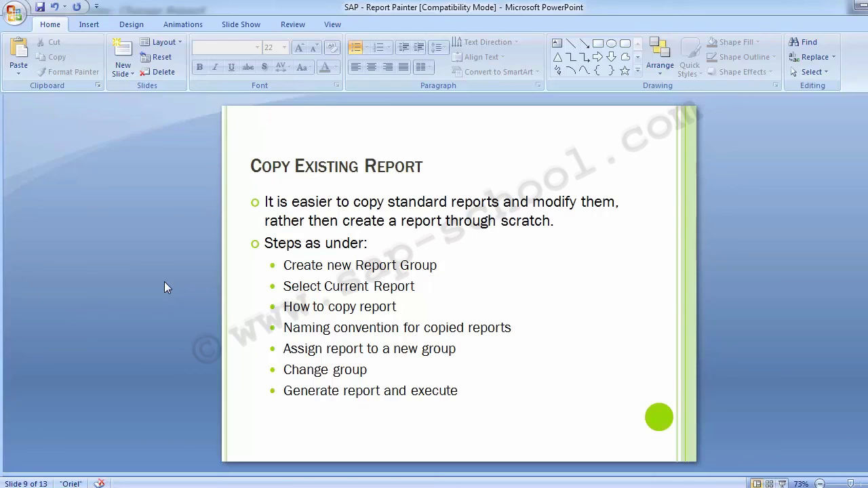
- In the PowerPoint presentation, change the "Change group" bullet on the Copy Existing Report slide to "Change Report" and advance to the next slide
click(363, 371)
key(BackSpace)
key(BackSpace)
key(BackSpace)
key(BackSpace)
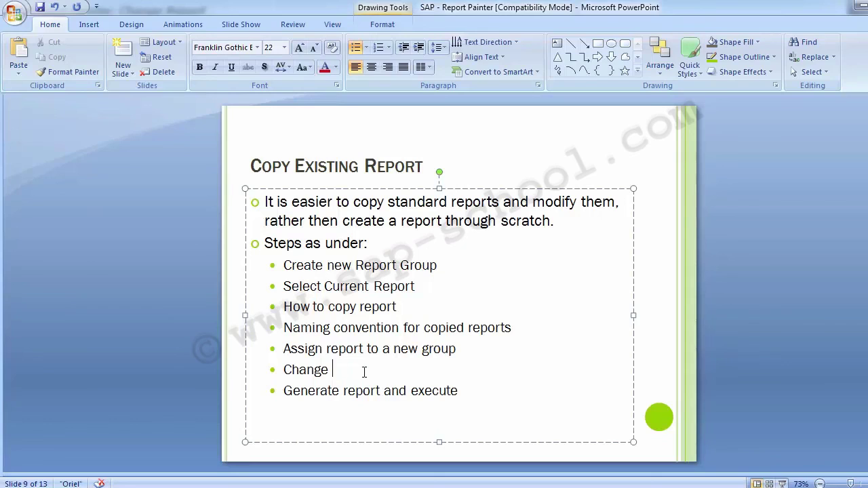
text(Report)
click(121, 312)
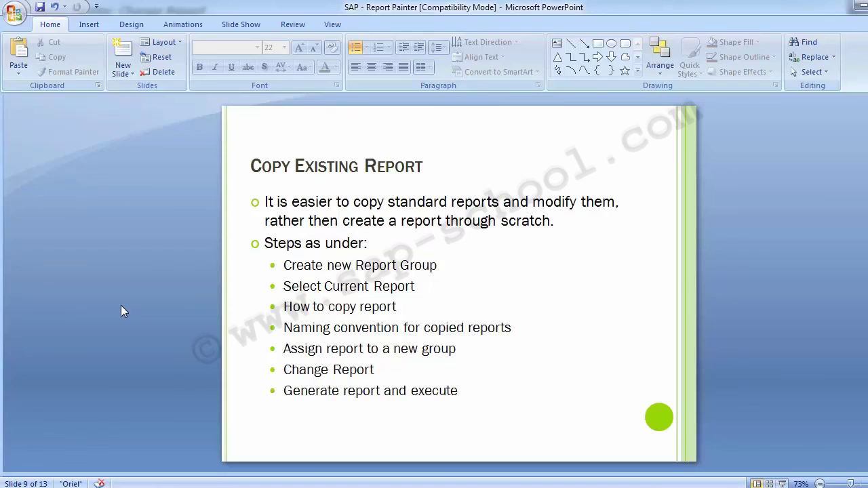
key(Page_Down)
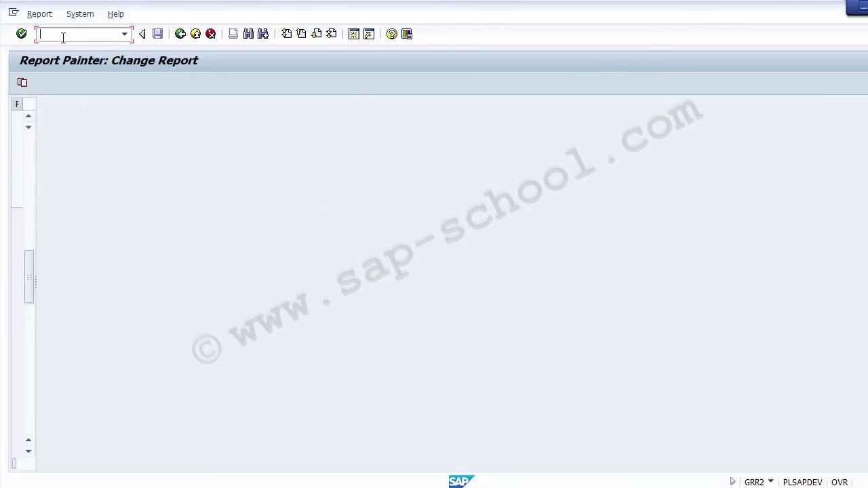
- In SAP, start transaction GCTR and open the selection for including report groups in a transport request
text(/nGCTR)
double_click(61, 36)
key(Return)
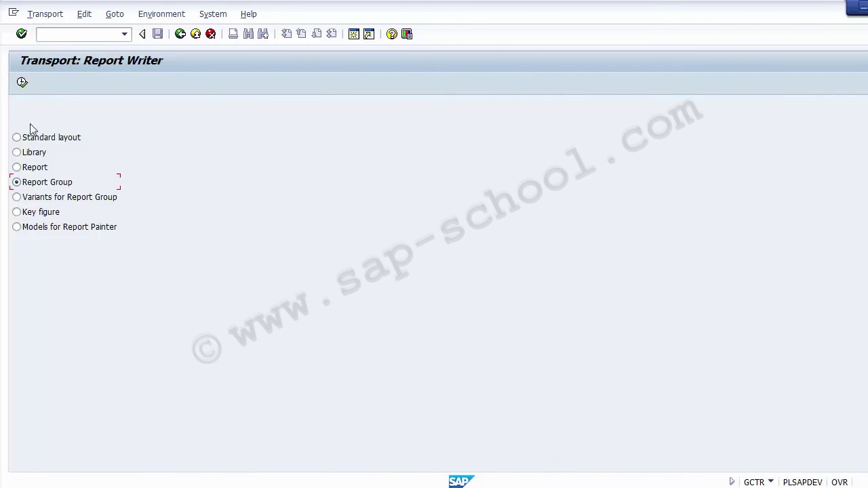
click(22, 84)
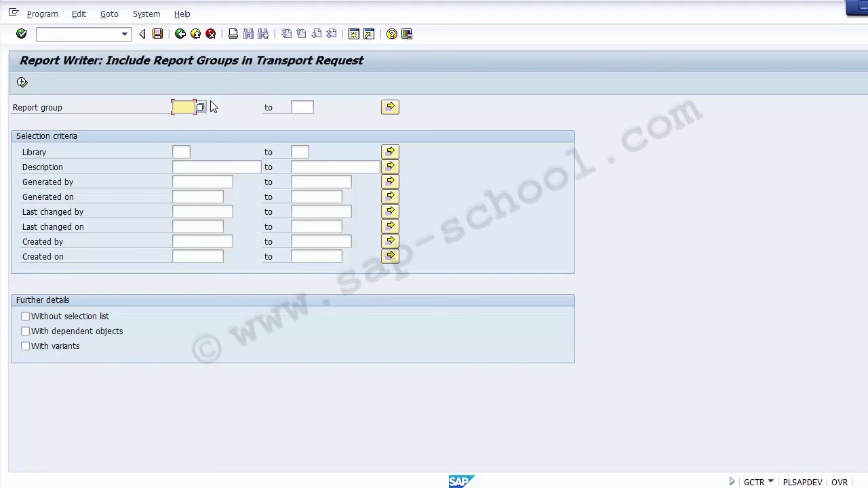
- Choose report group ZSKL, Testing Report Cost Center, from the list of available report groups
key(F8)
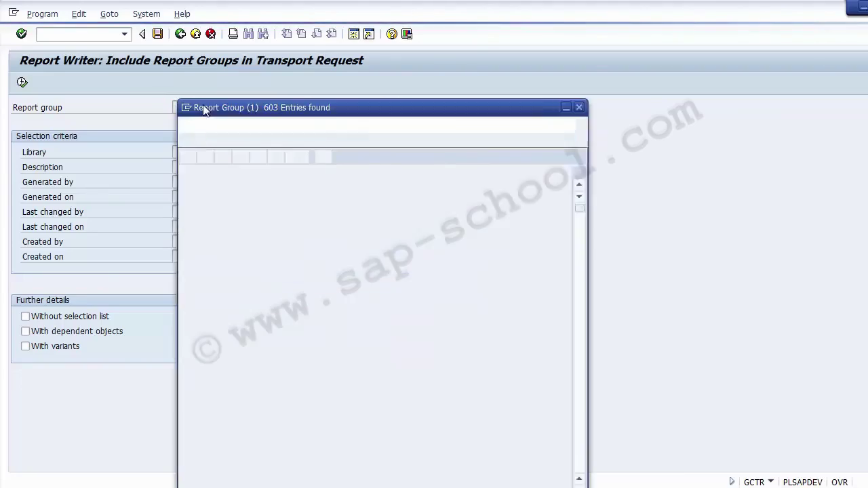
scroll(370, 298, down, 20)
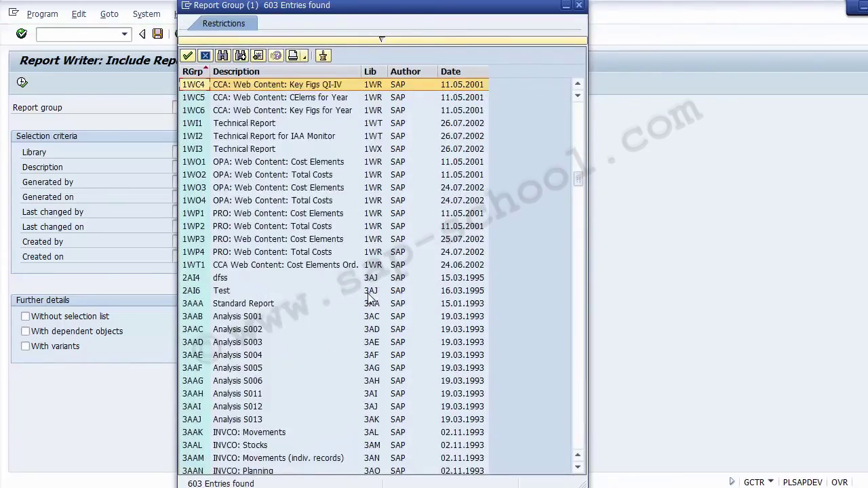
scroll(370, 298, down, 20)
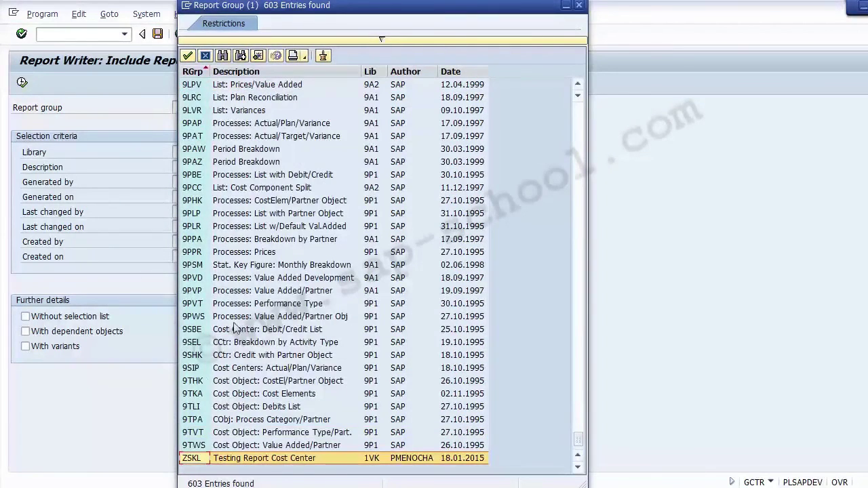
click(239, 462)
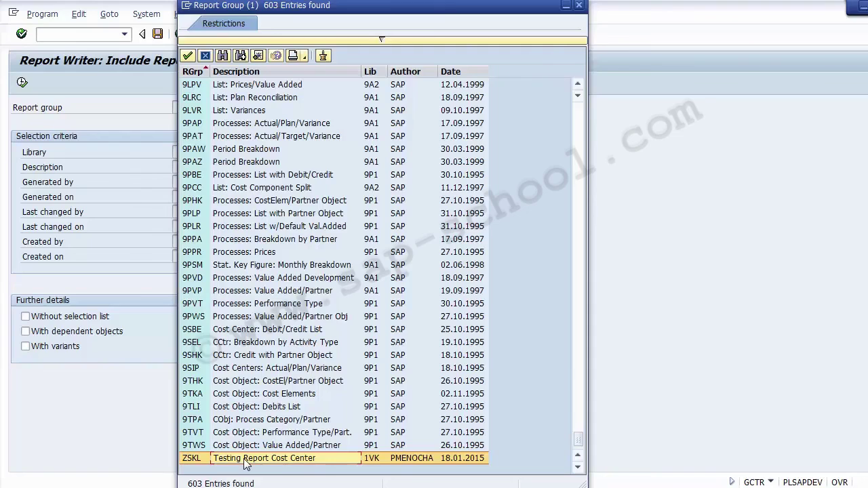
double_click(246, 459)
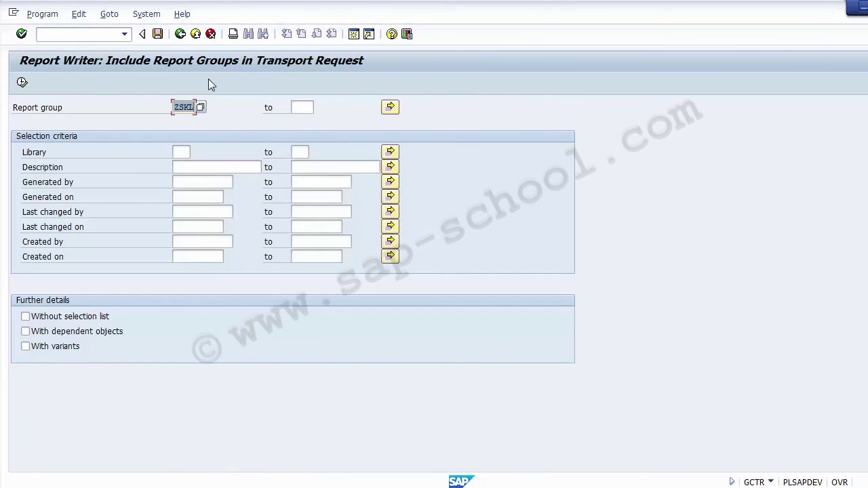
- Include dependent objects and variants in the selection and execute it to list the matching report groups
click(64, 337)
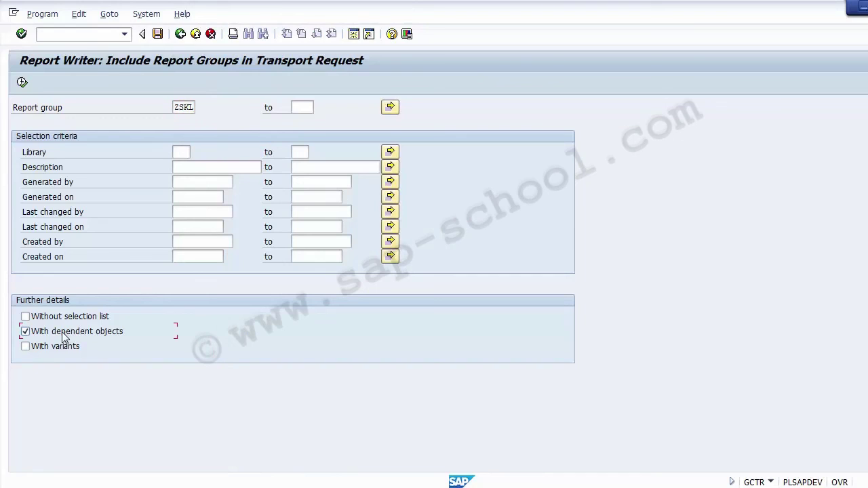
click(57, 350)
click(22, 83)
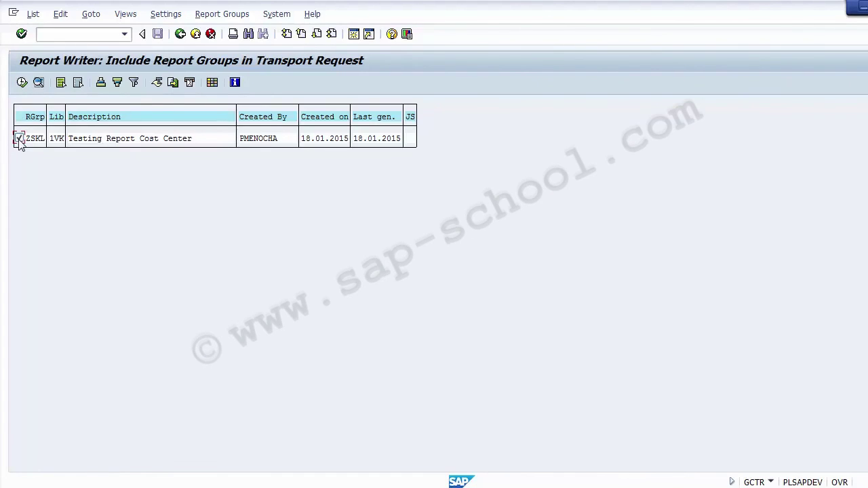
- Execute the transport for the selected ZSKL report group and start a new Workbench request for it
click(22, 82)
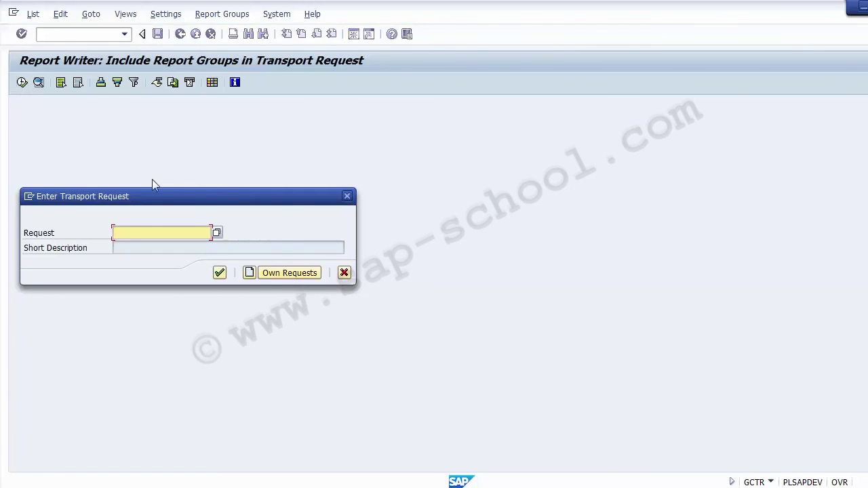
click(249, 273)
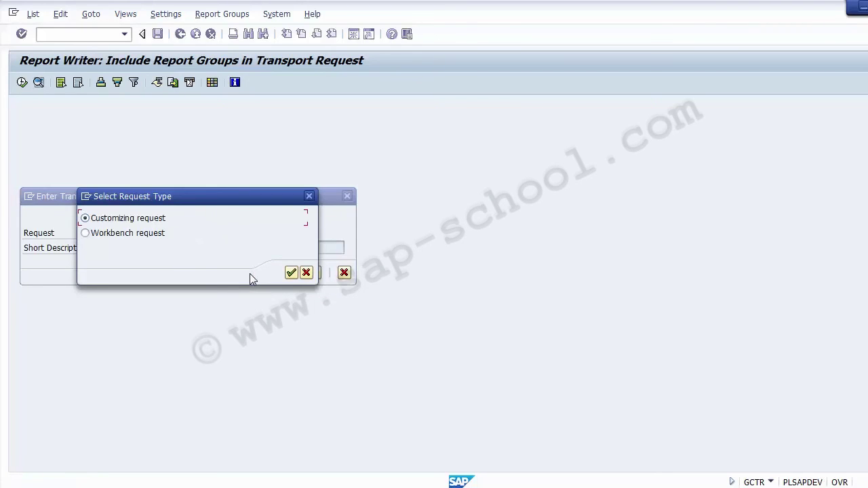
click(148, 237)
click(292, 274)
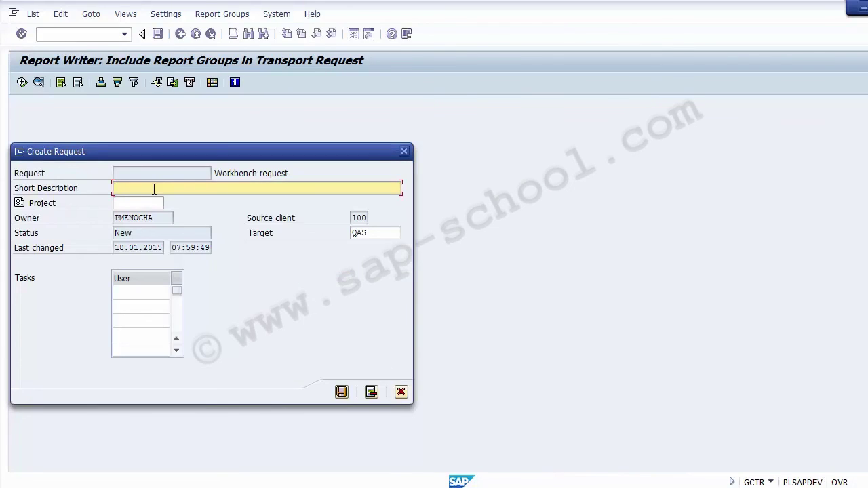
- Describe the request as "FI: Zreport with Report Painter created", save it, and confirm including the report group in it
text(FI: Zreport with Report Painteer)
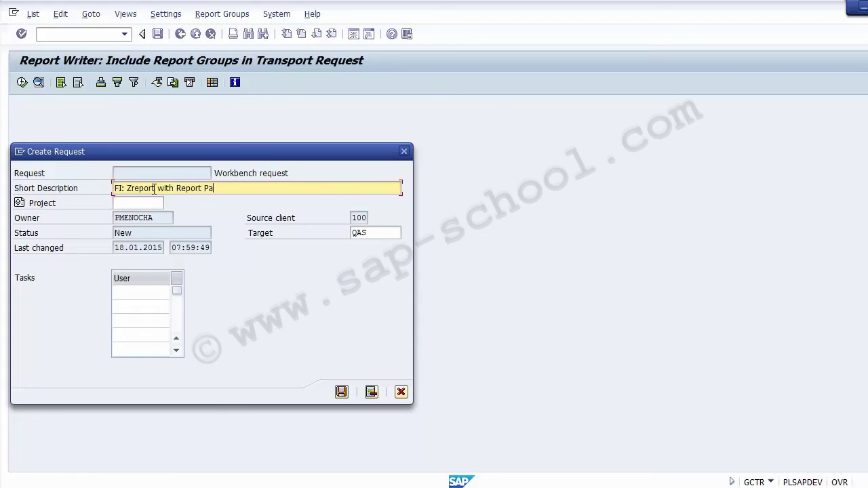
key(BackSpace)
key(BackSpace)
text(er created)
click(342, 393)
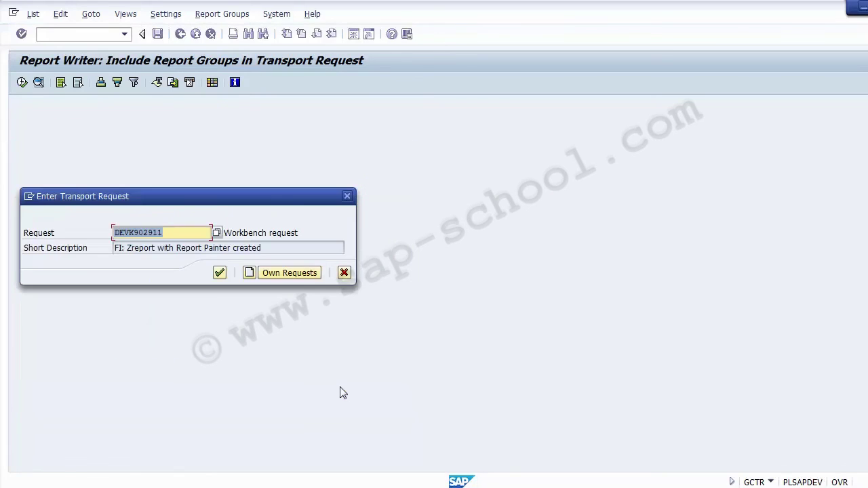
click(219, 278)
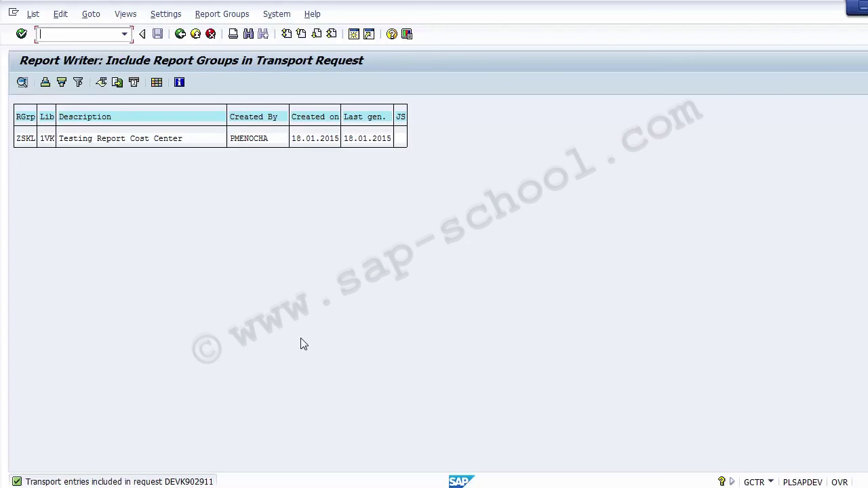
- Switch to the PowerPoint presentation and advance from the Transport Report slide to the Summary slide
key(alt+Tab)
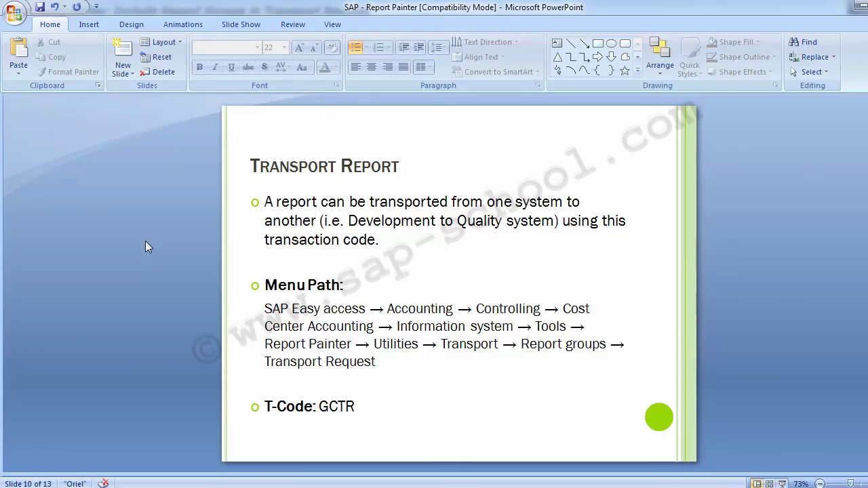
key(Page_Down)
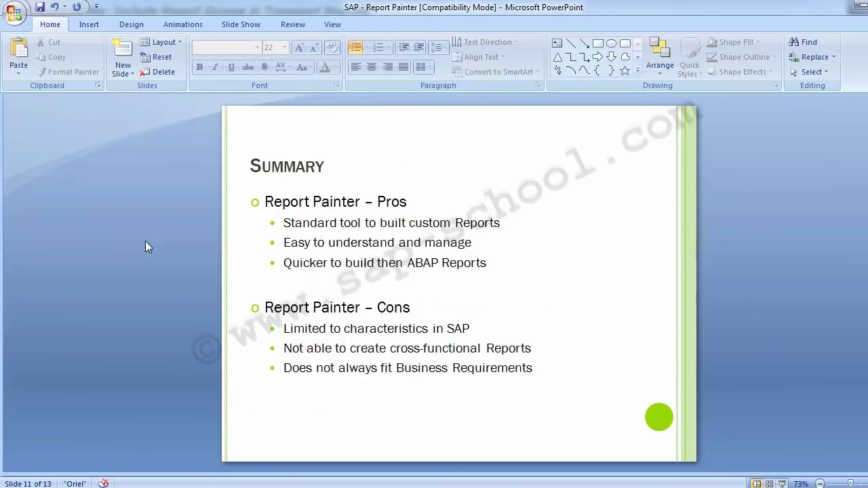